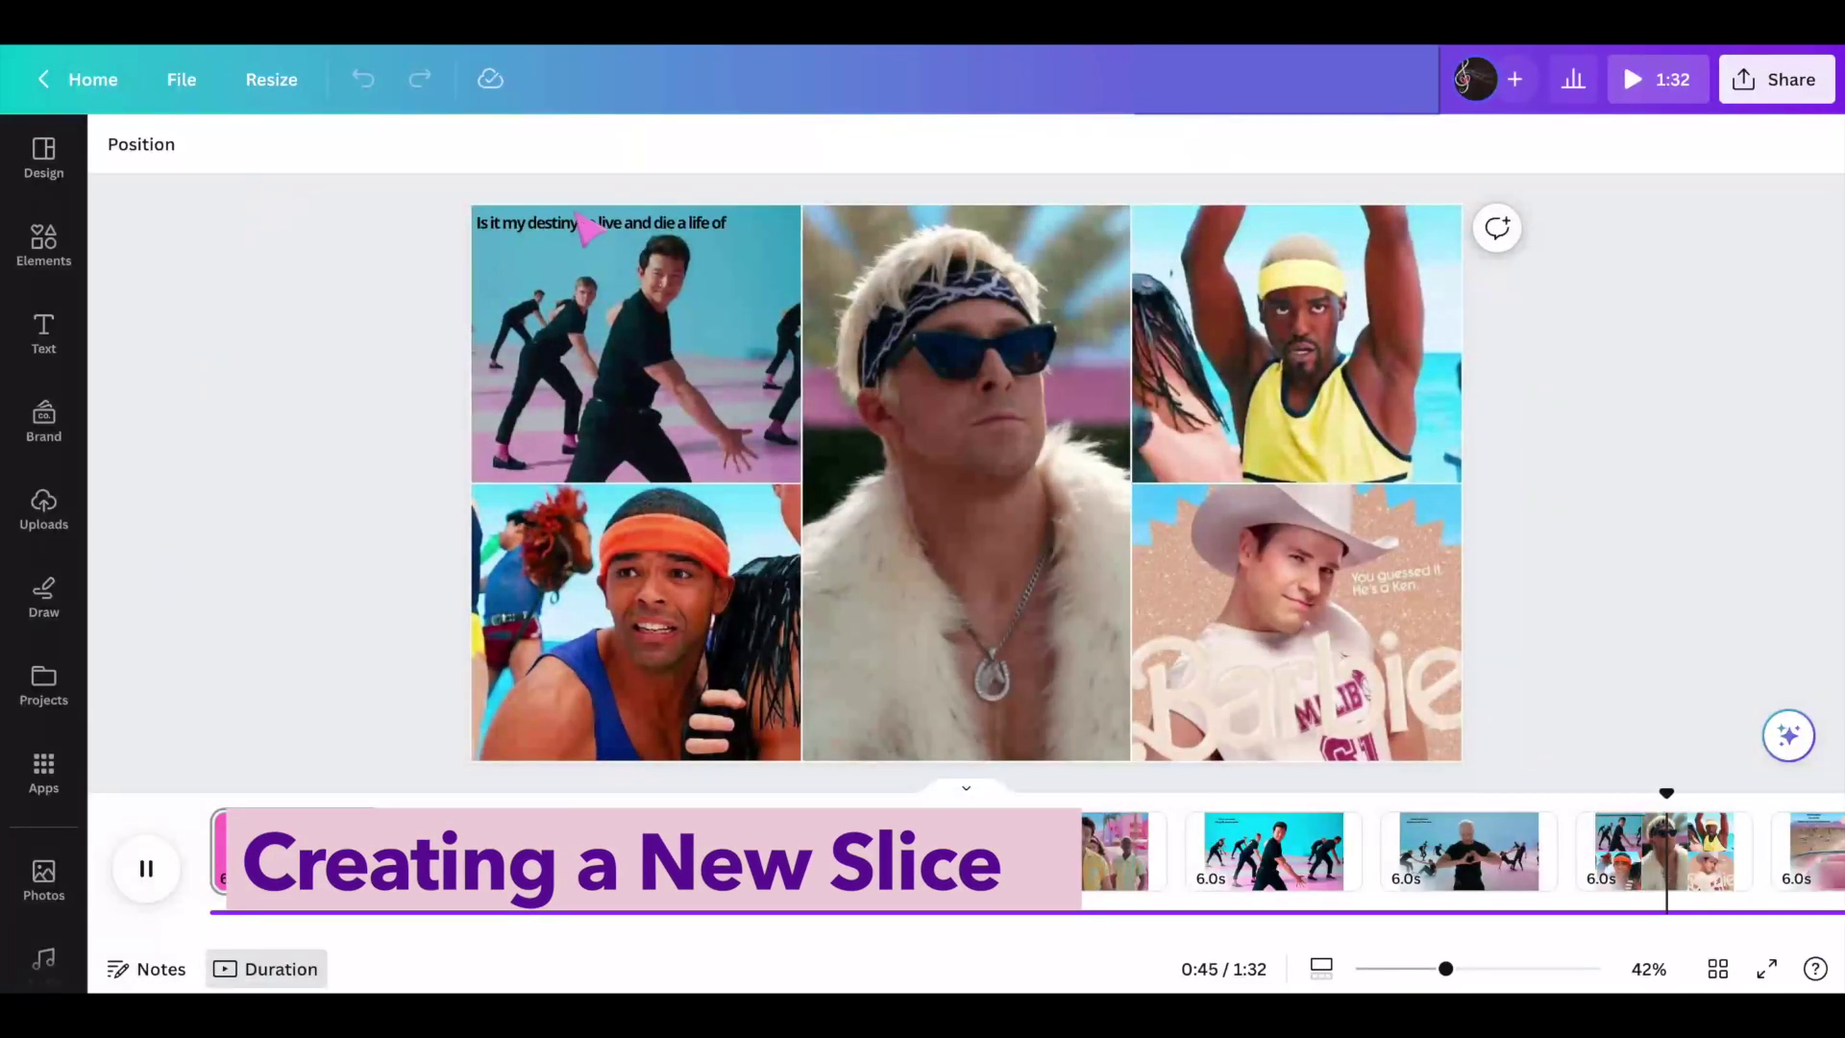
Open the download options for the "I'm Just Ken" video design
click(1773, 81)
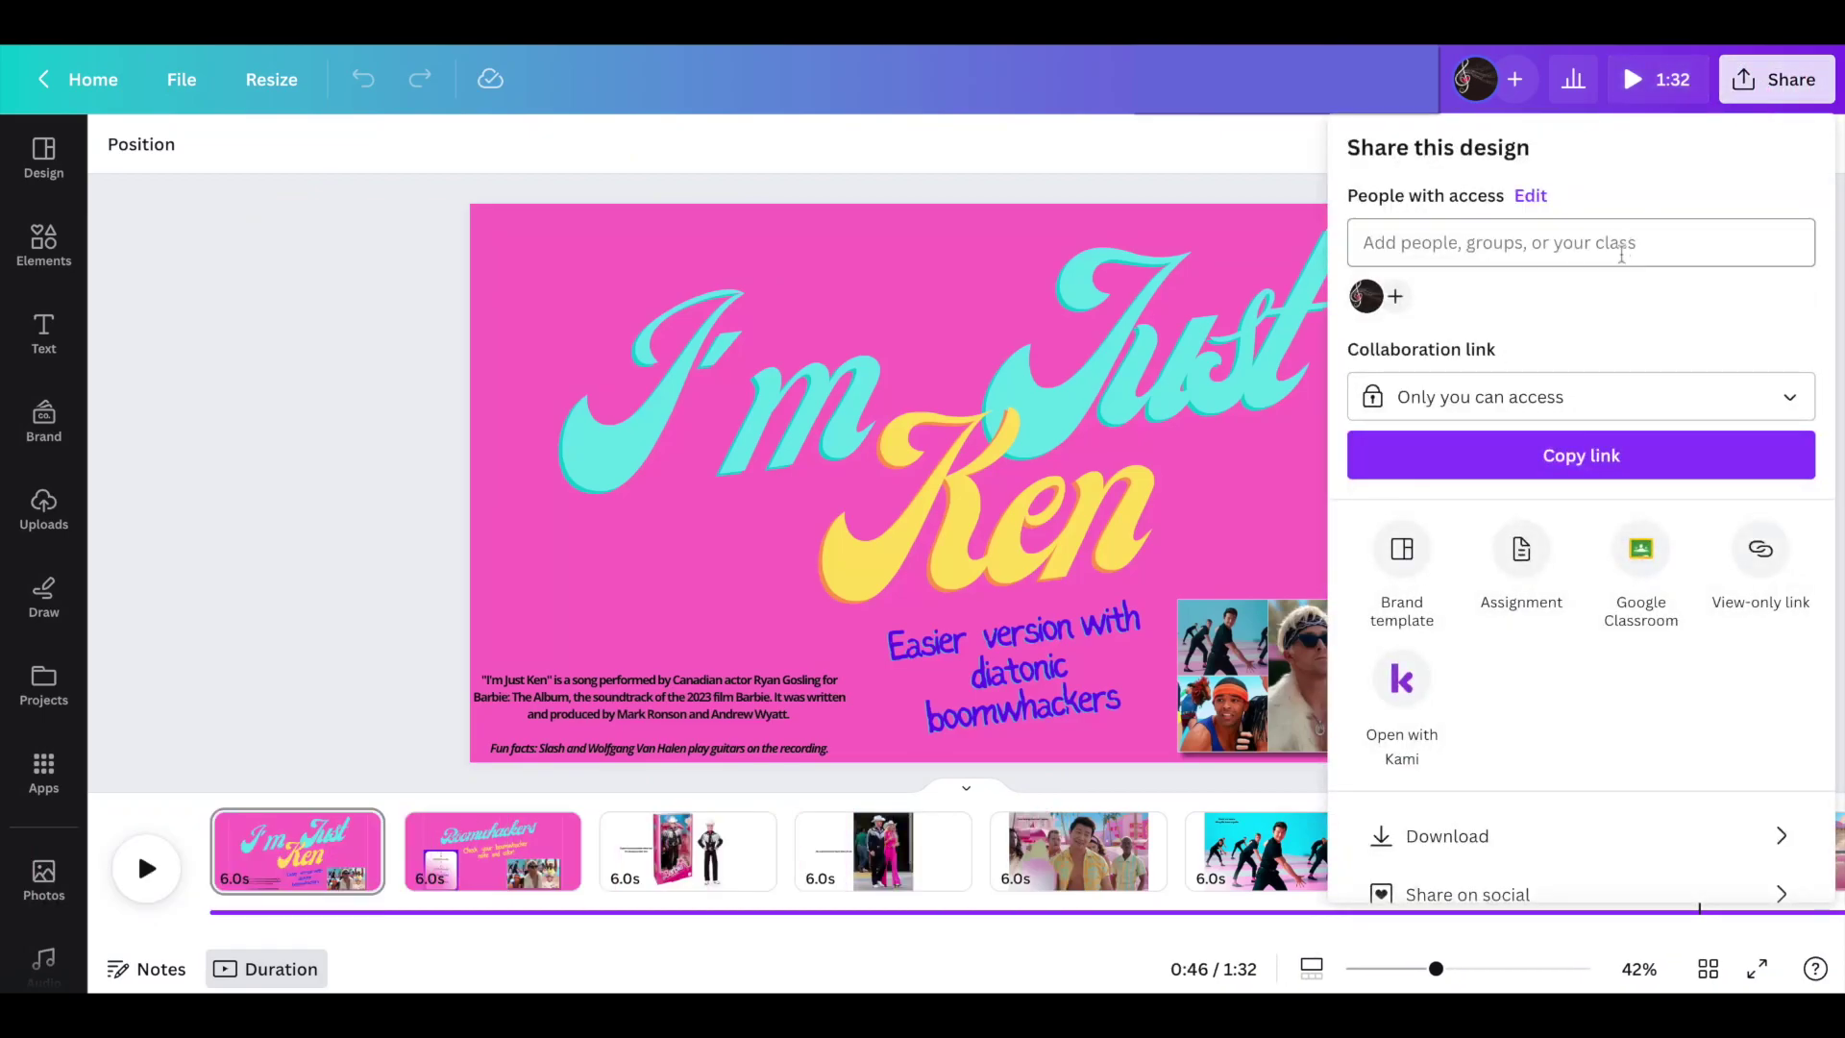
click(1451, 836)
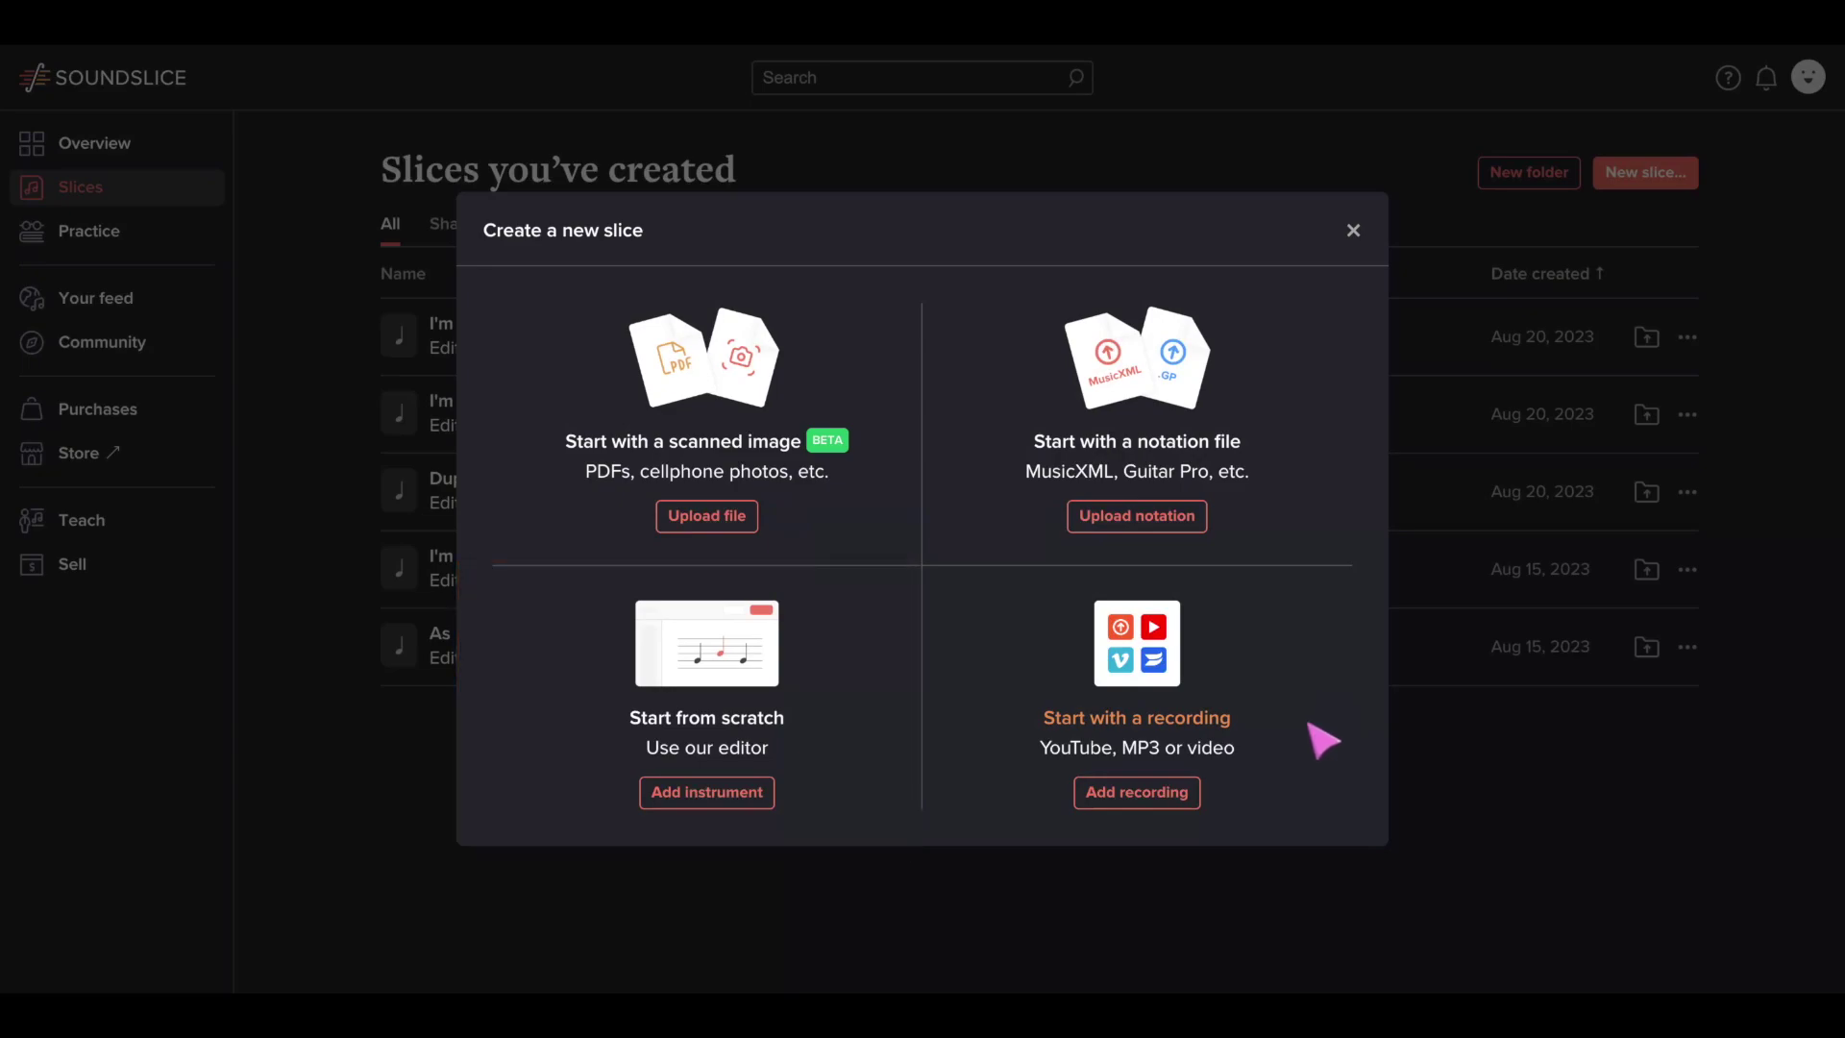
Switch to Soundslice and start the new slice with a recording
click(1160, 794)
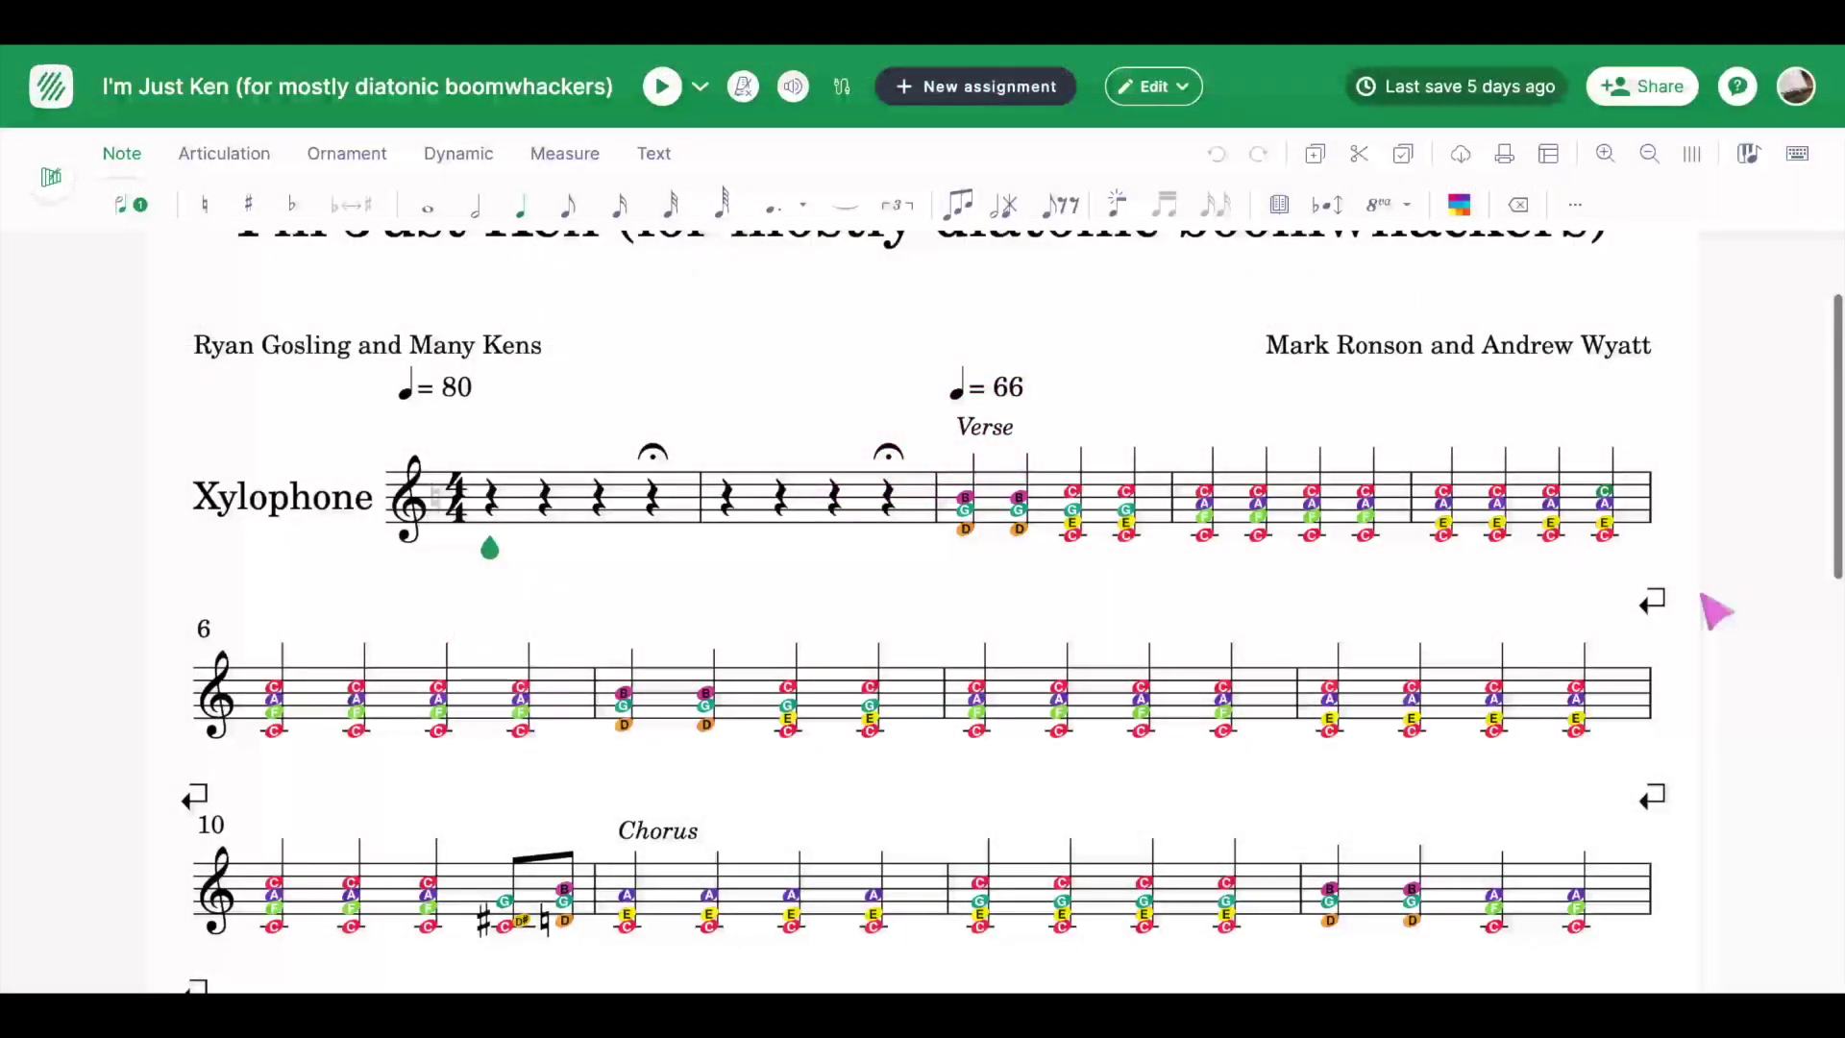
Switch to Flat and export the "I'm Just Ken" boomwhacker score as a MusicXML (*.musicxml) file
scroll(1716, 610, down, 8)
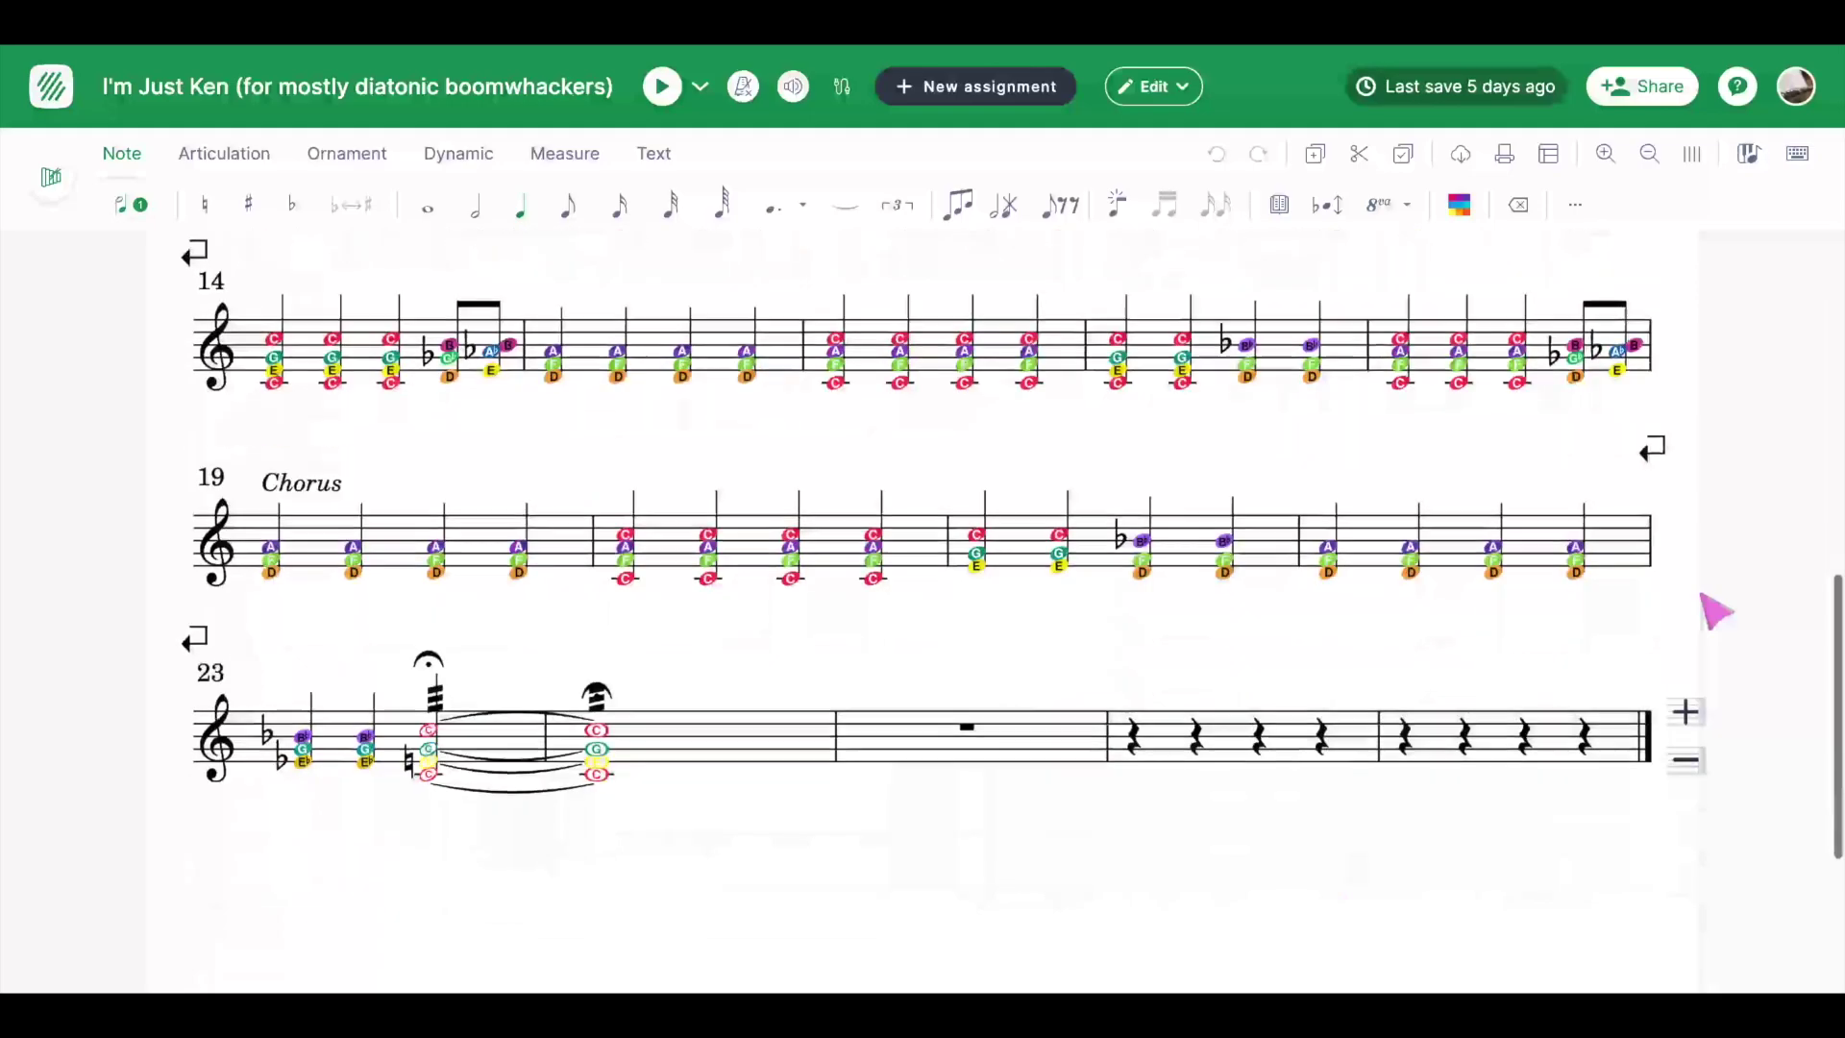
scroll(1720, 577, up, 7)
scroll(1715, 580, up, 4)
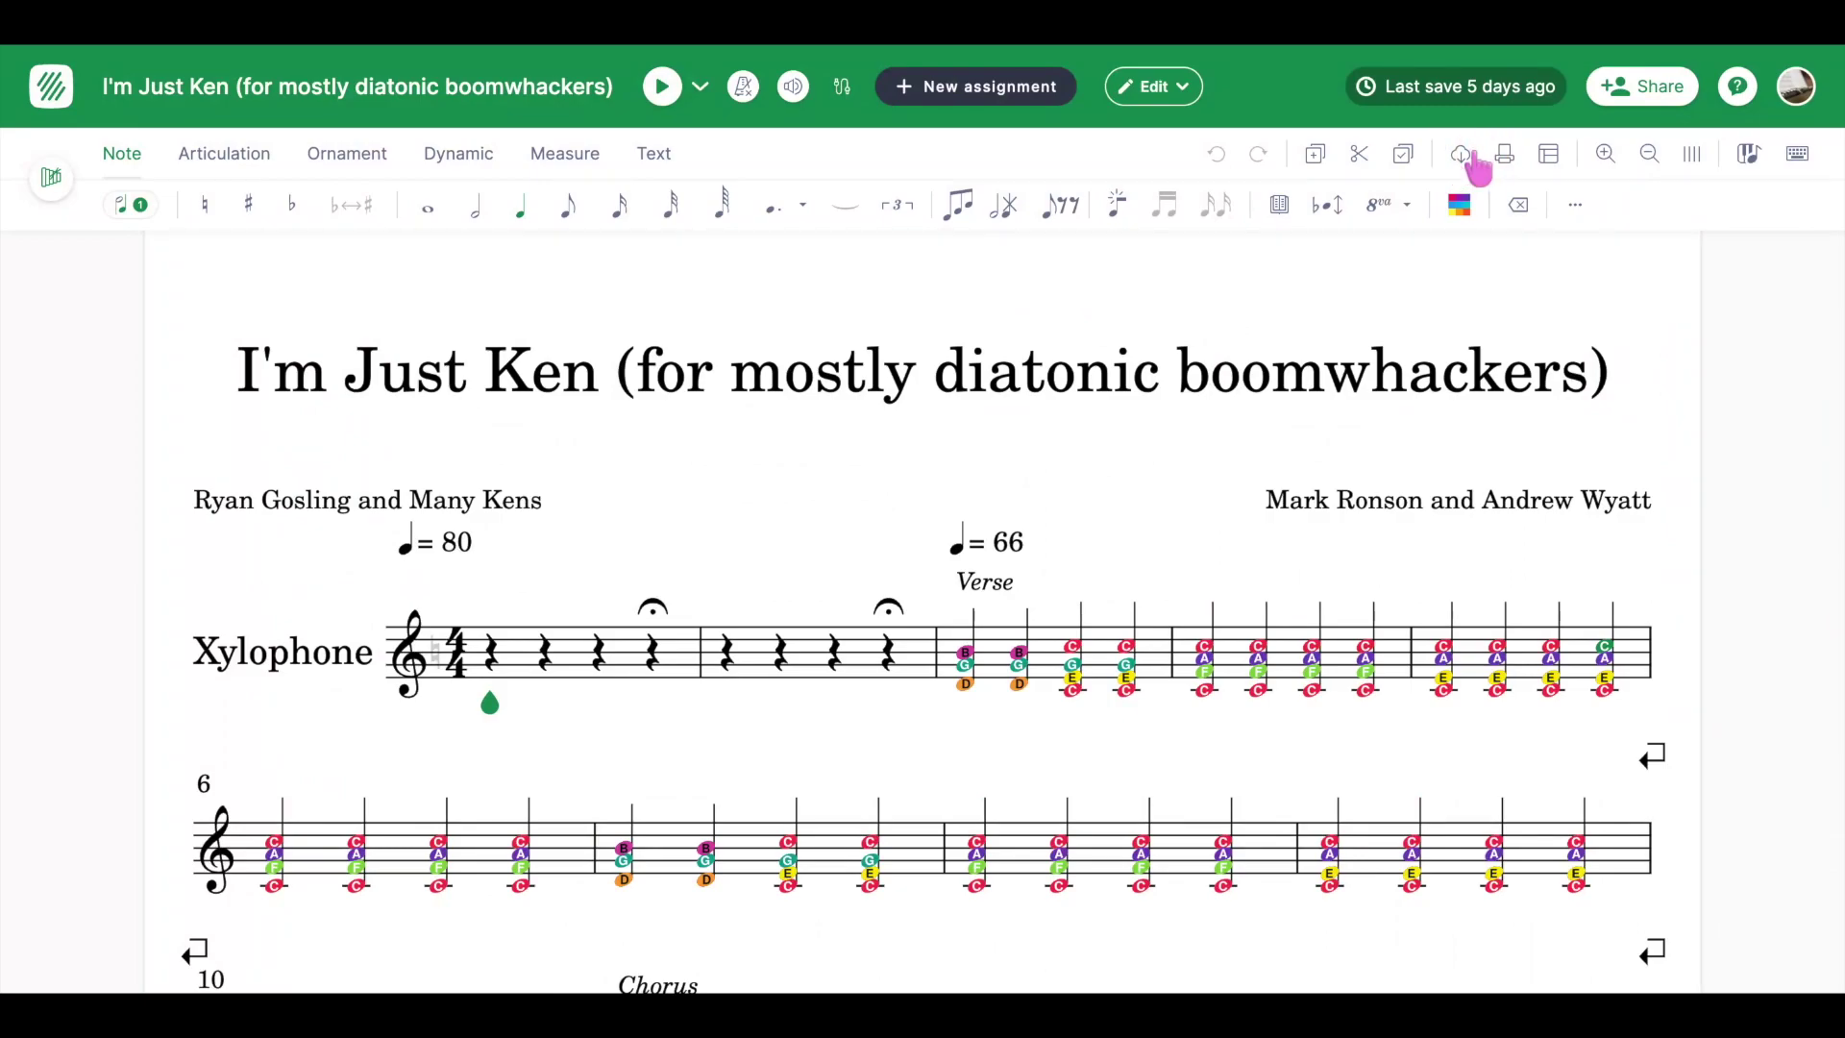
click(1463, 159)
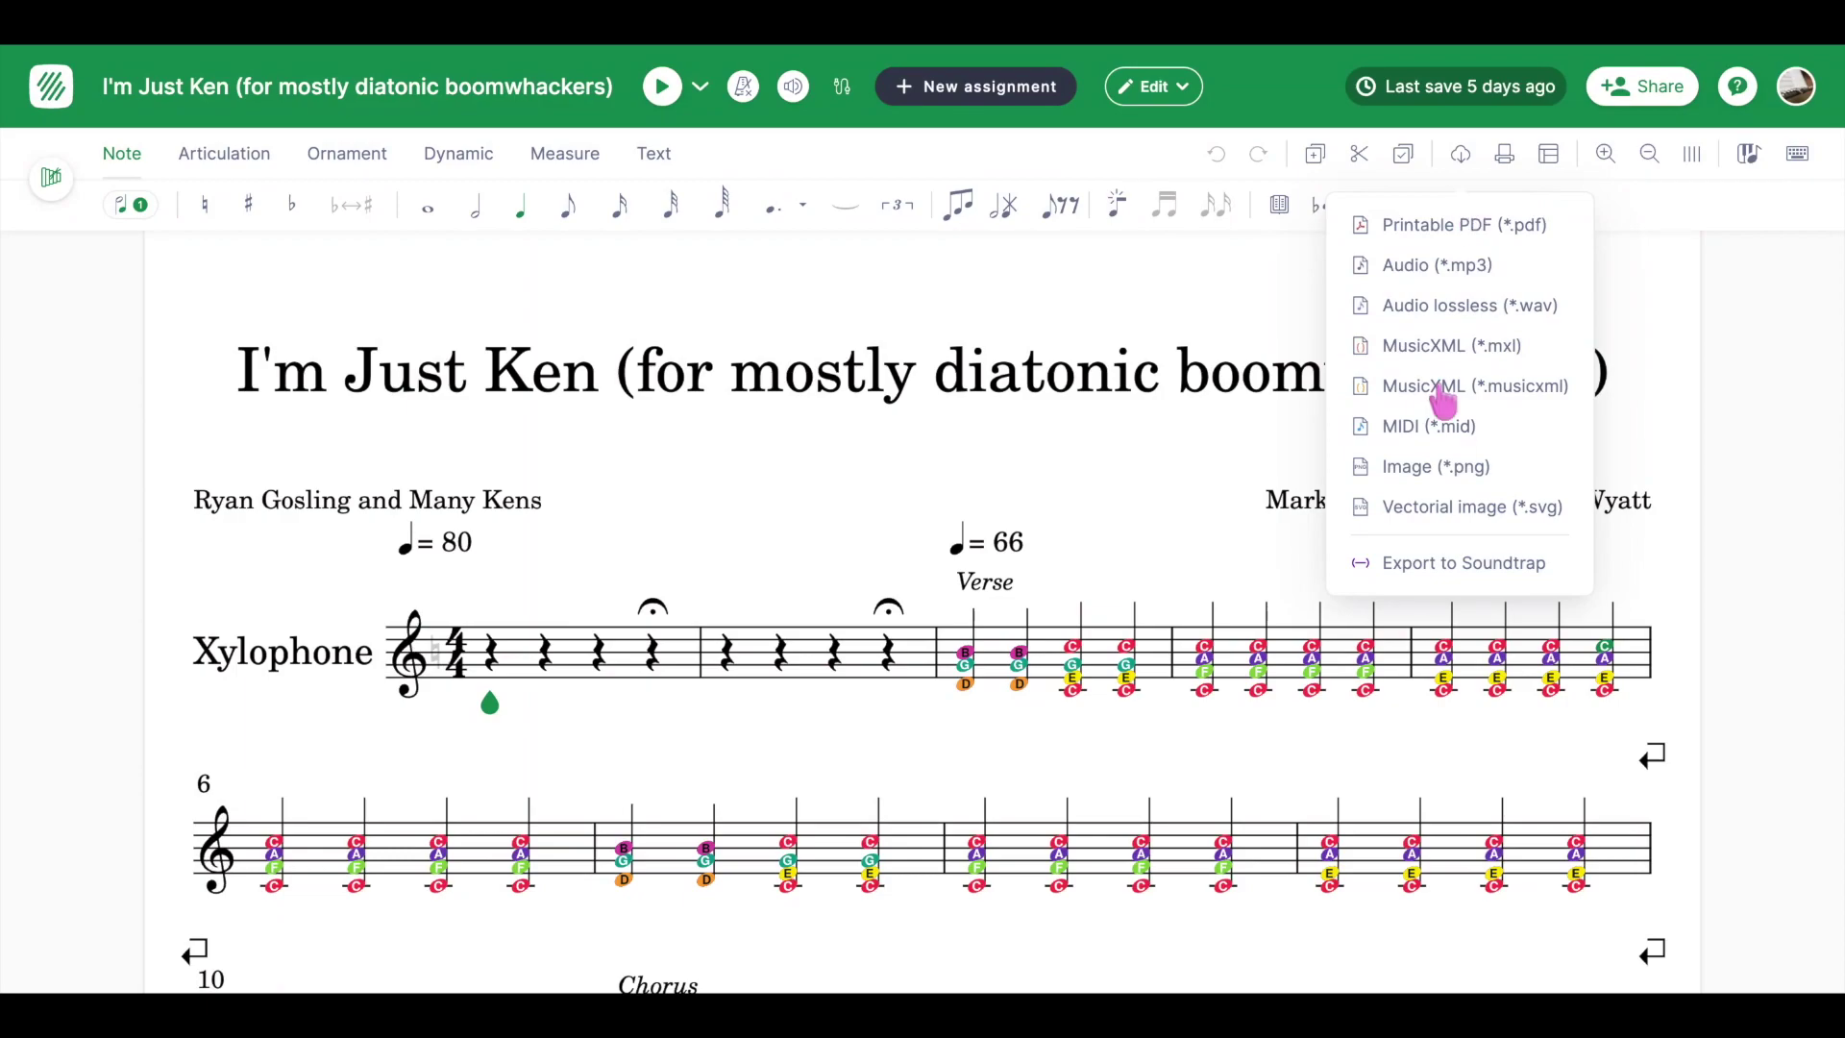
click(1442, 388)
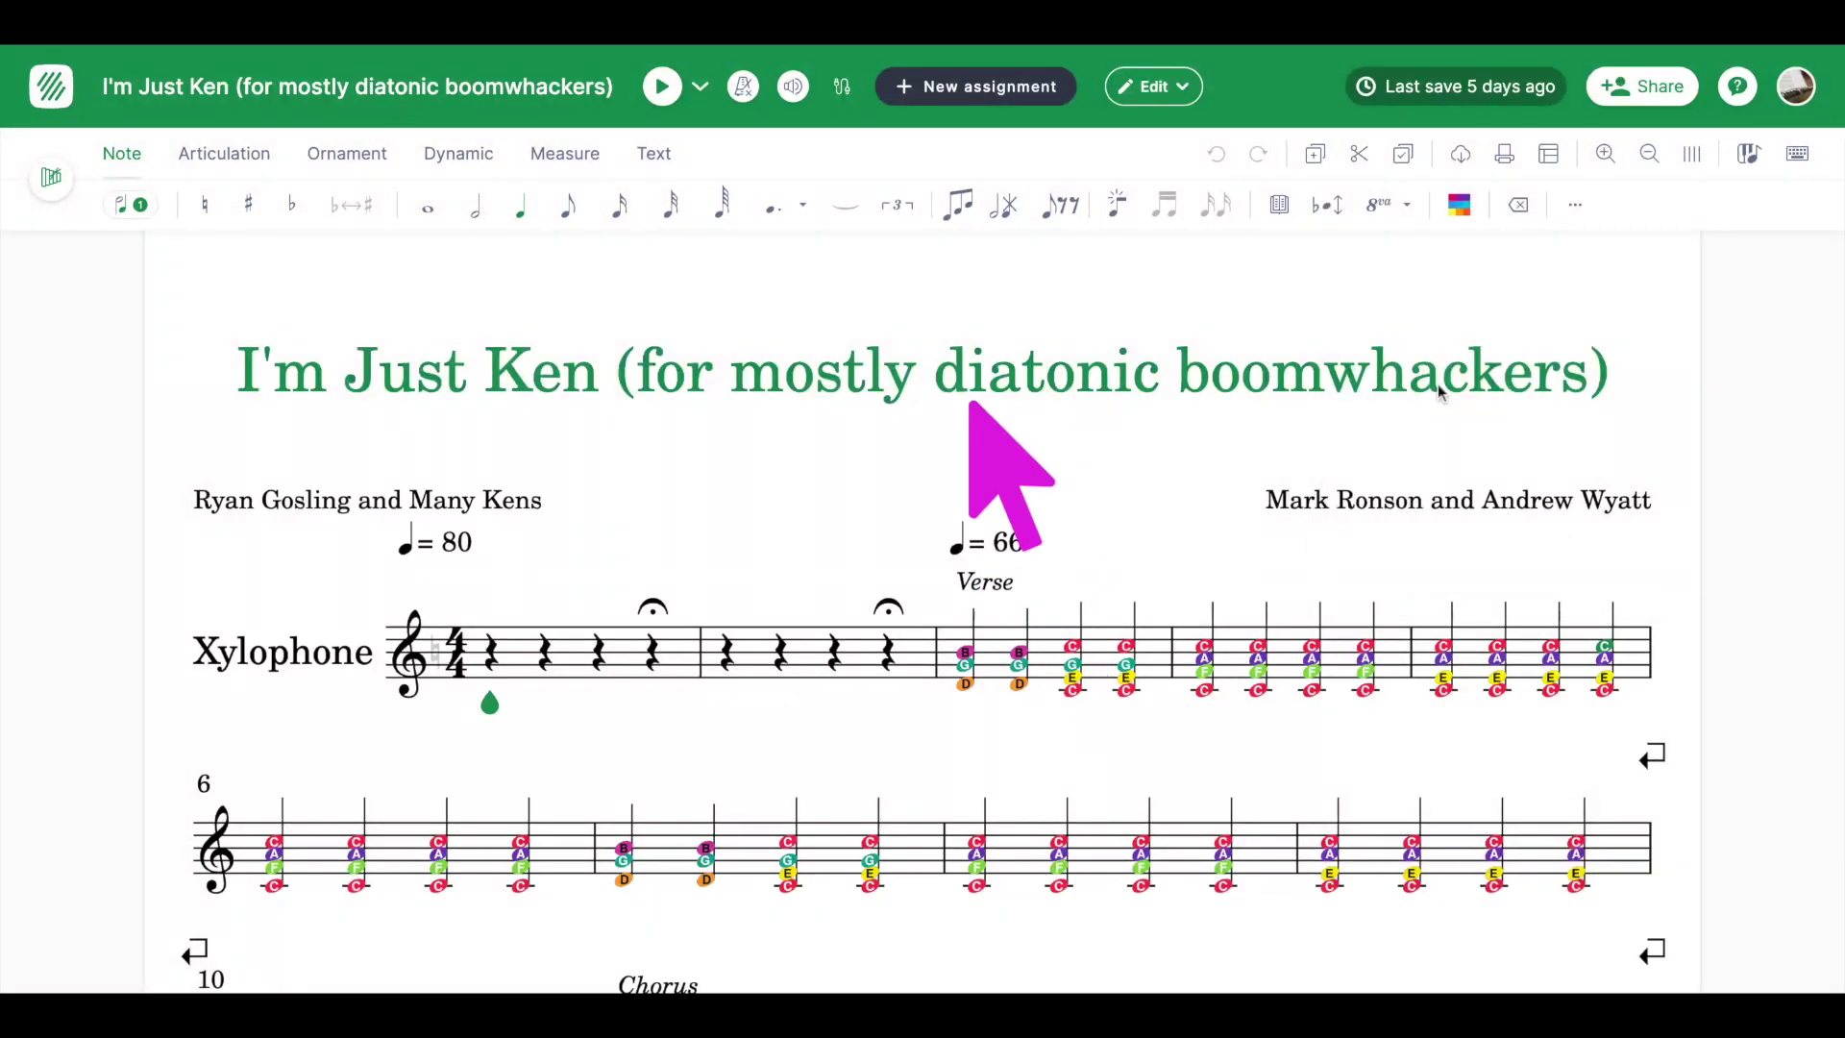
scroll(1439, 391, down, 1)
scroll(1439, 391, down, 3)
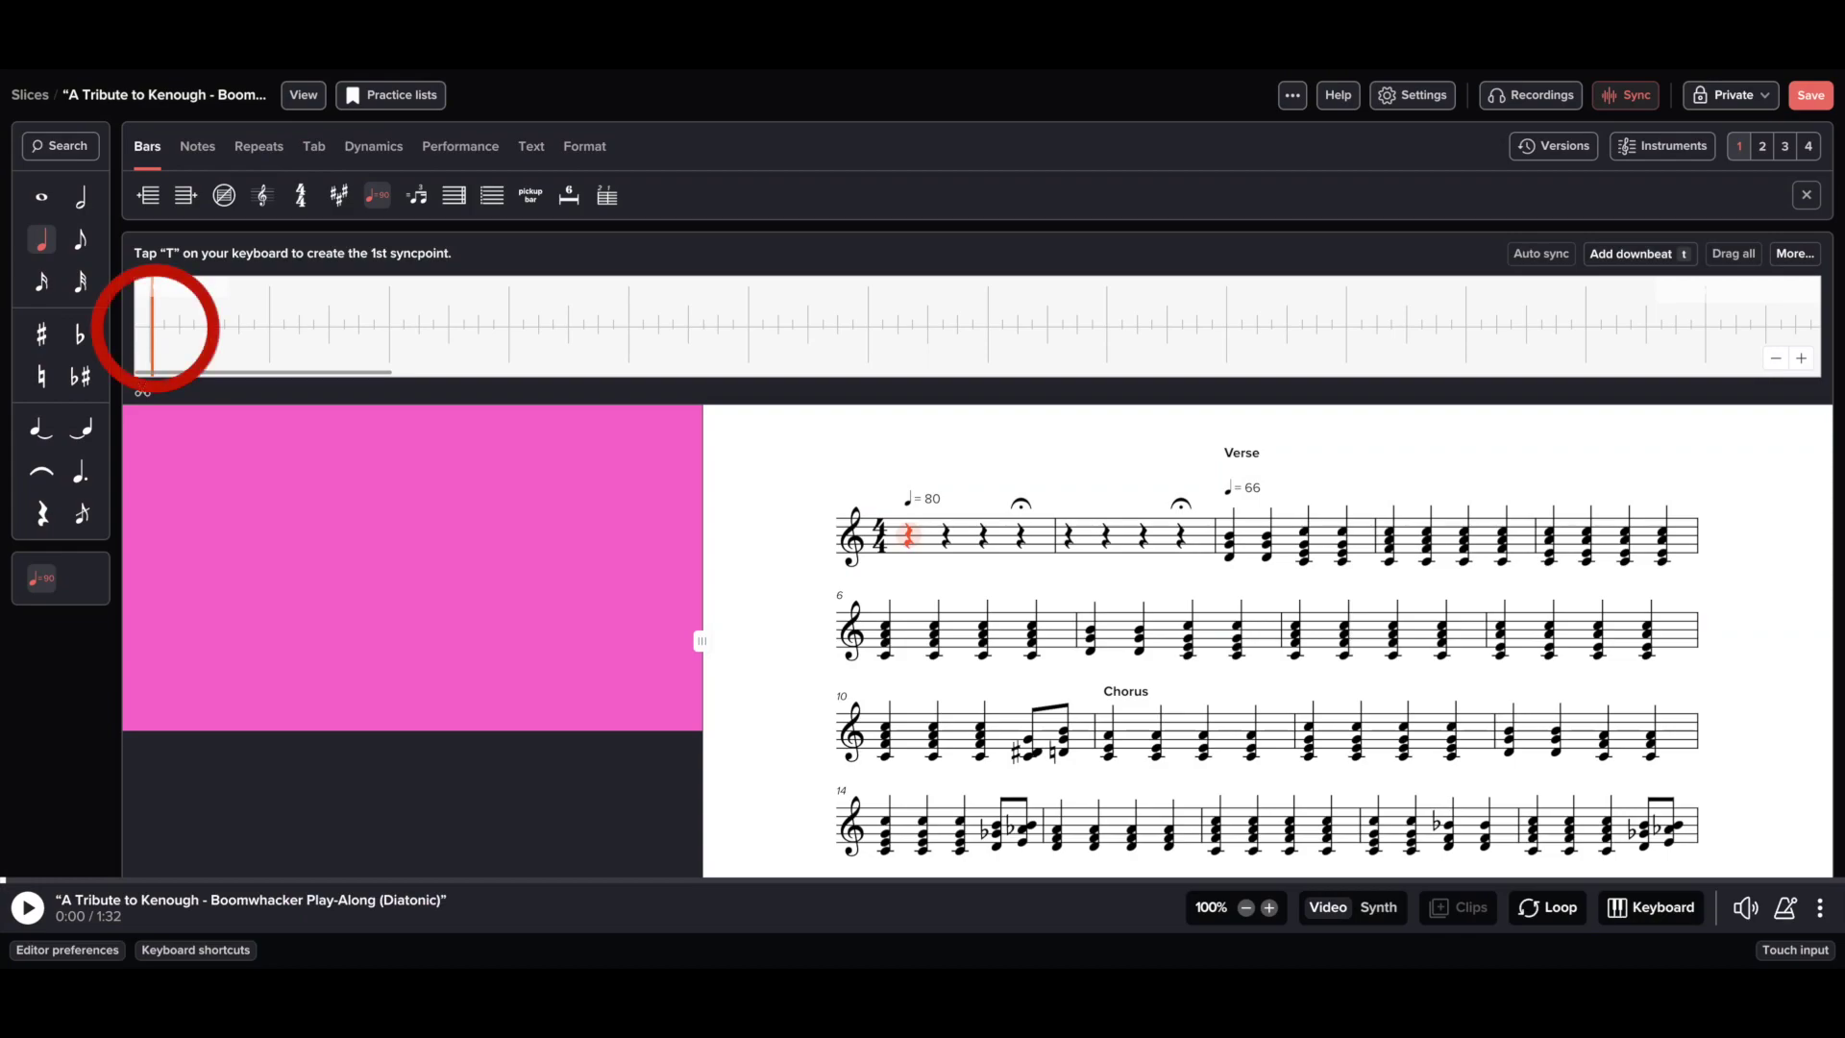
Play the recording in the Soundslice editor and create syncpoints on the downbeats of bars 1 to 8
key(t)
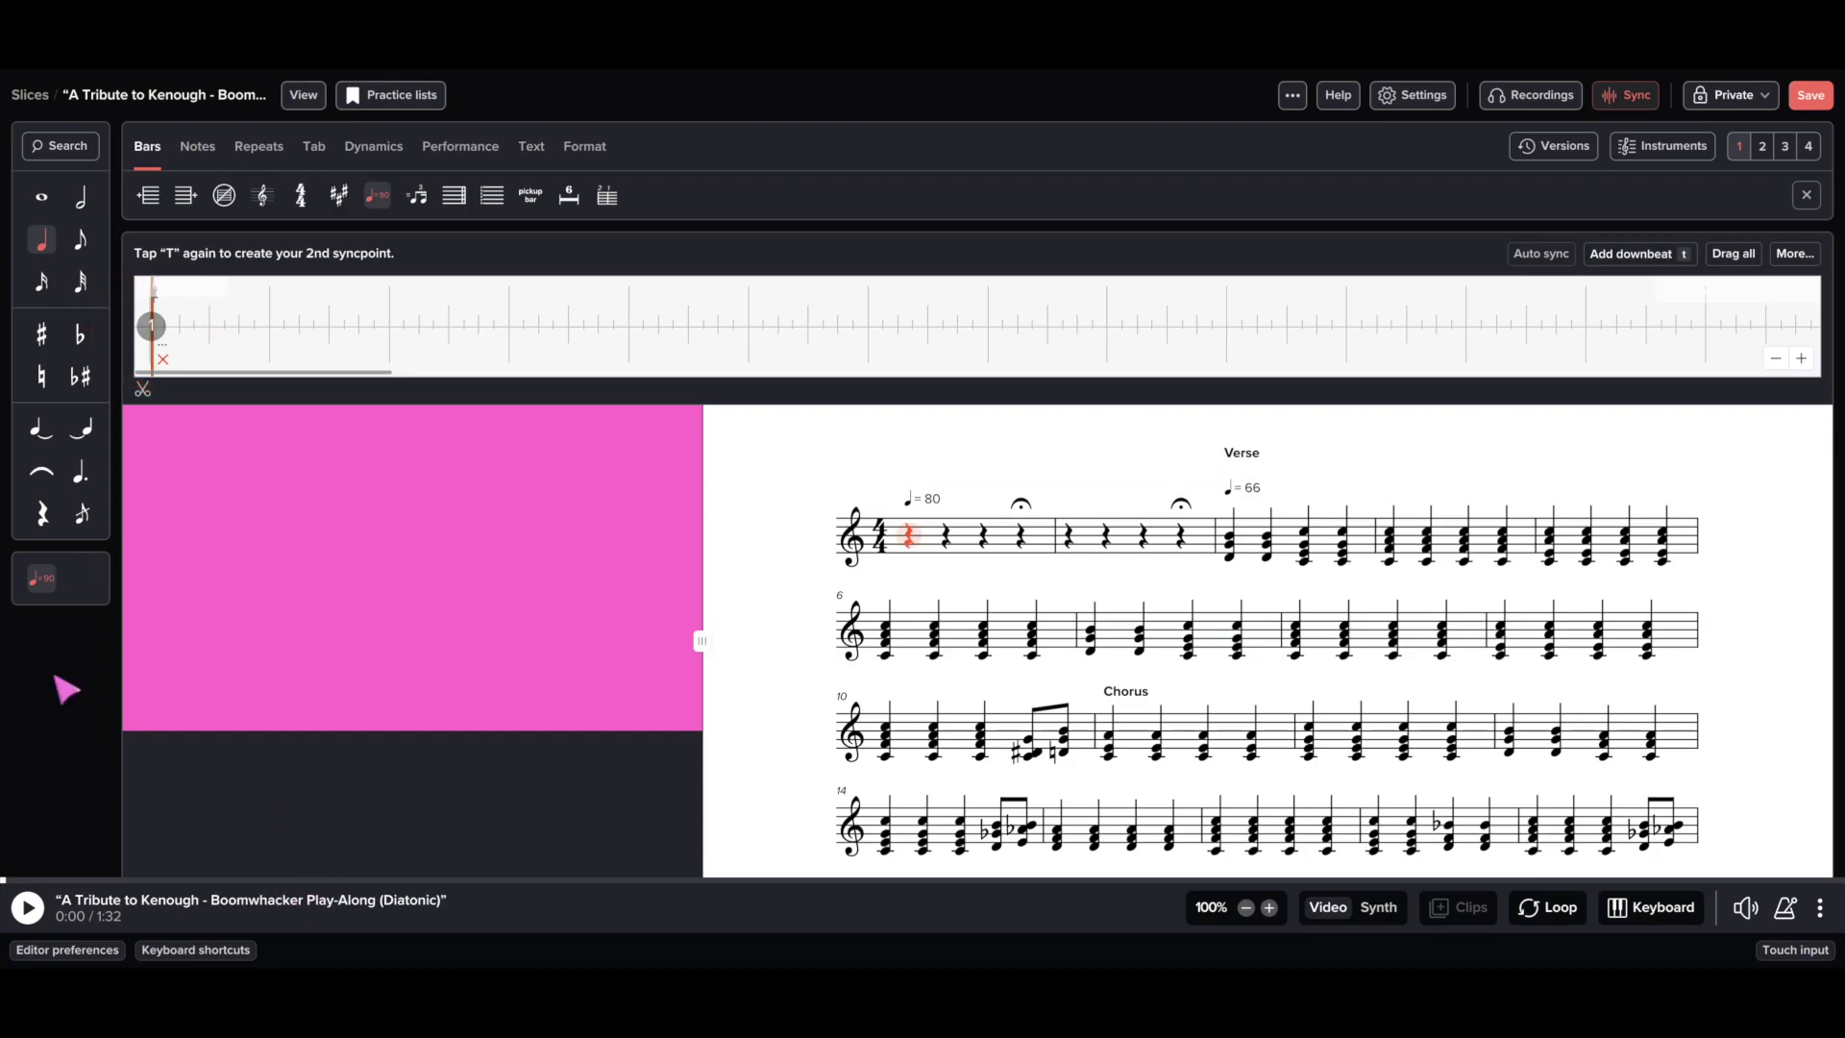
click(26, 910)
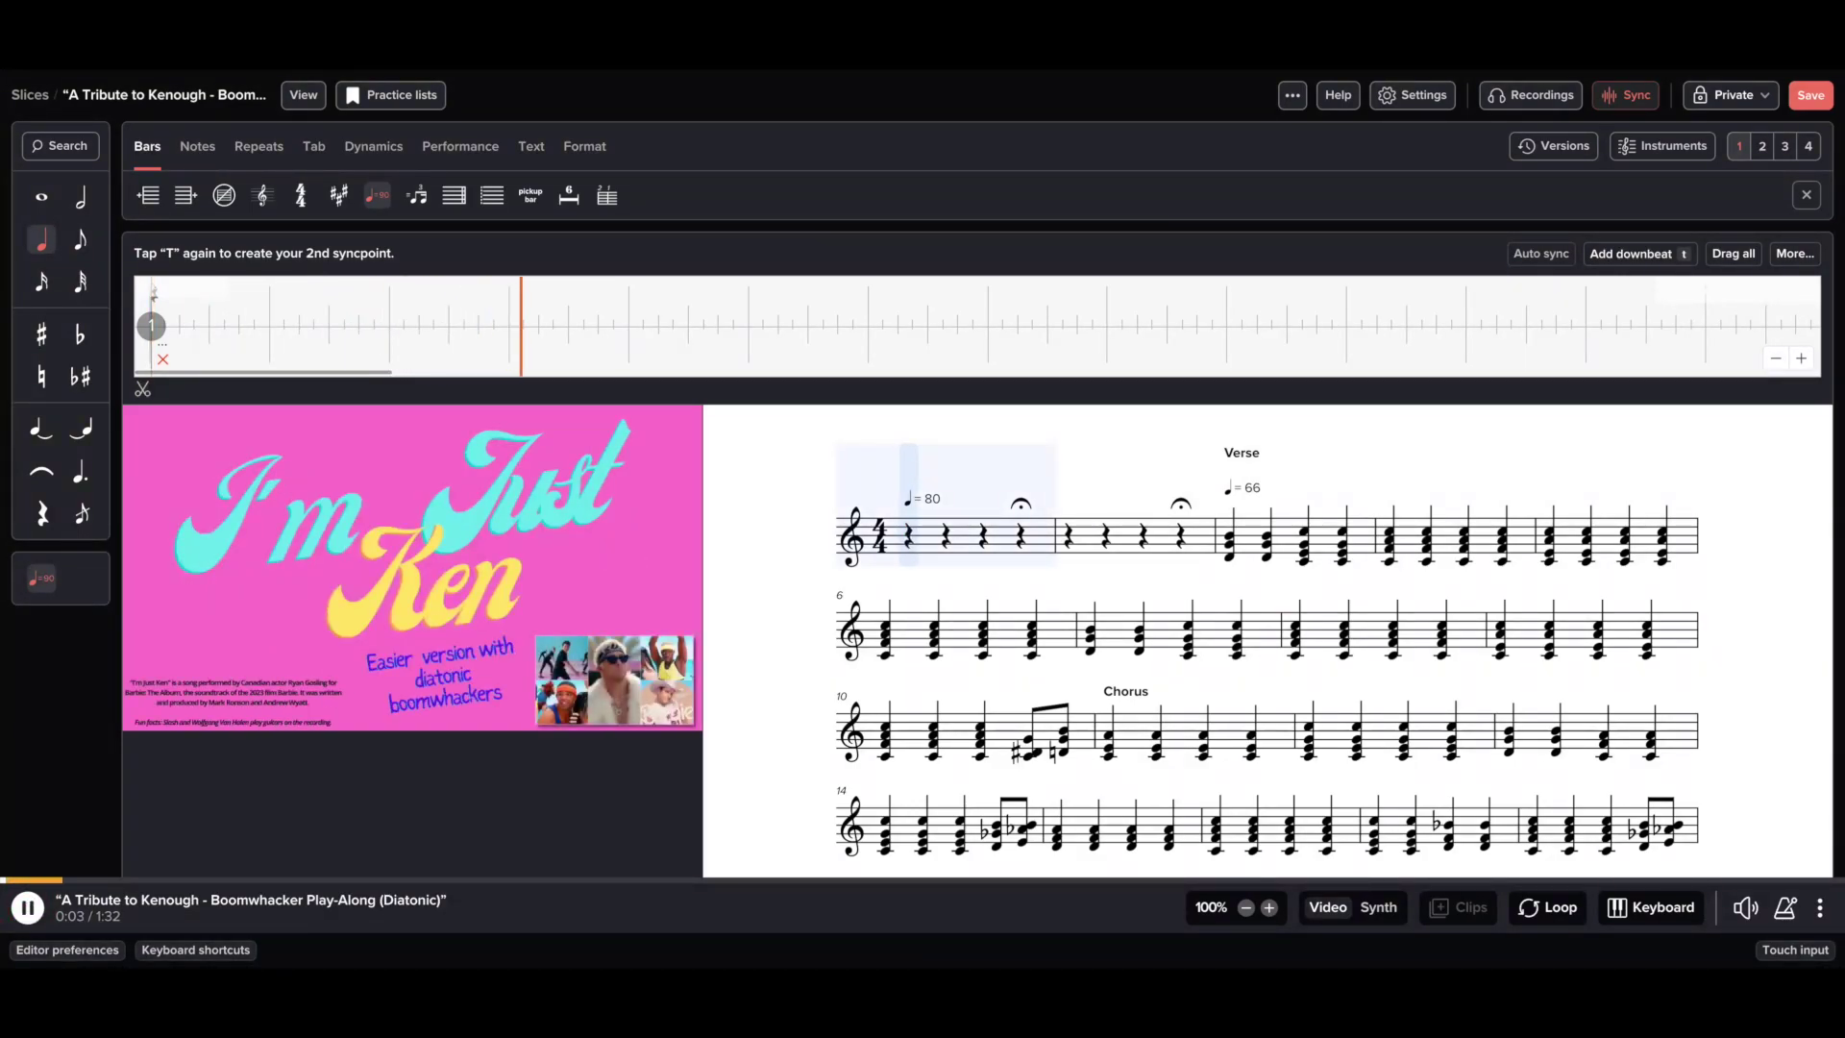
key(t)
key(t)
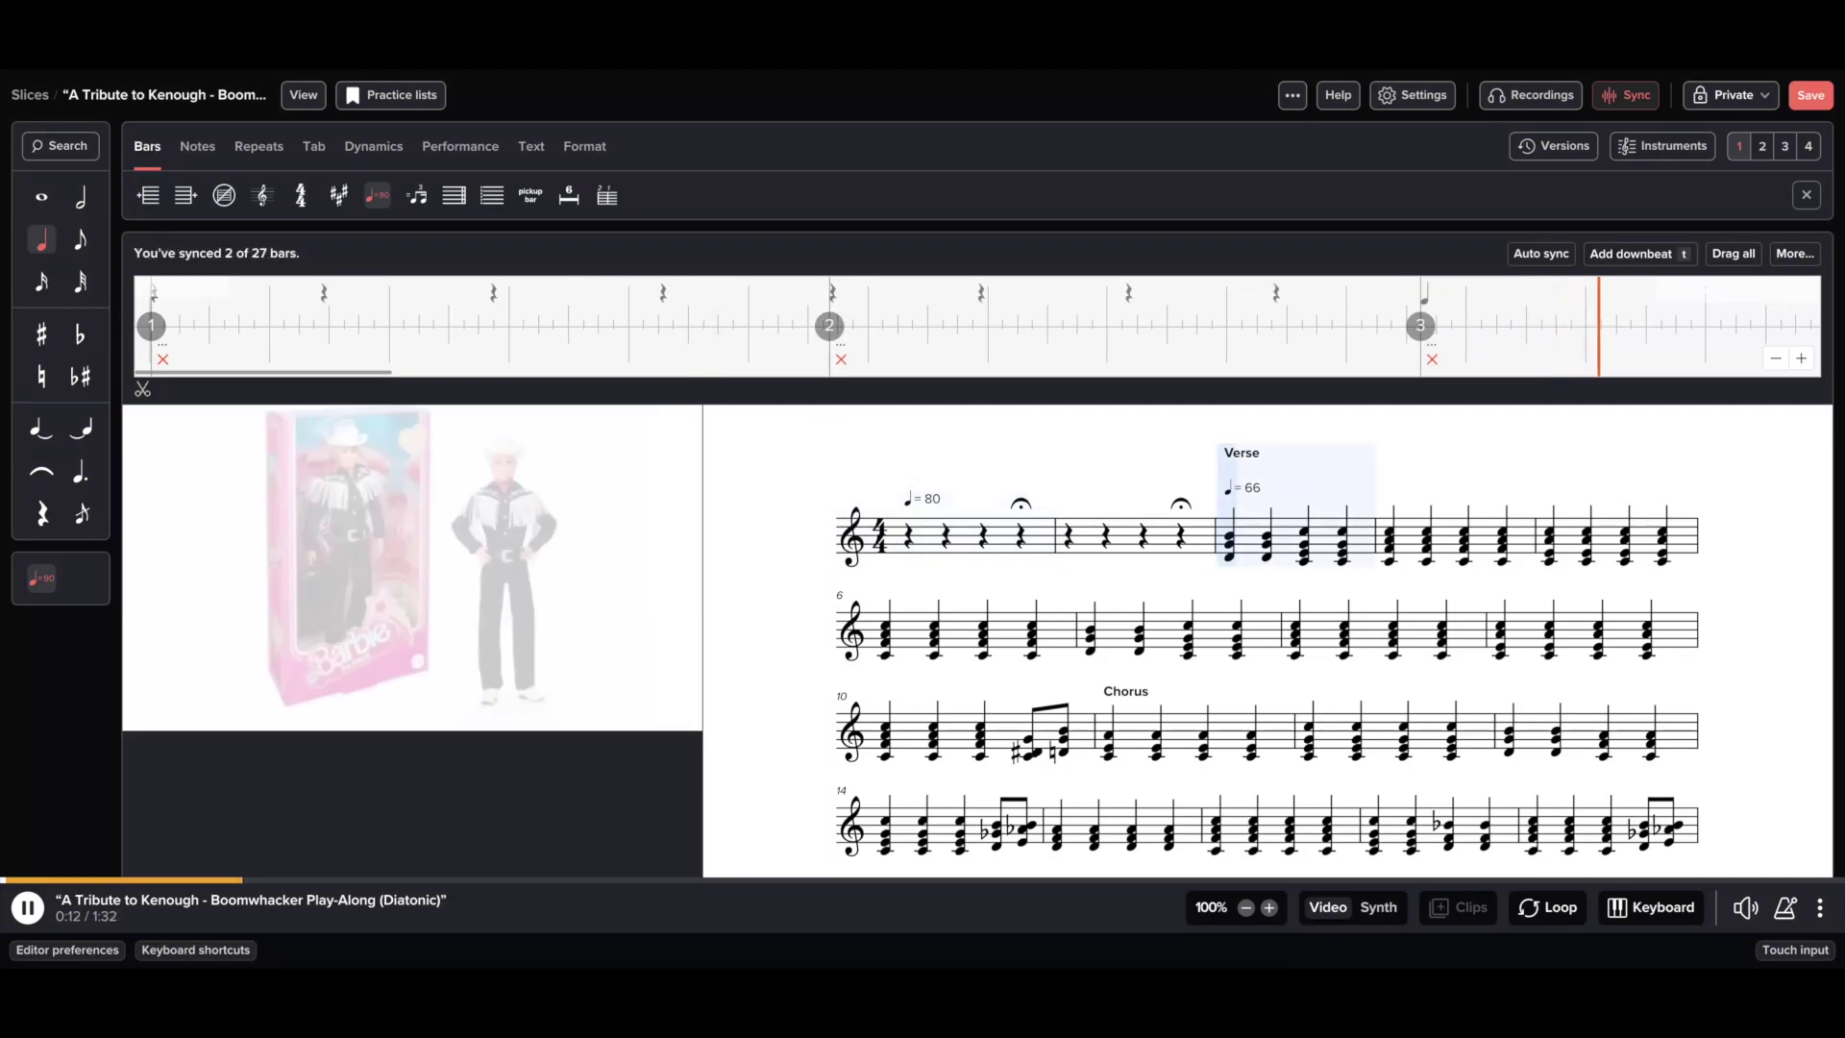
key(t)
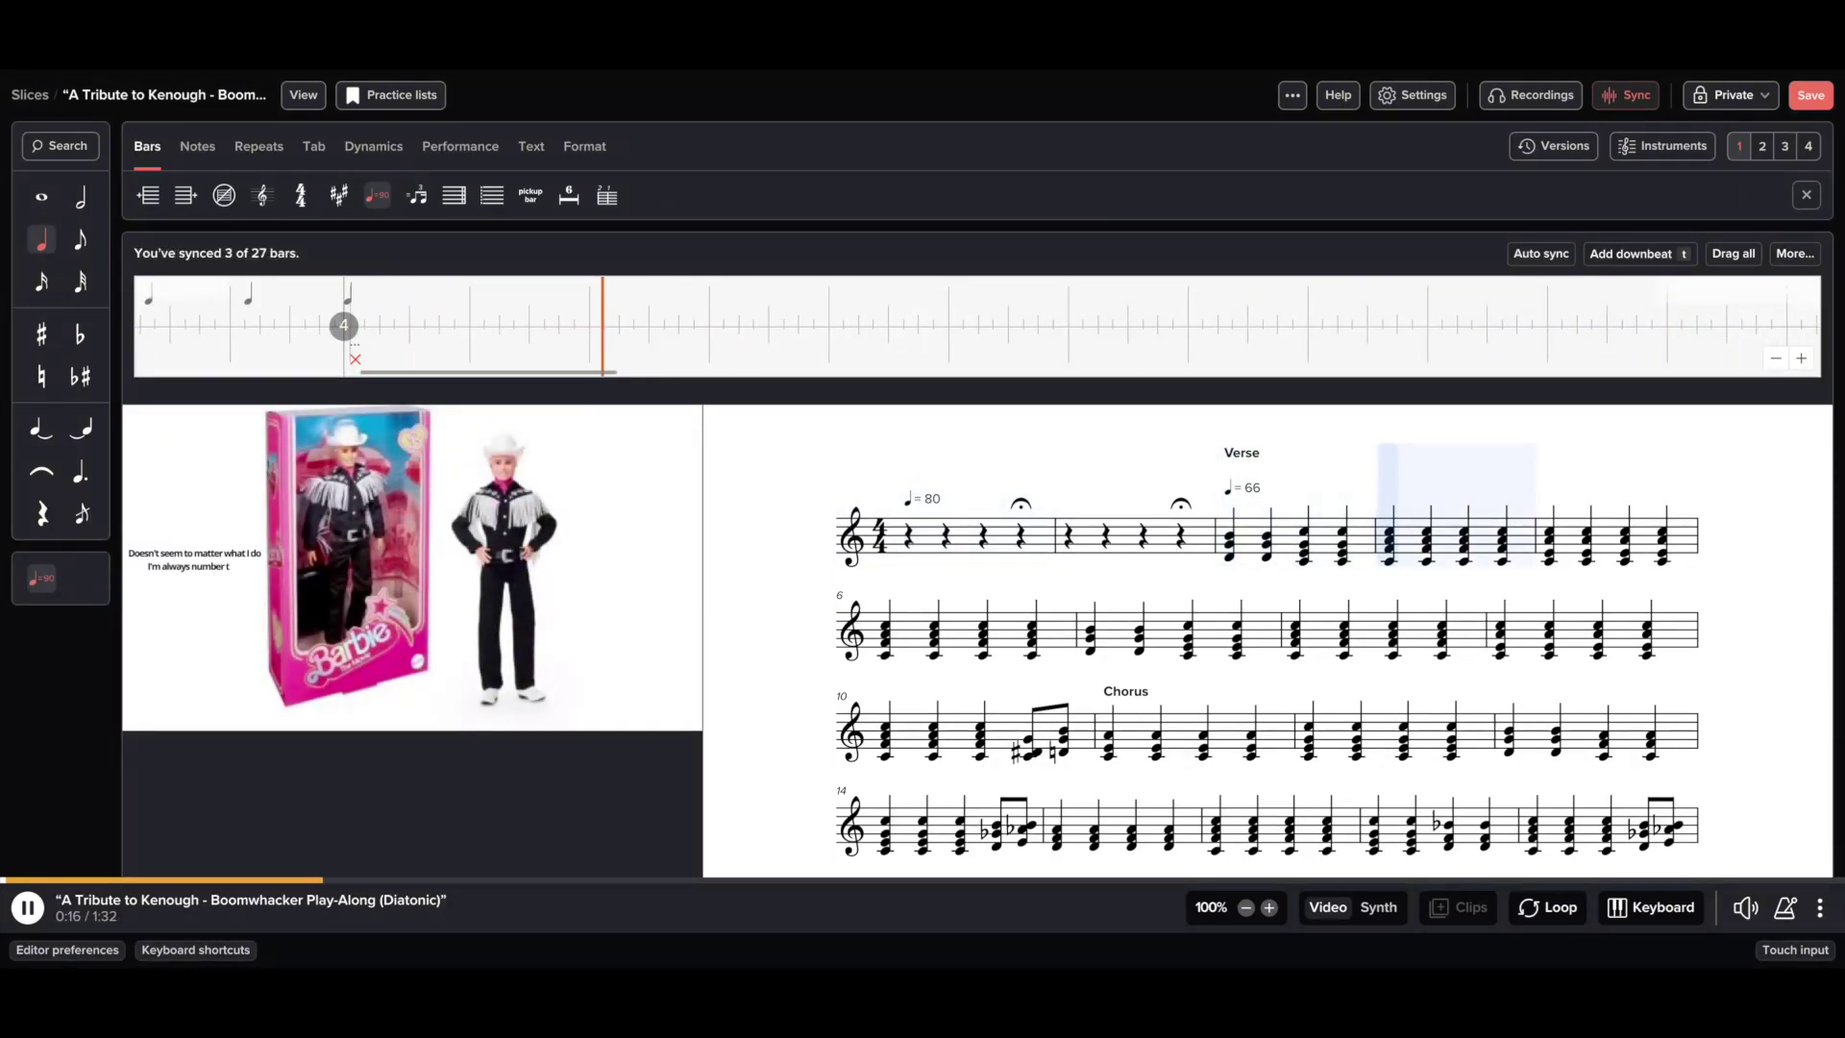
key(t)
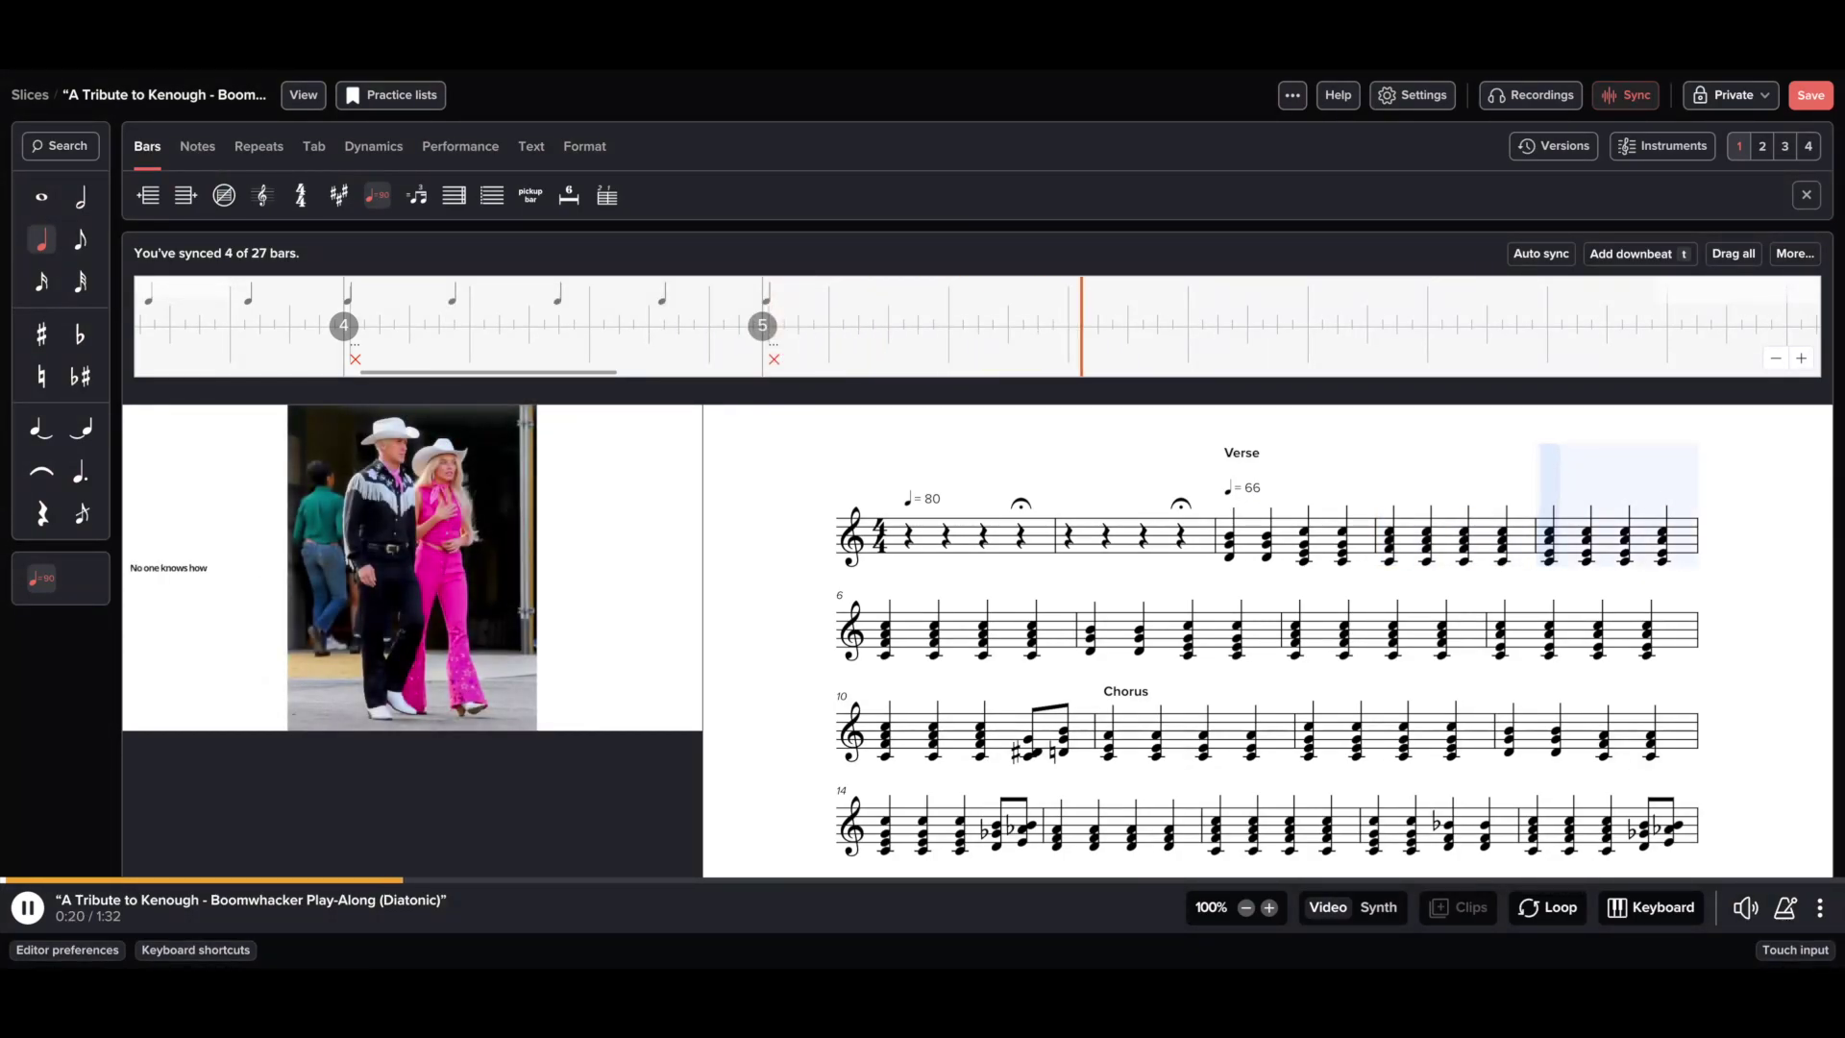
key(t)
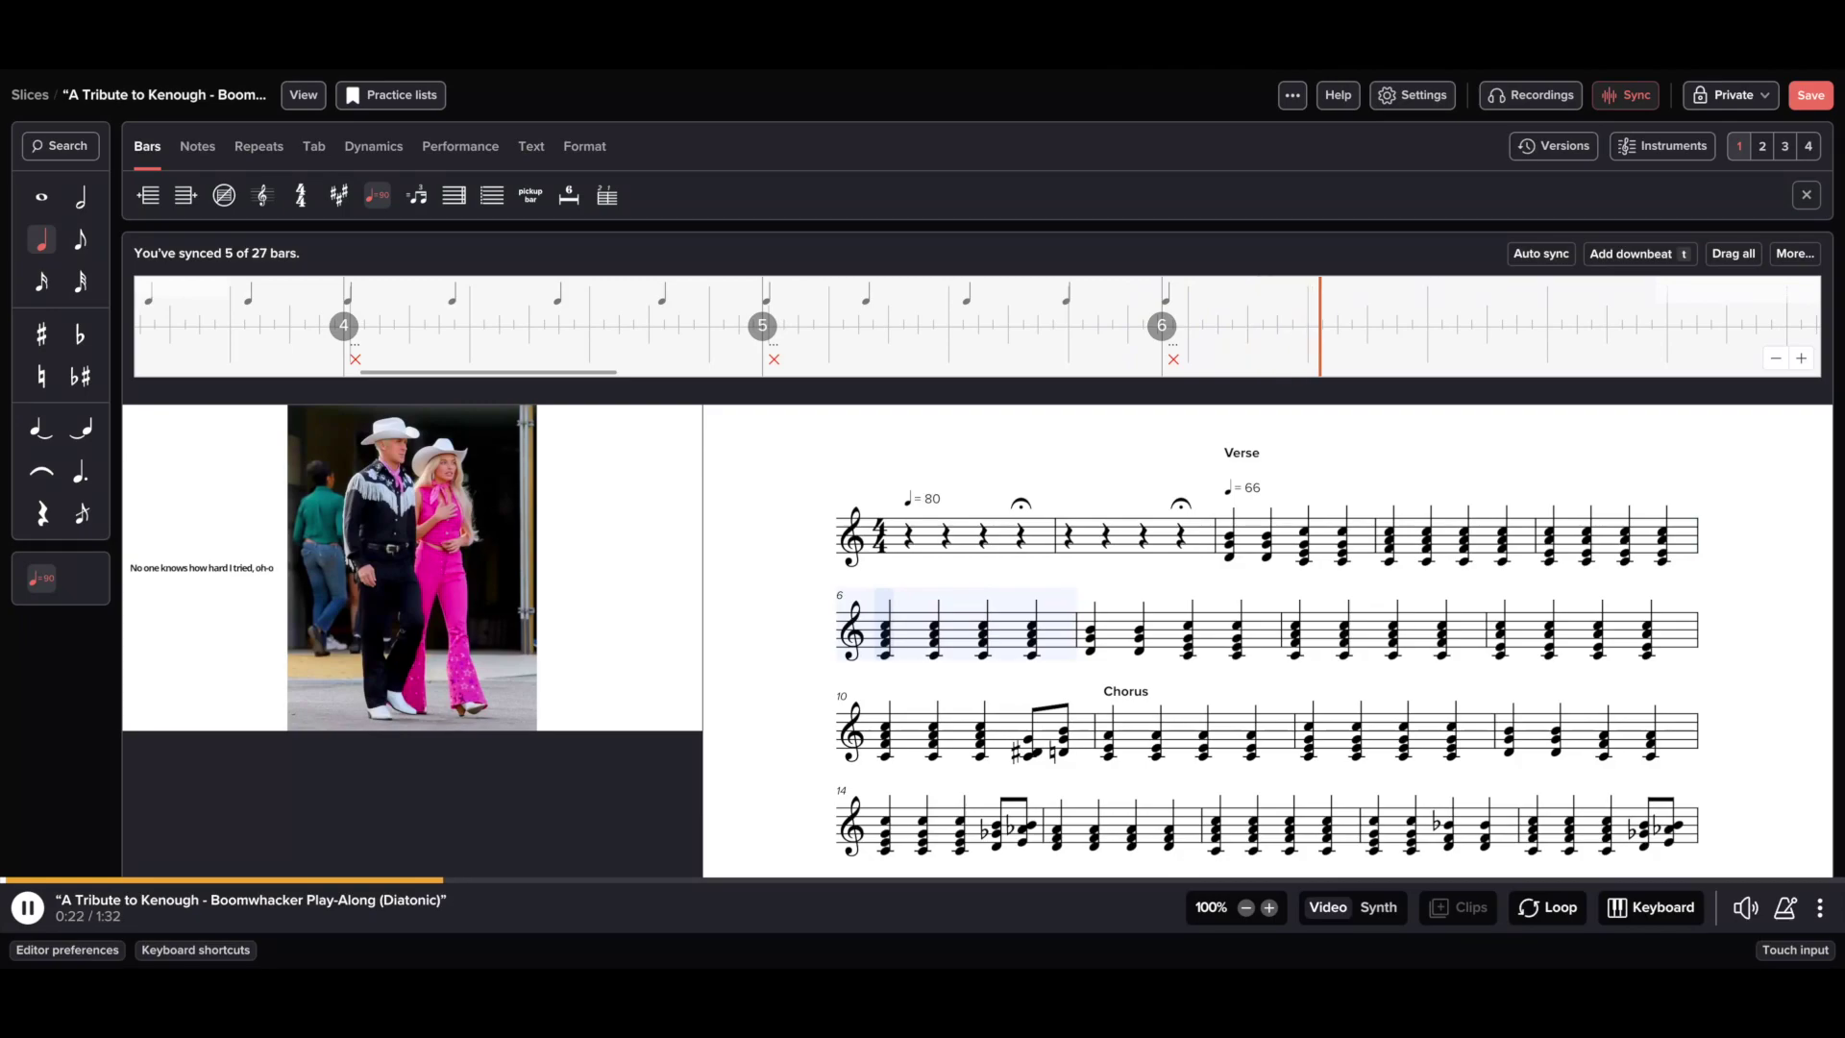
key(t)
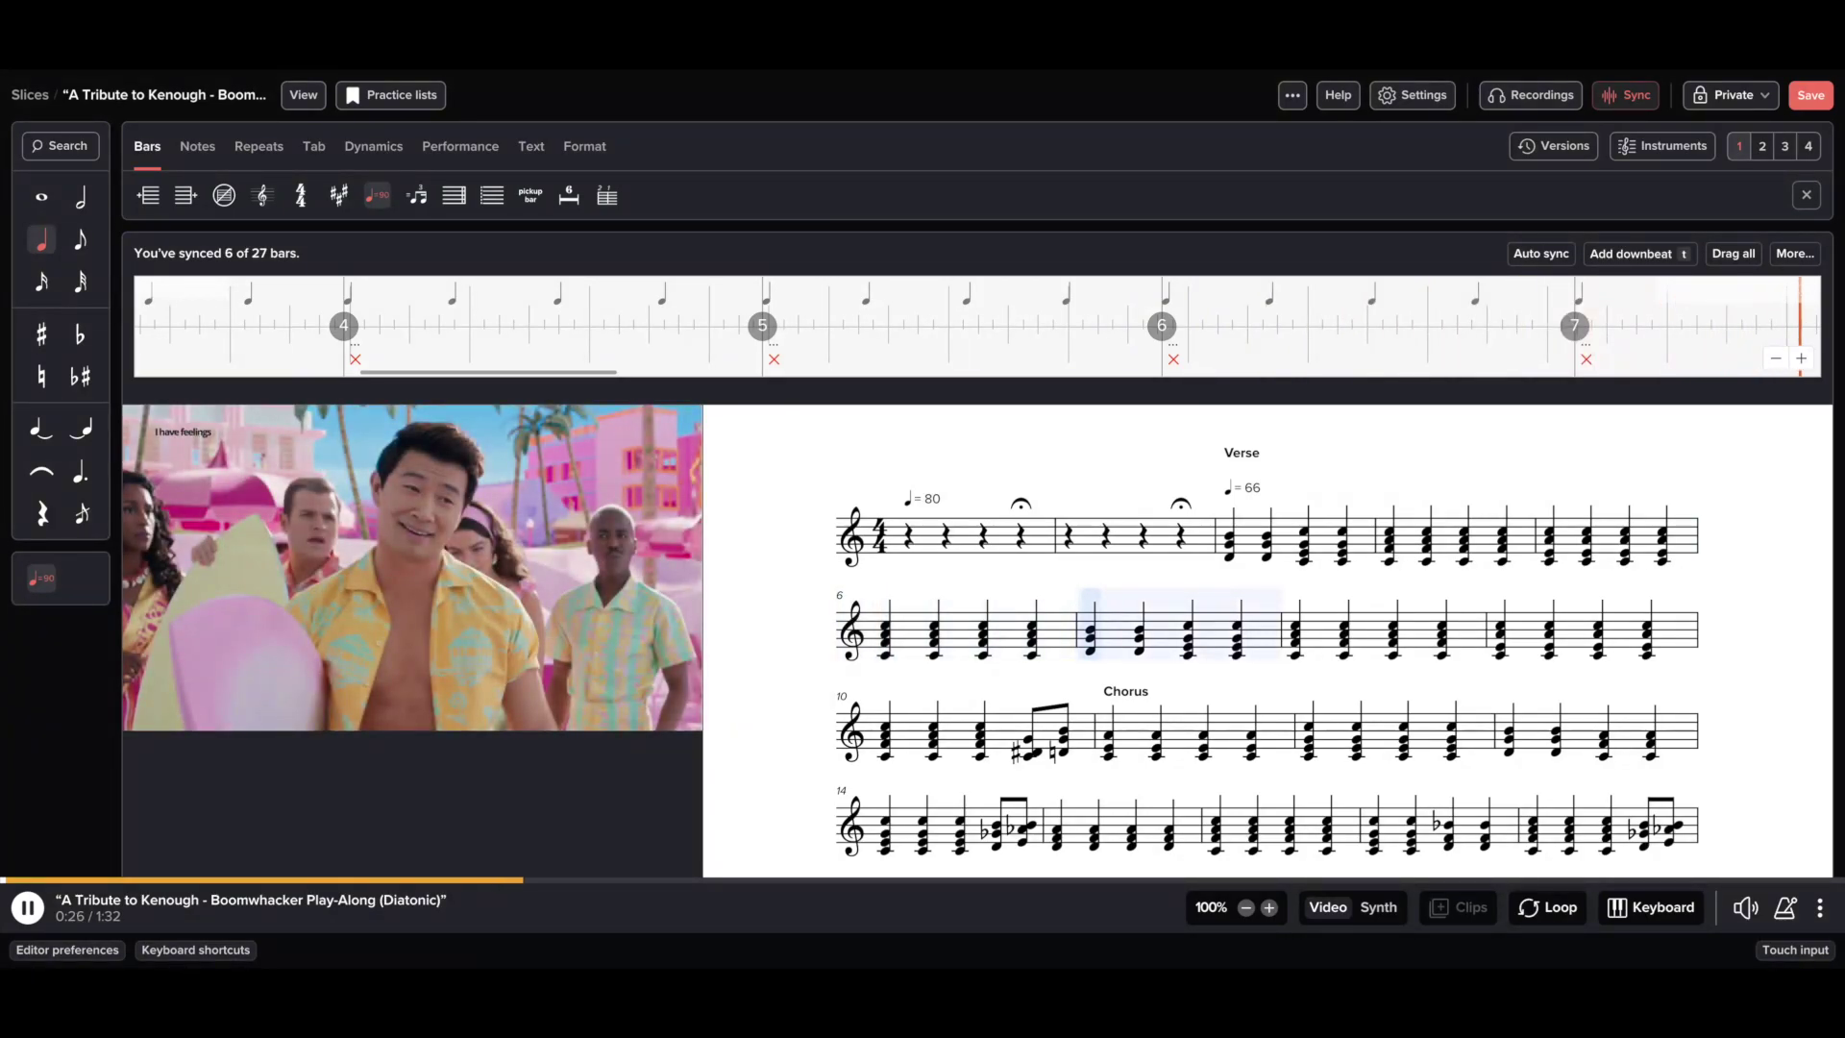
key(t)
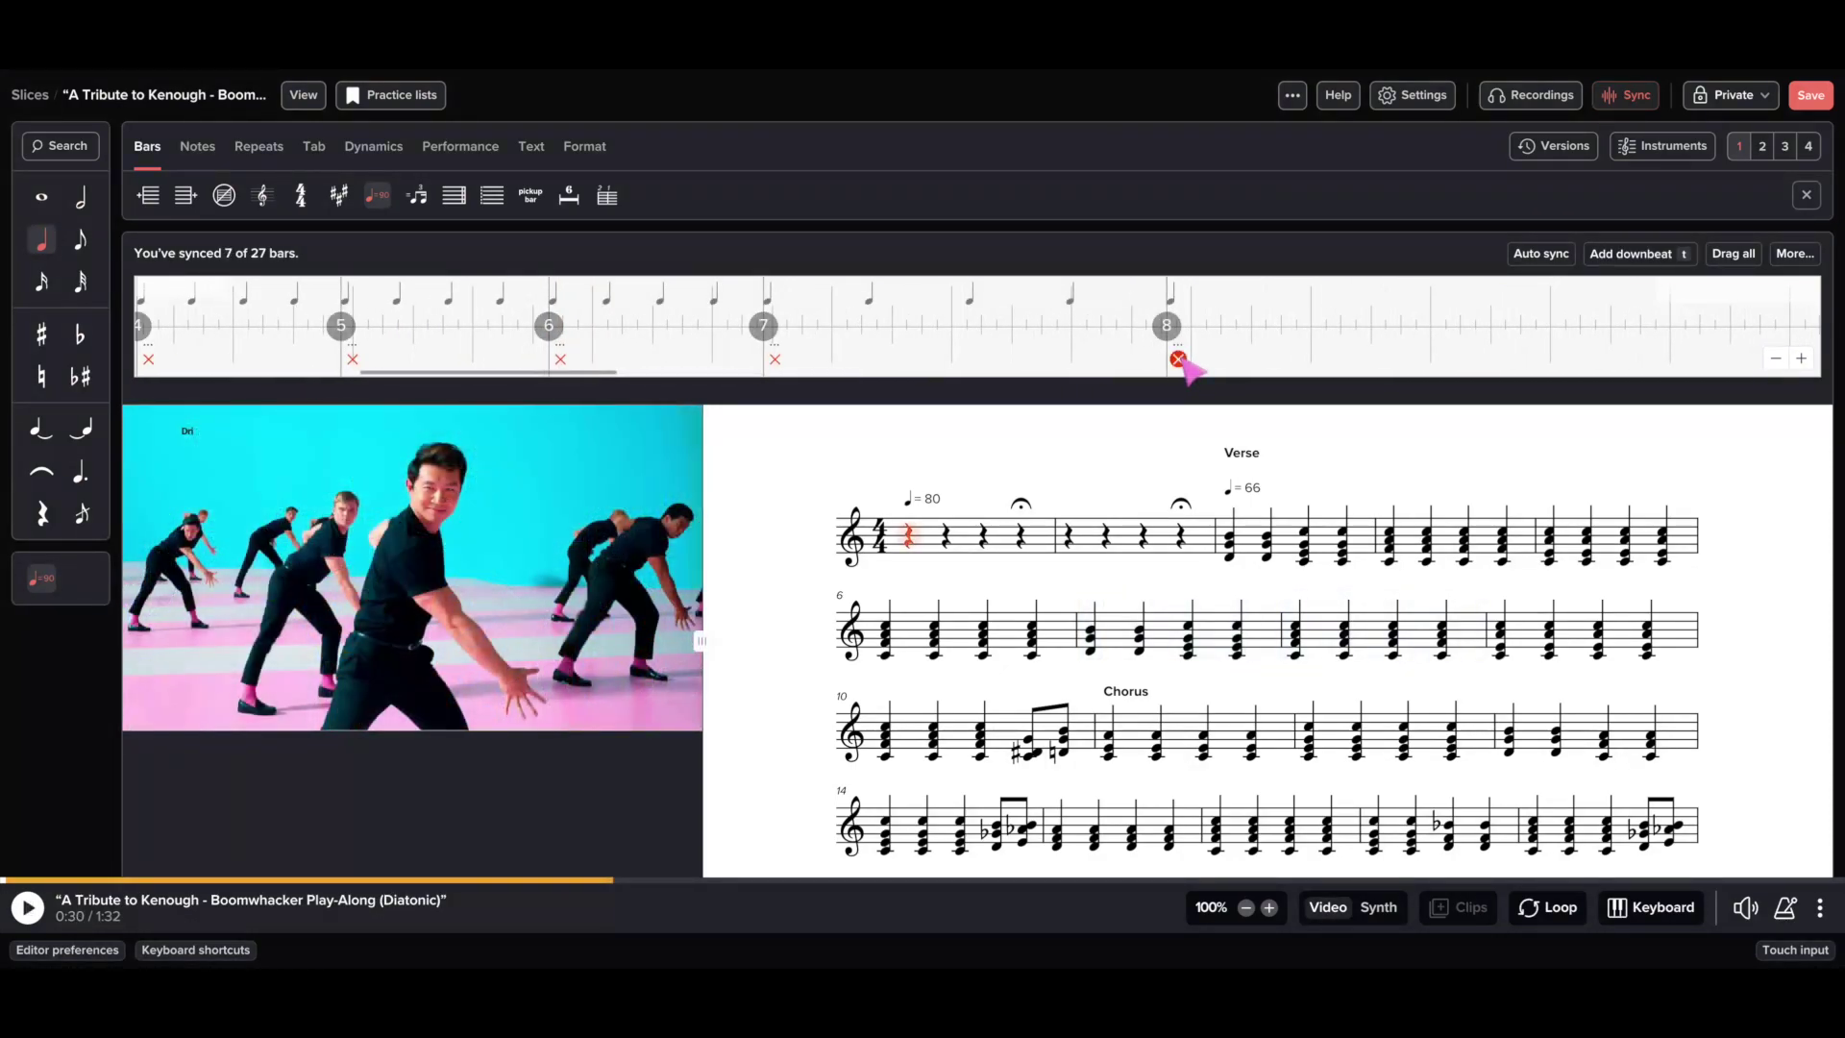
Delete the syncpoints for bars 8, 7 and 6 from the waveform
scroll(1184, 365, right, 1)
click(1176, 359)
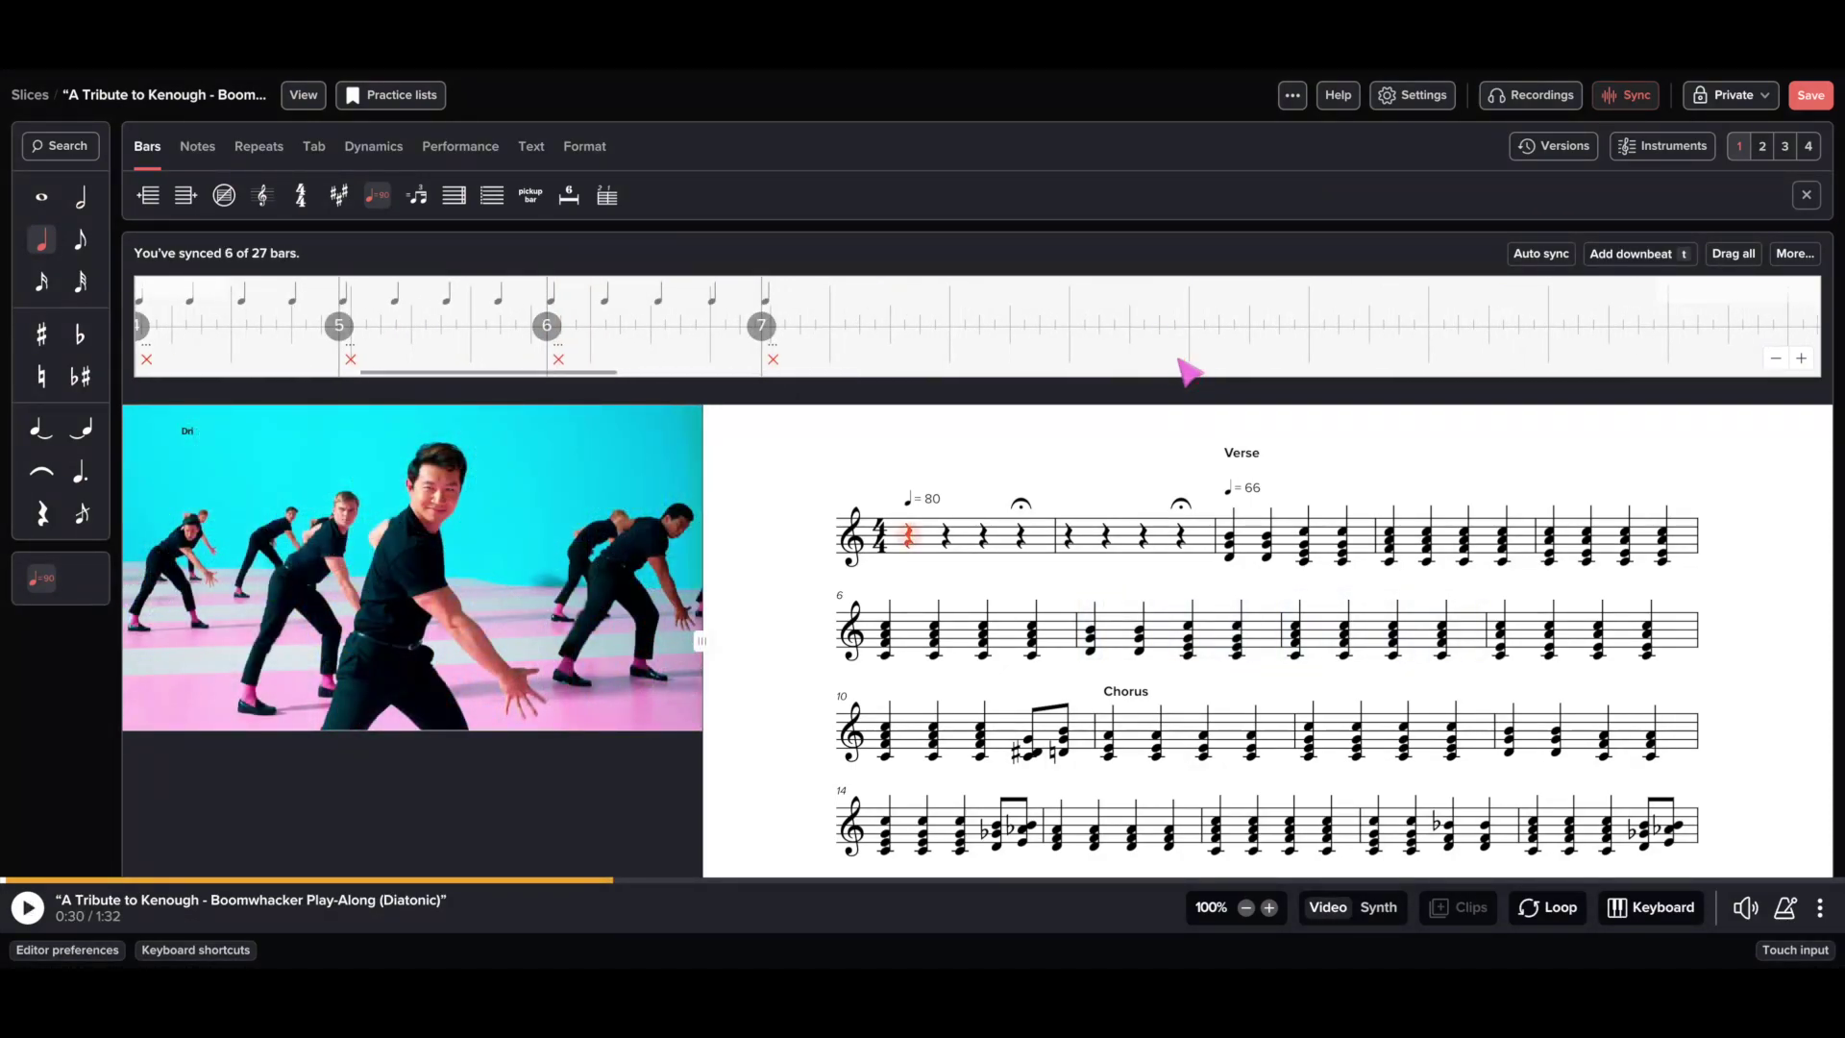
click(774, 359)
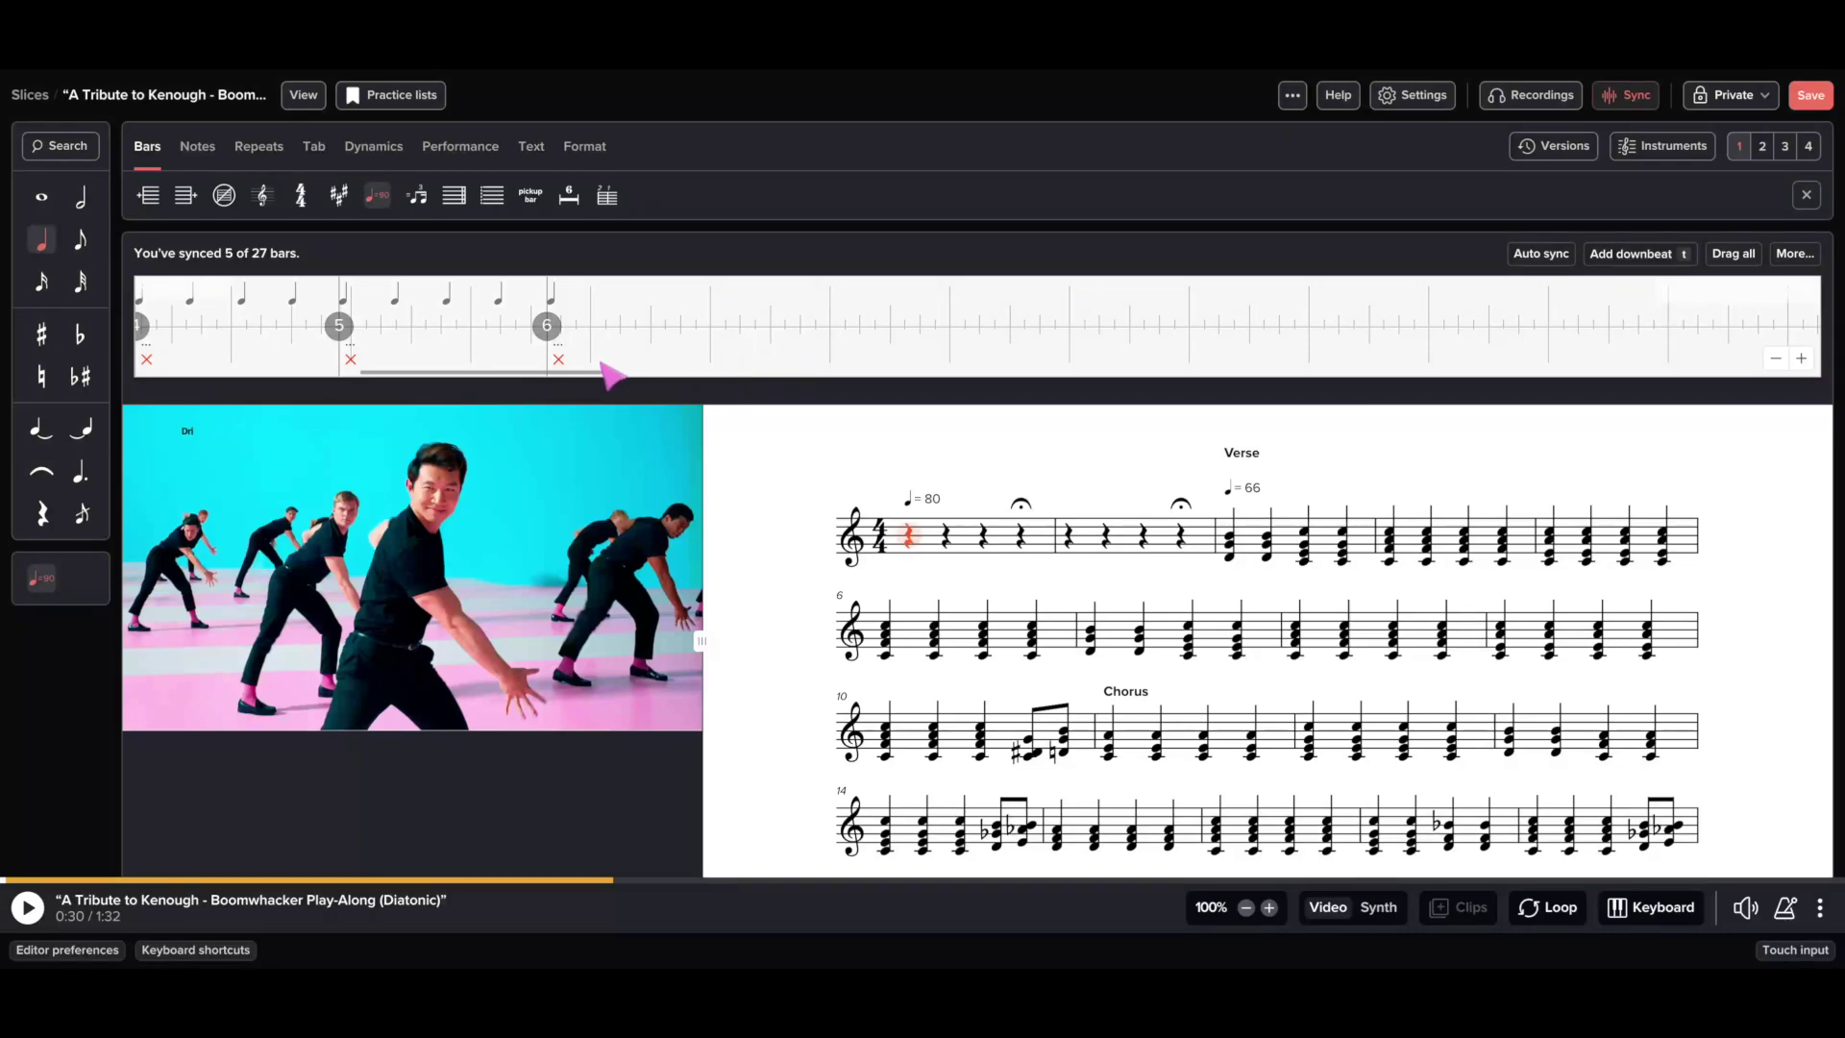
click(558, 360)
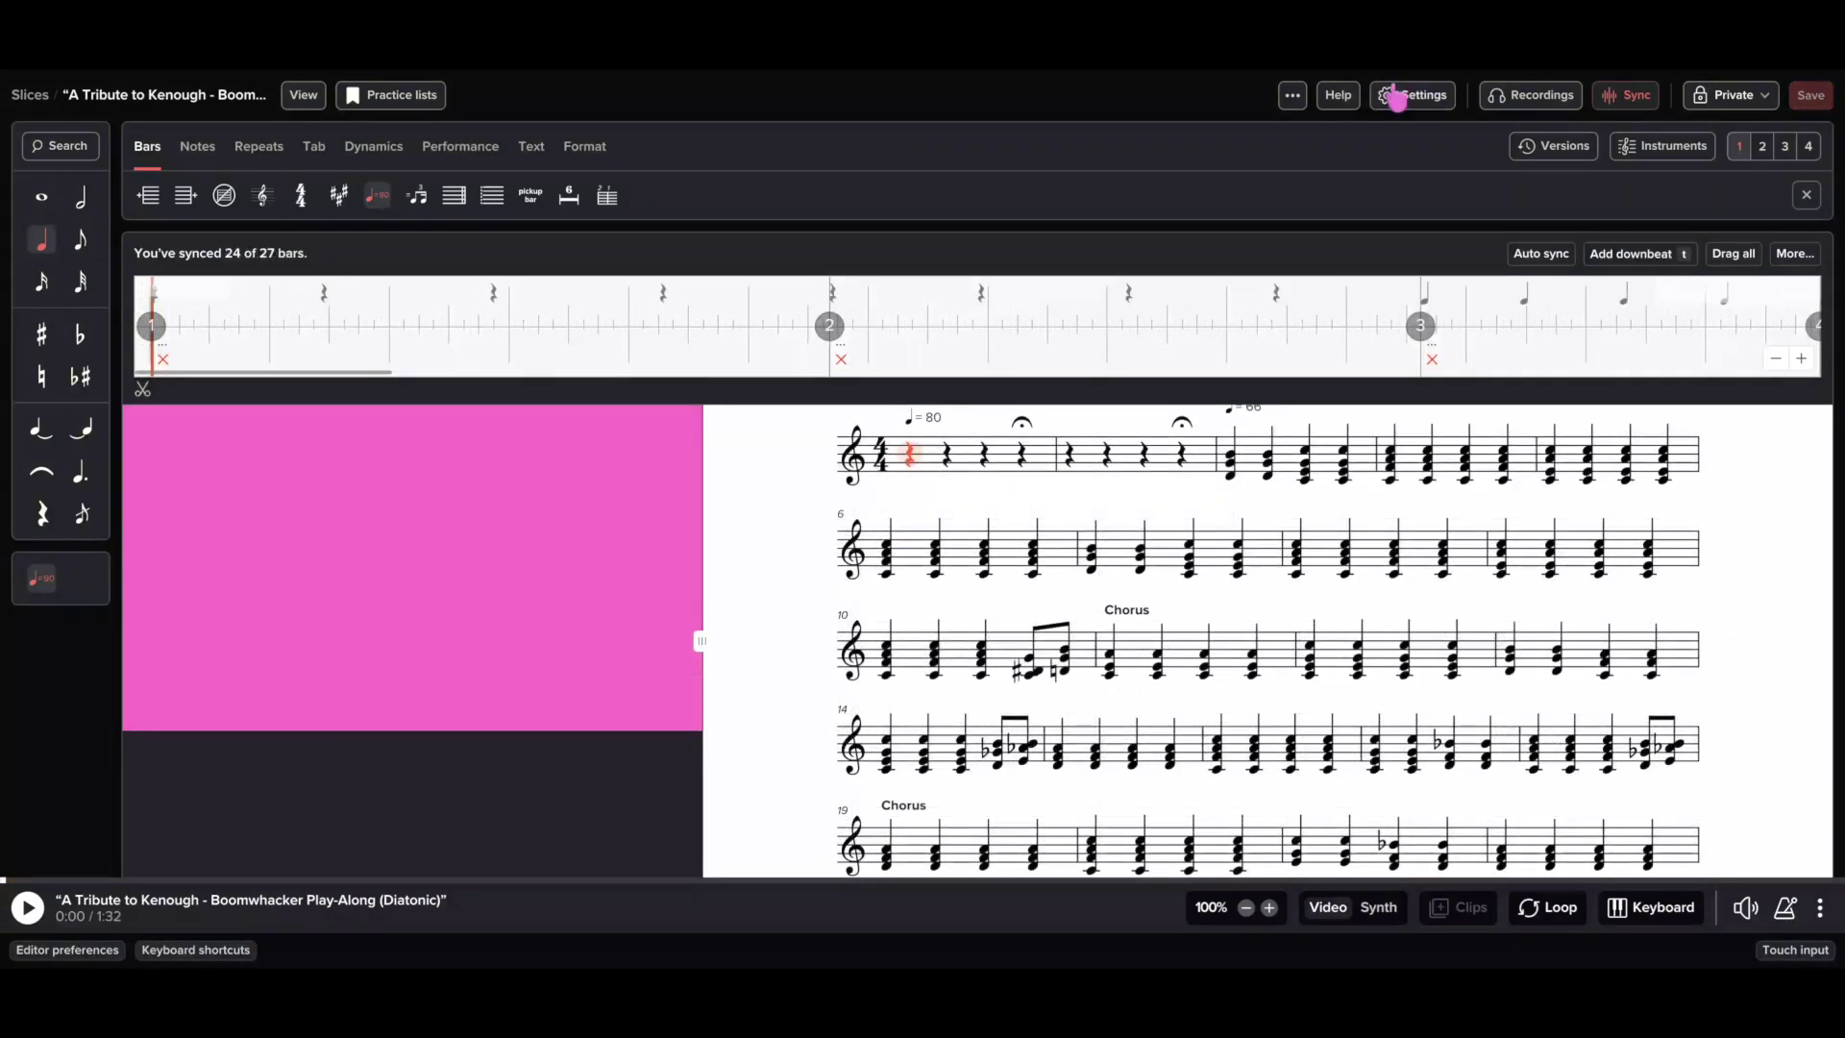
Display the slice in its player view and increase the notation's zoom level in the view settings
click(302, 96)
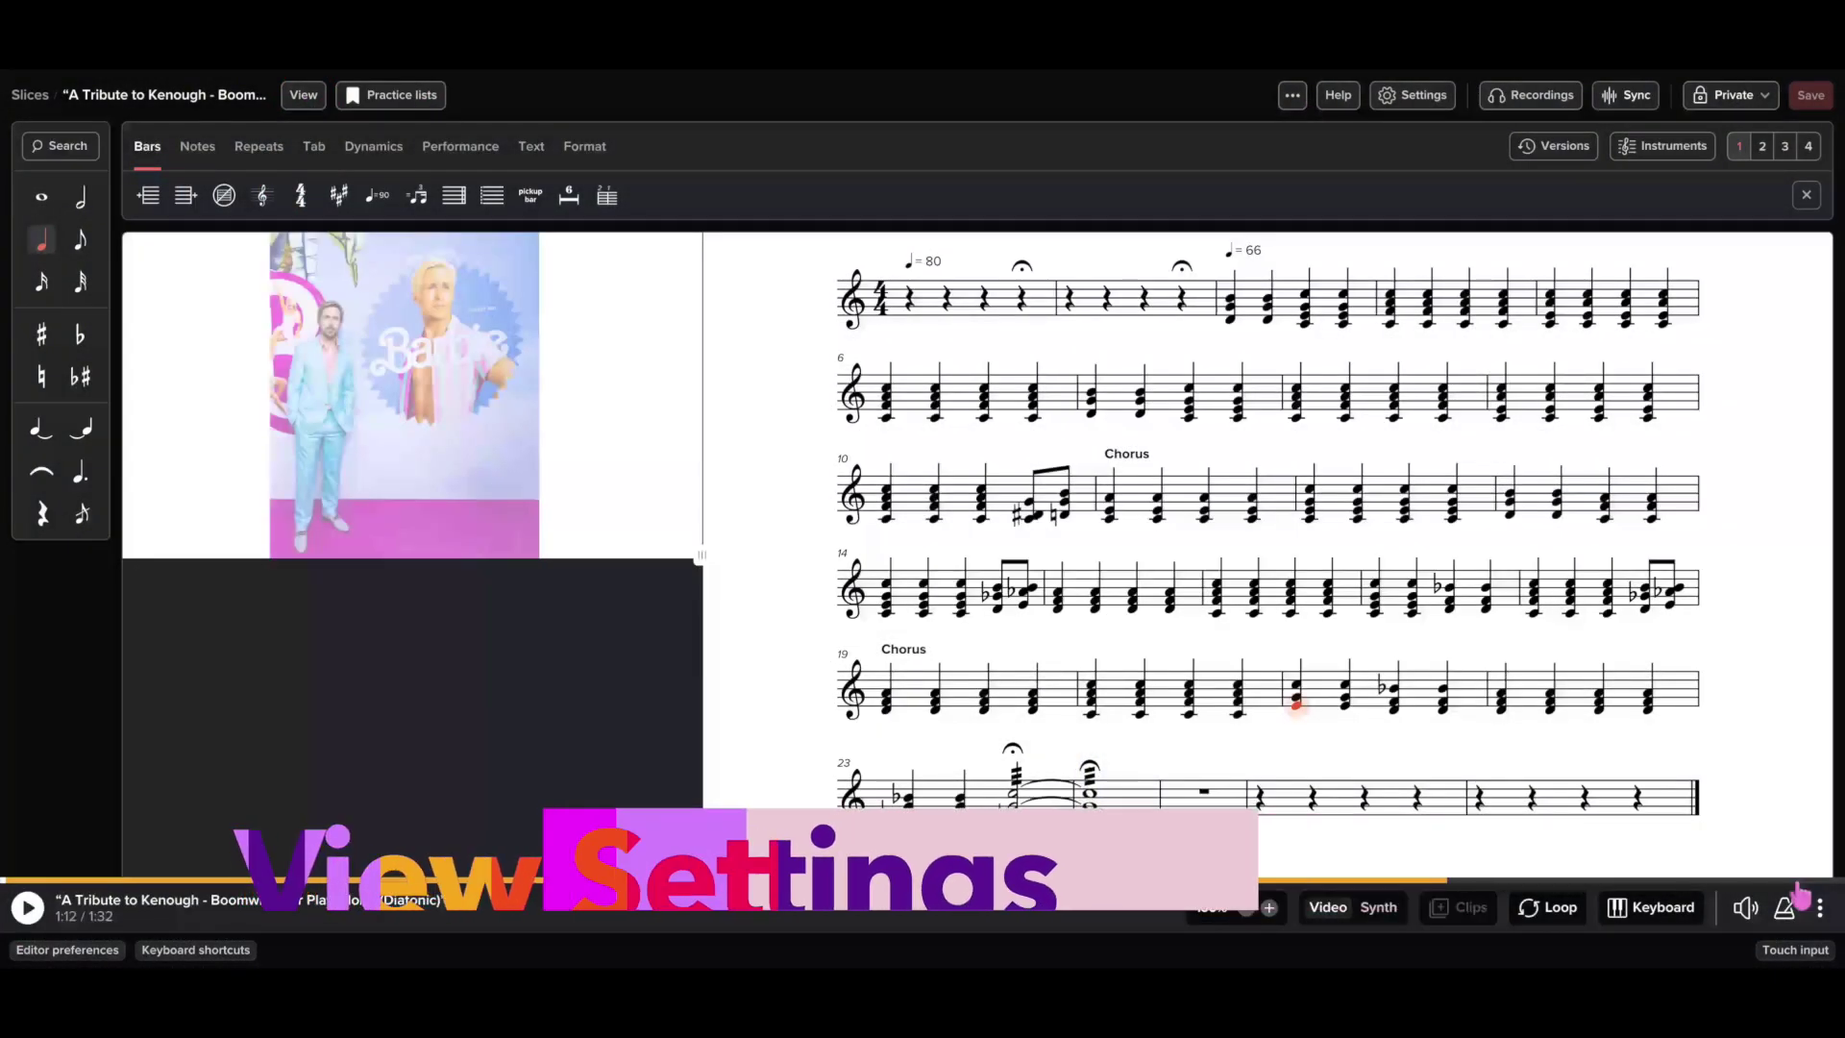
click(1821, 908)
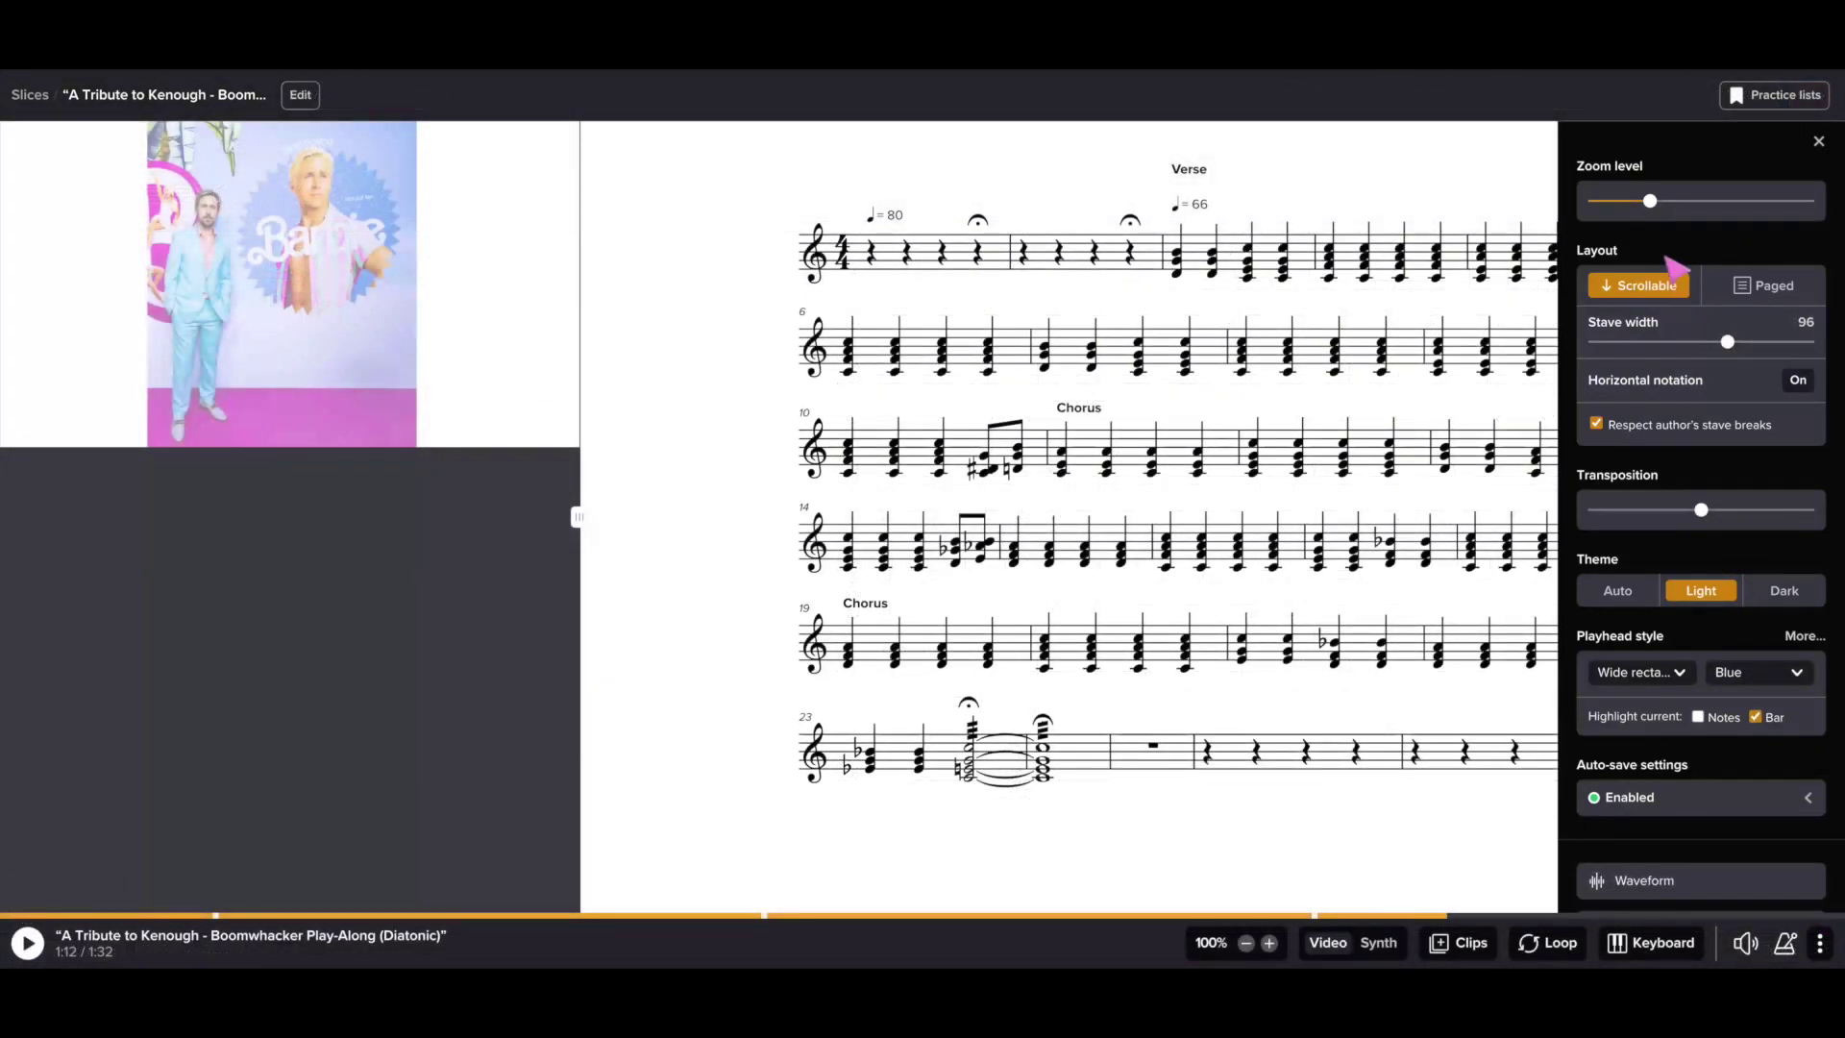
mouse_move(1653, 206)
drag(1651, 203, 1689, 201)
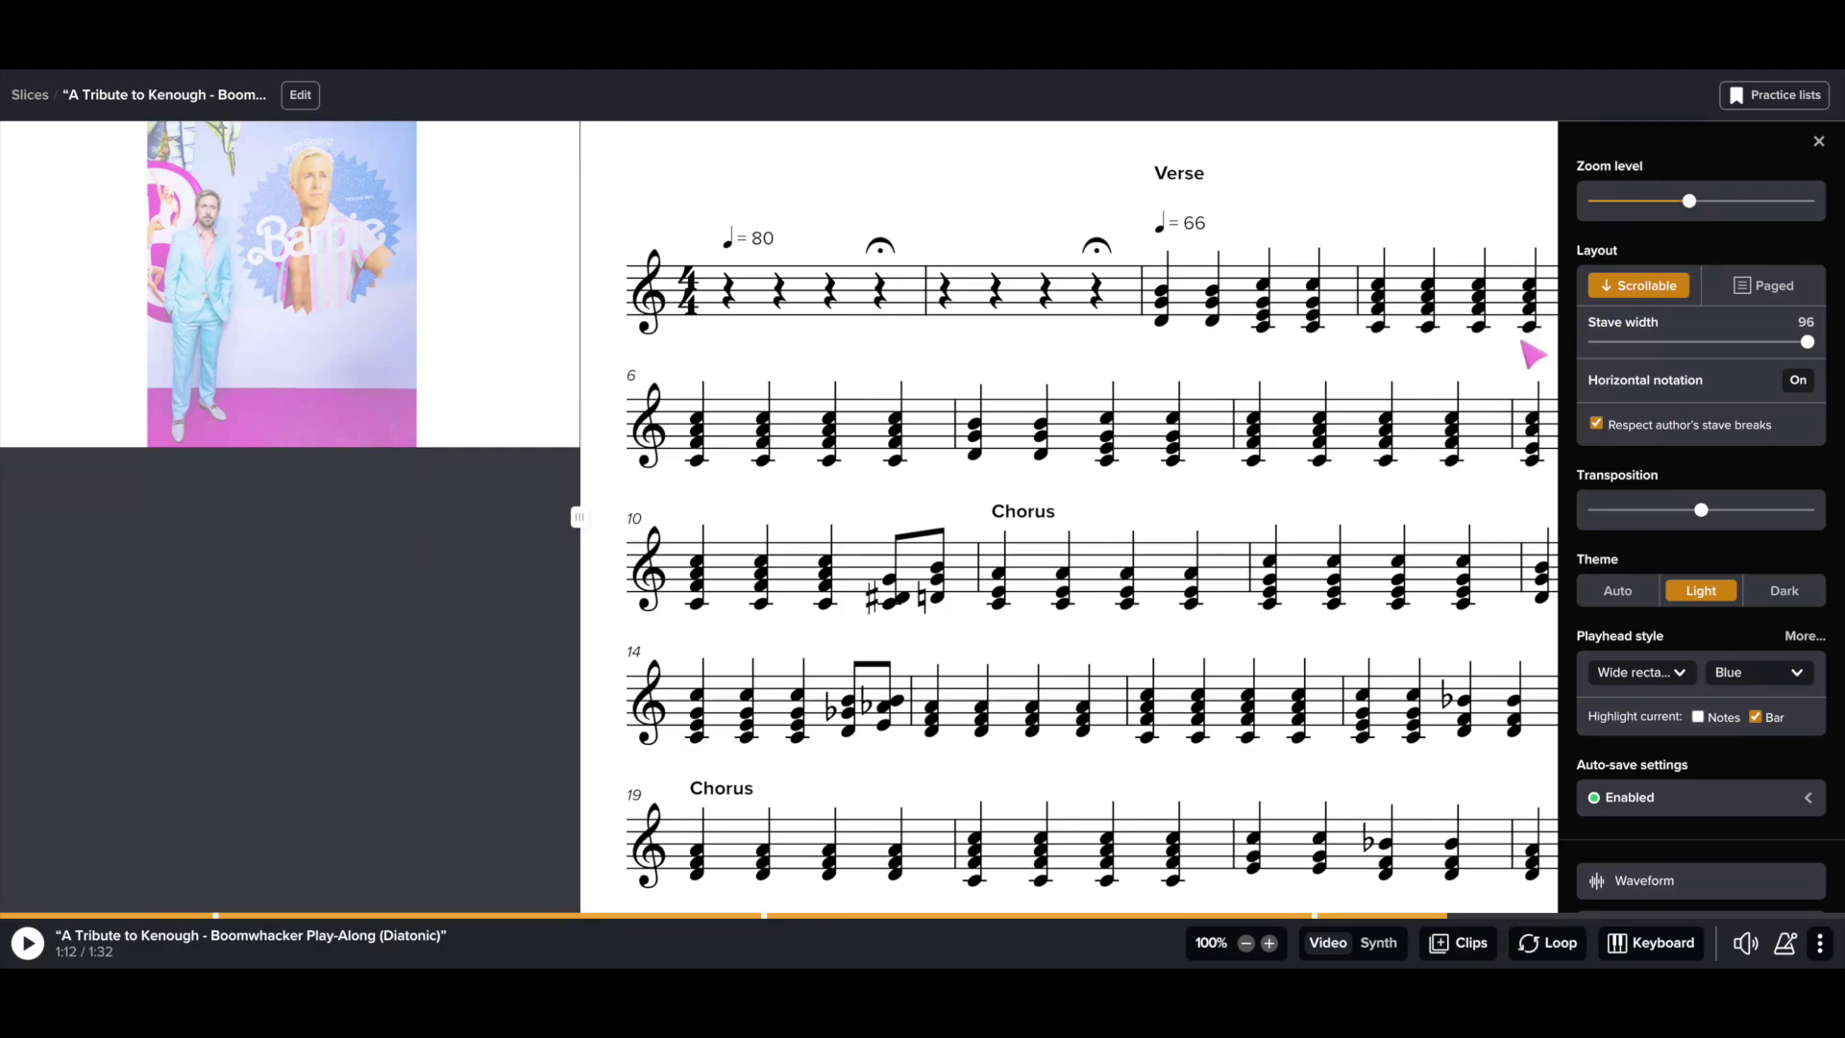
scroll(1450, 413, down, 2)
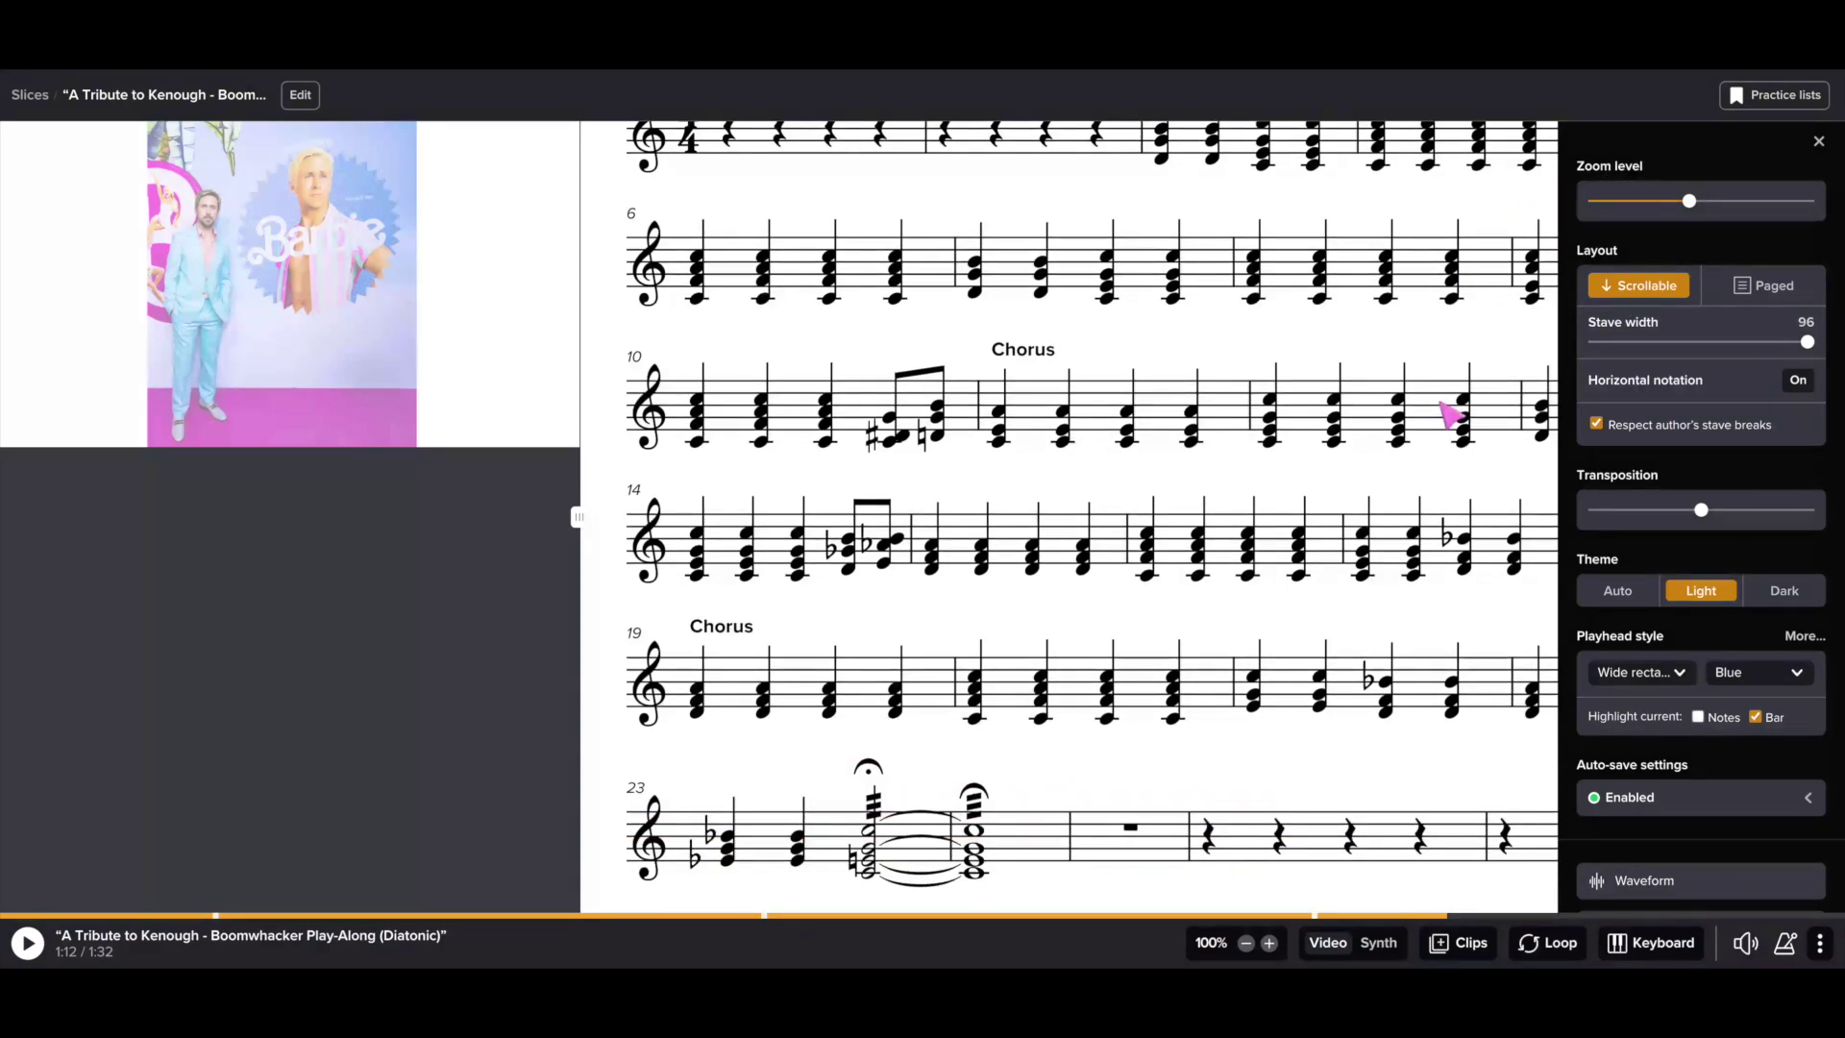
scroll(1449, 414, up, 2)
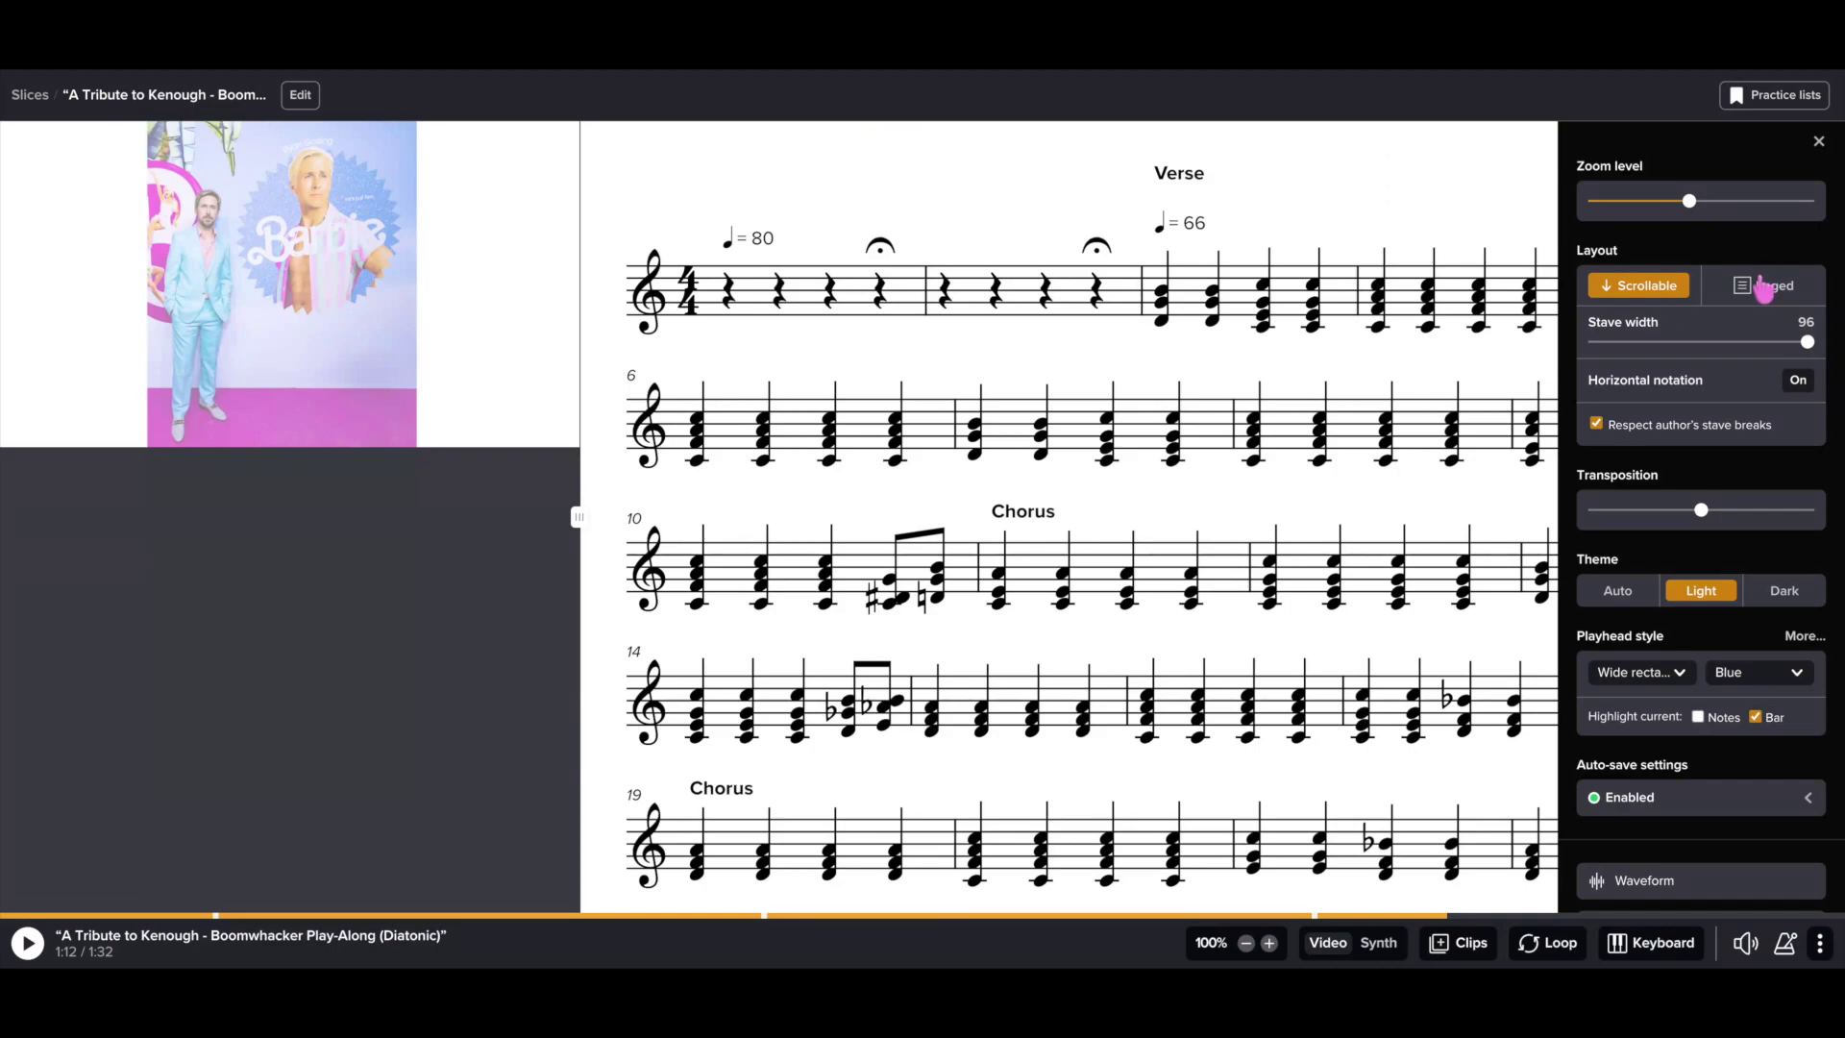
Try the Paged layout for the notation and return to Scrollable
click(1765, 286)
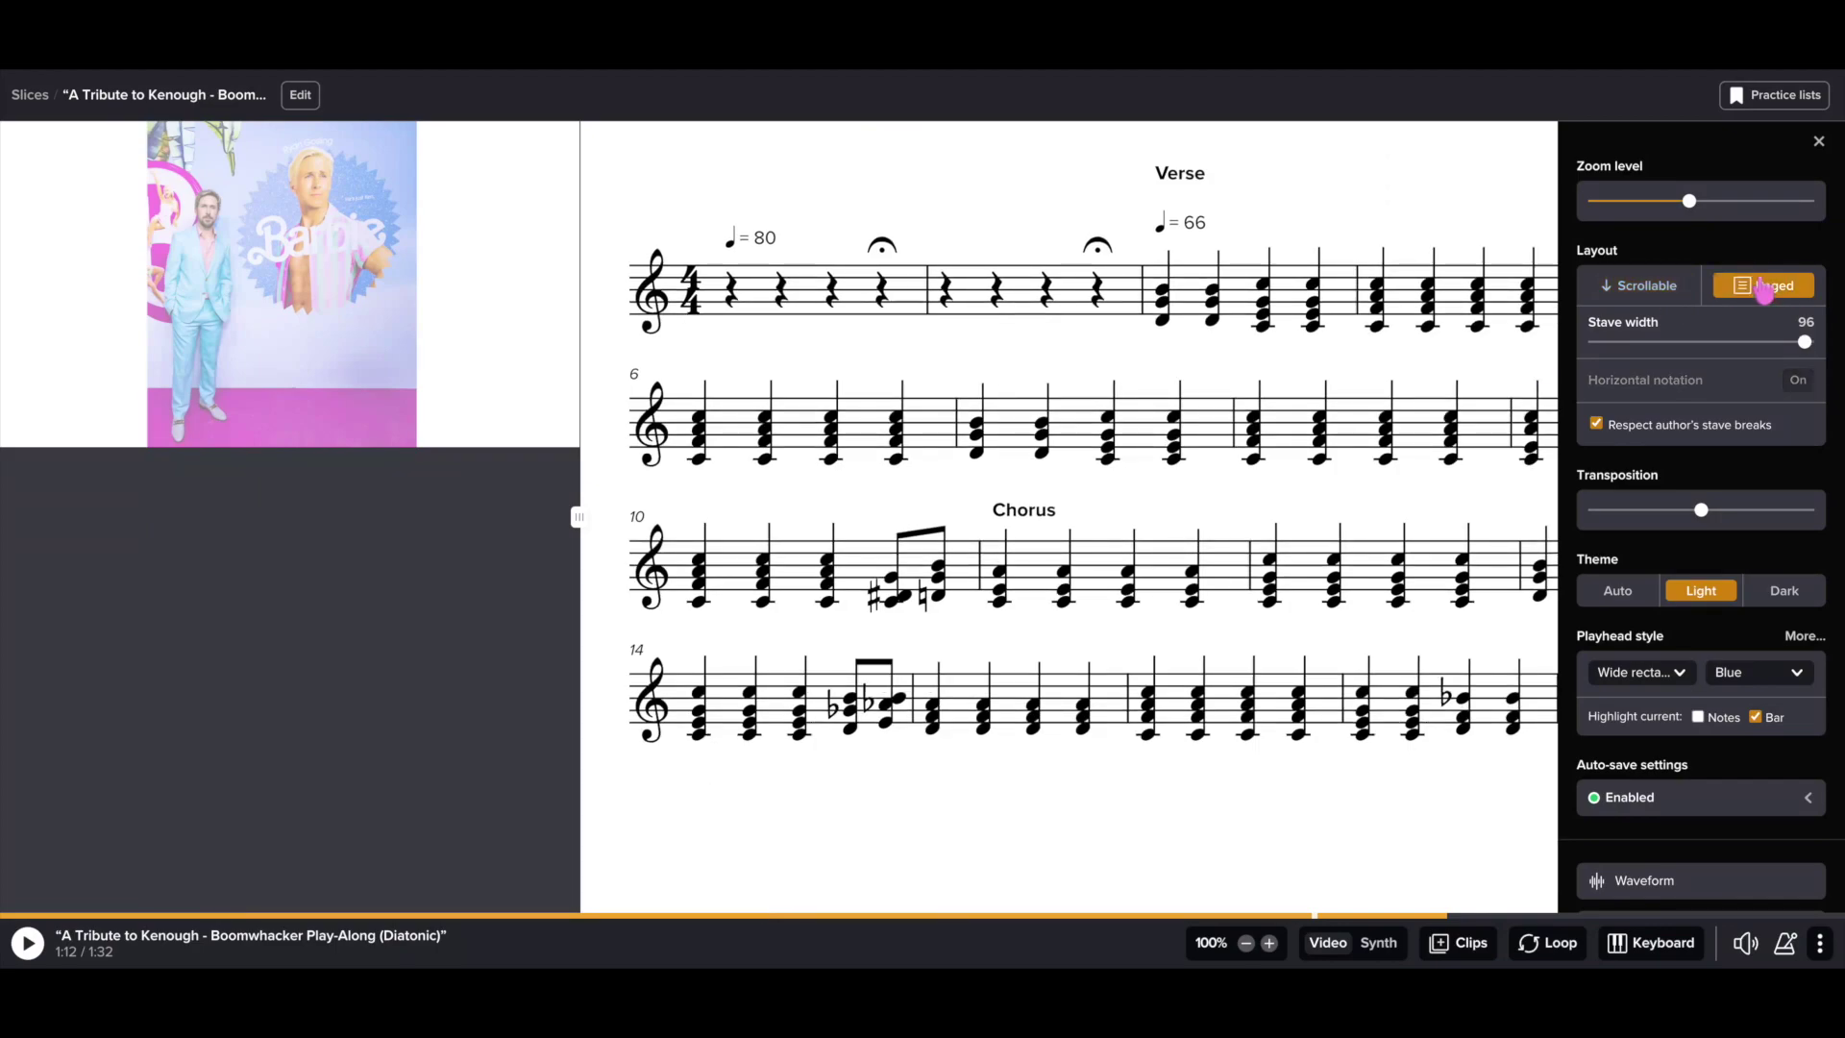
click(1667, 289)
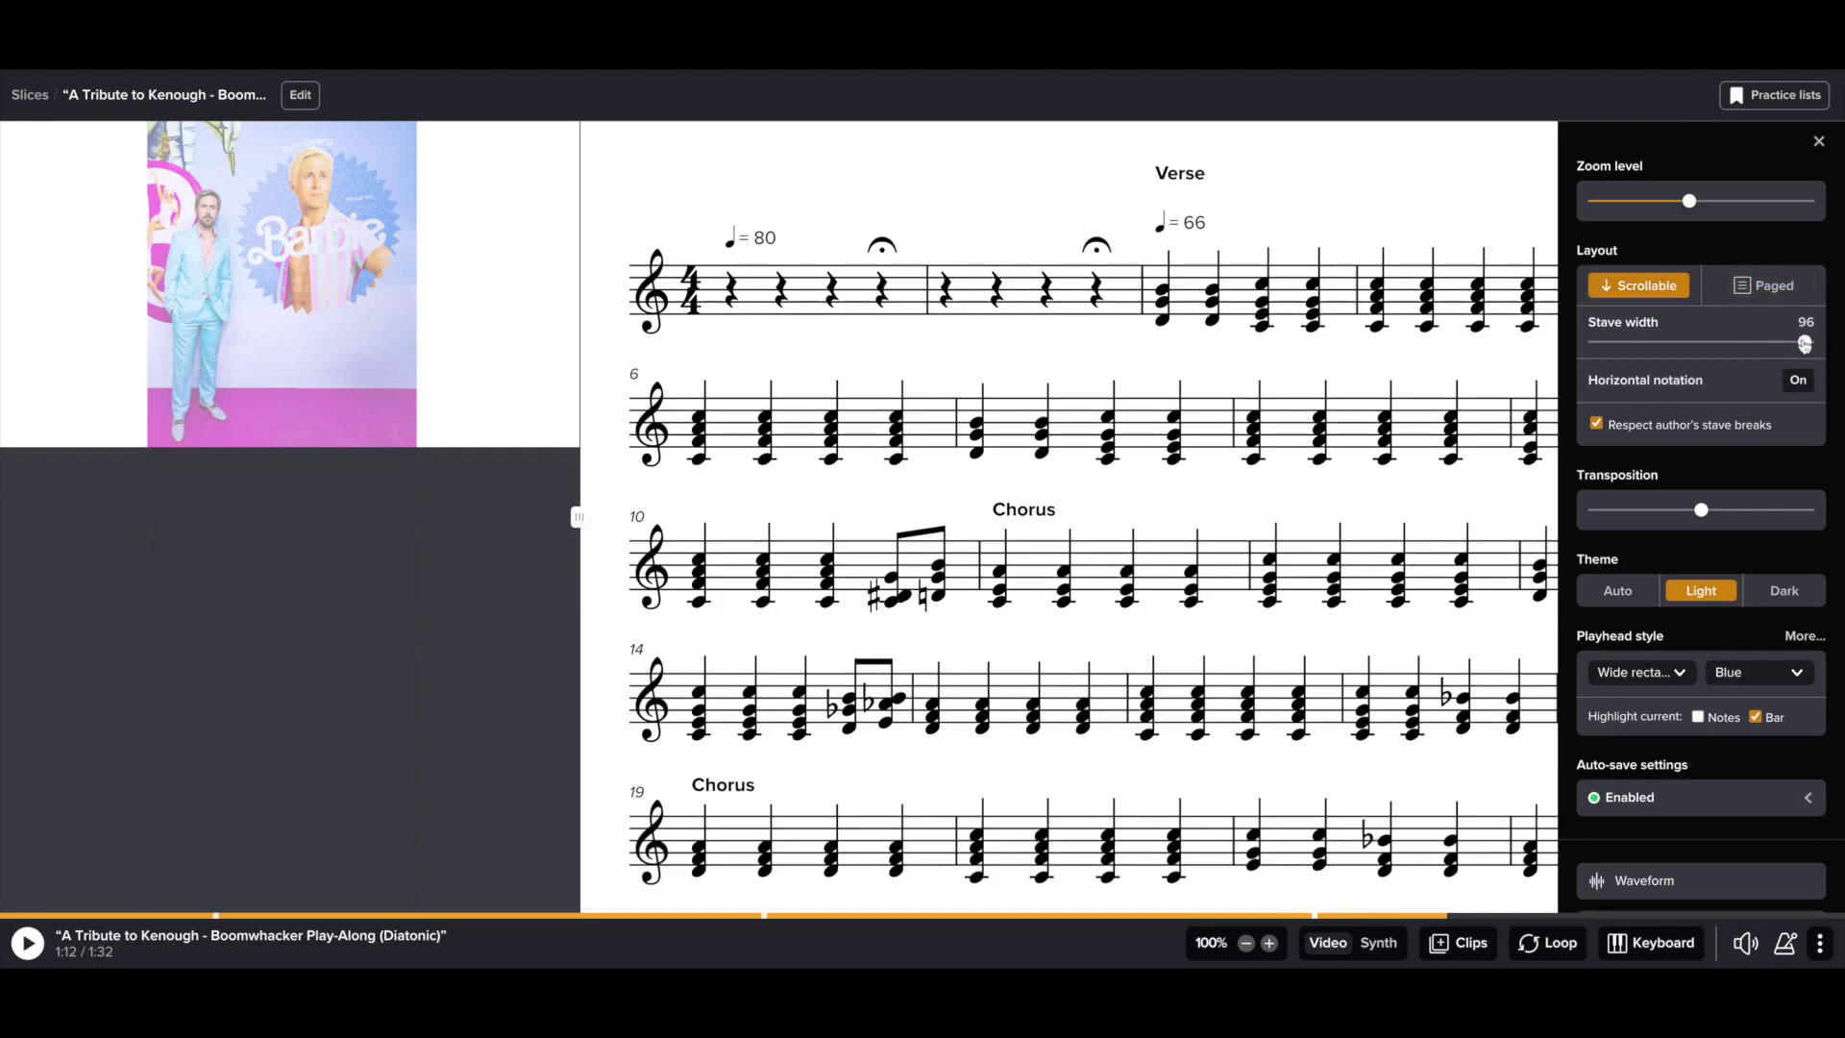
Set the stave width to Fit to screen and turn on horizontal notation
mouse_move(1805, 343)
mouse_down()
mouse_move(1758, 343)
mouse_move(1808, 344)
mouse_up()
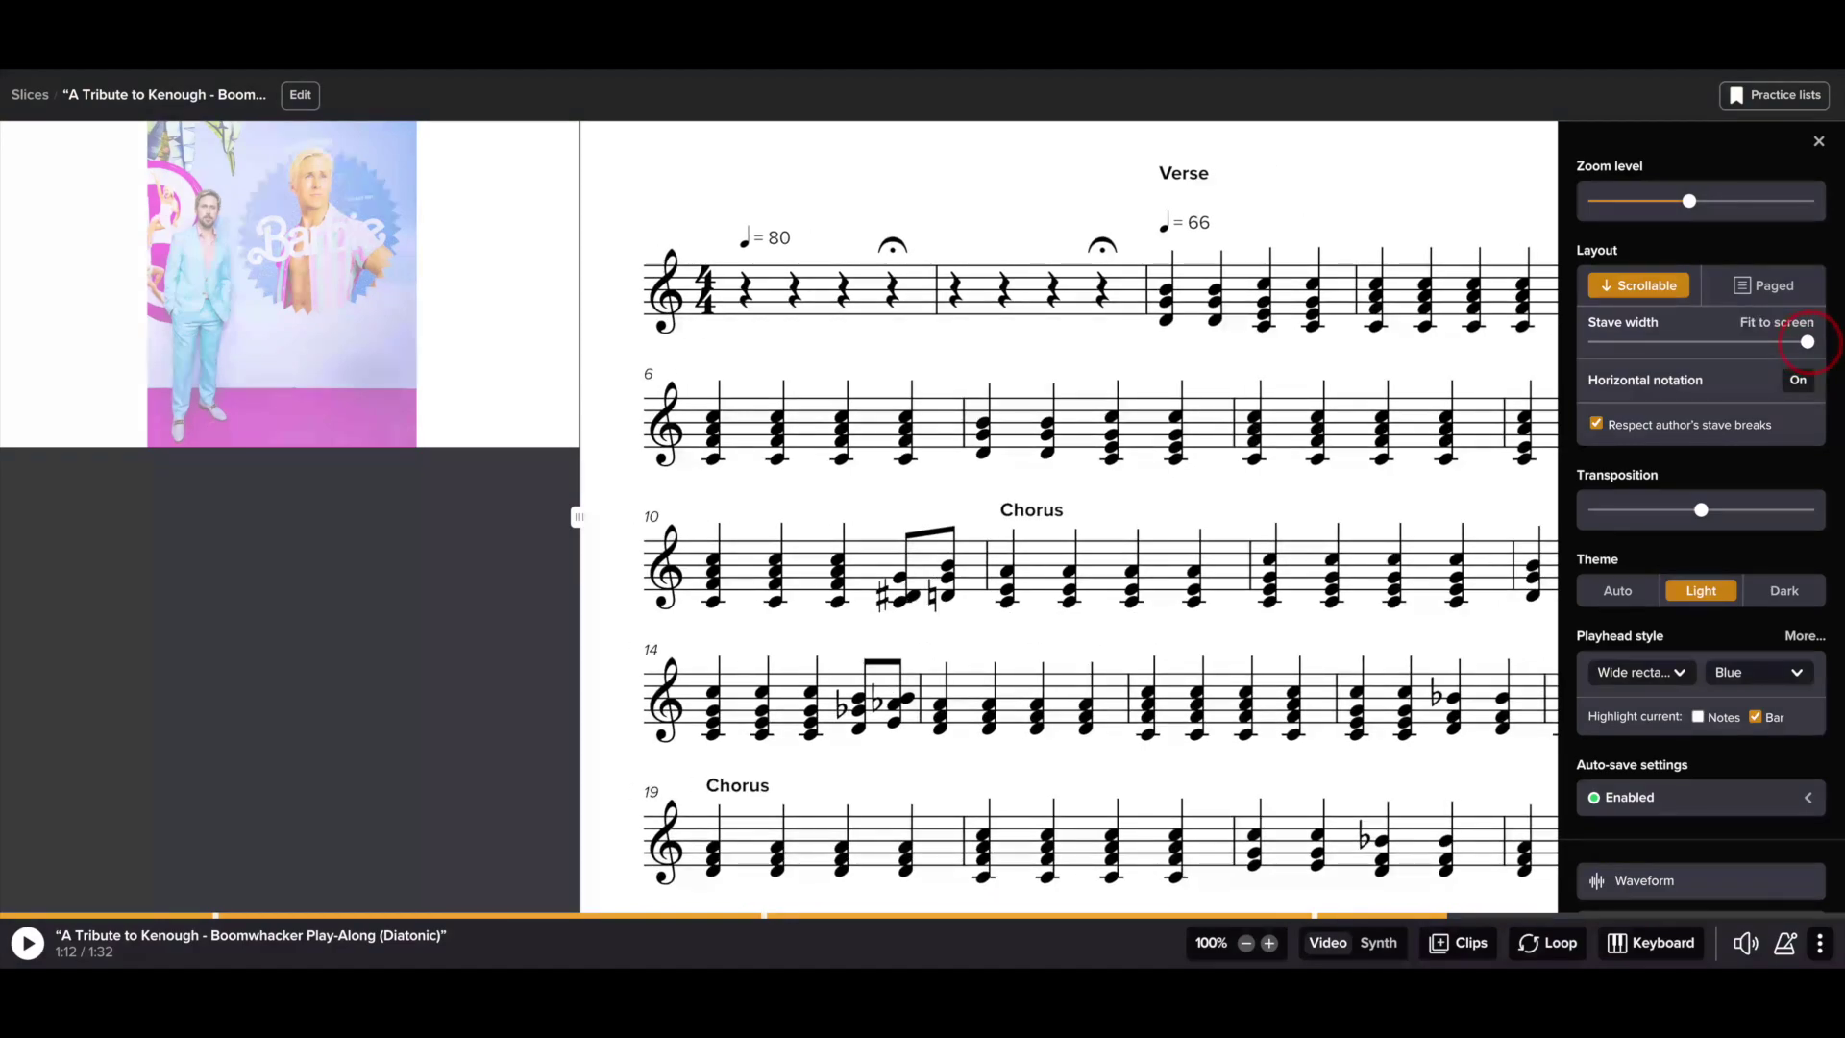
click(1805, 381)
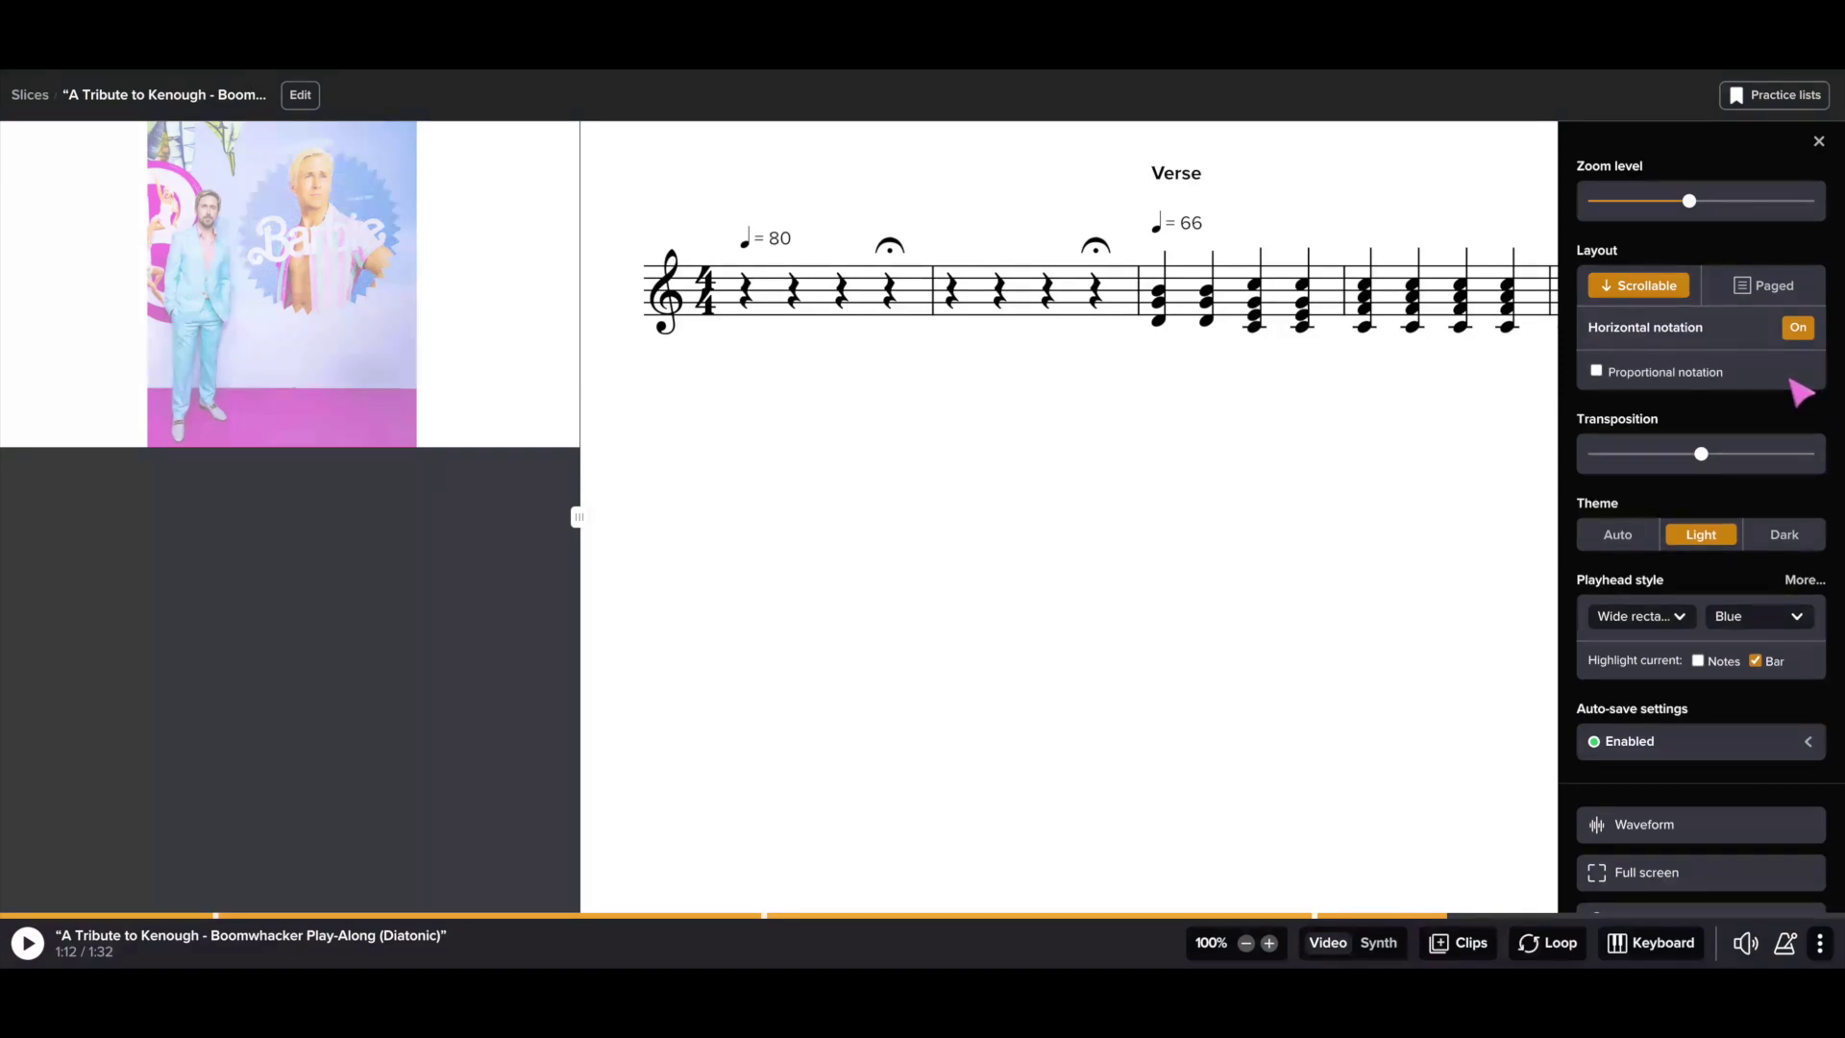
Try proportional notation on the horizontal stave and switch it off again
click(1597, 372)
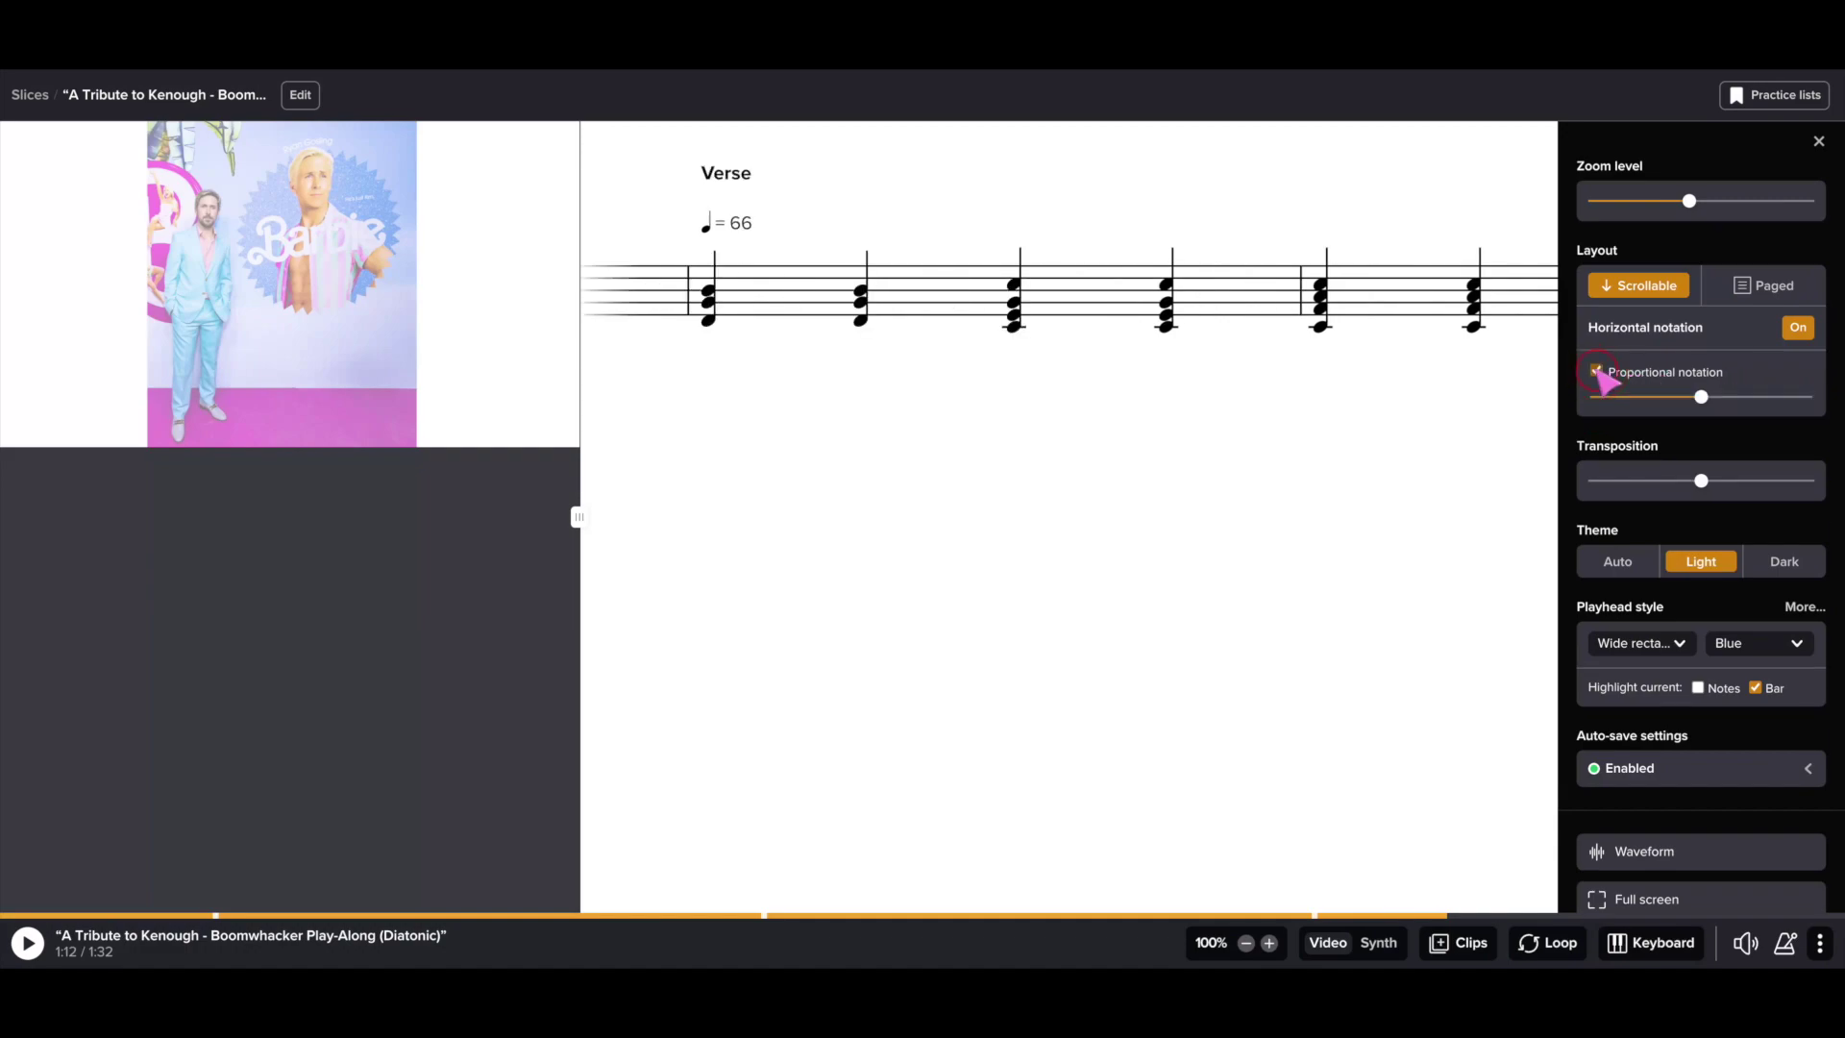
click(1597, 372)
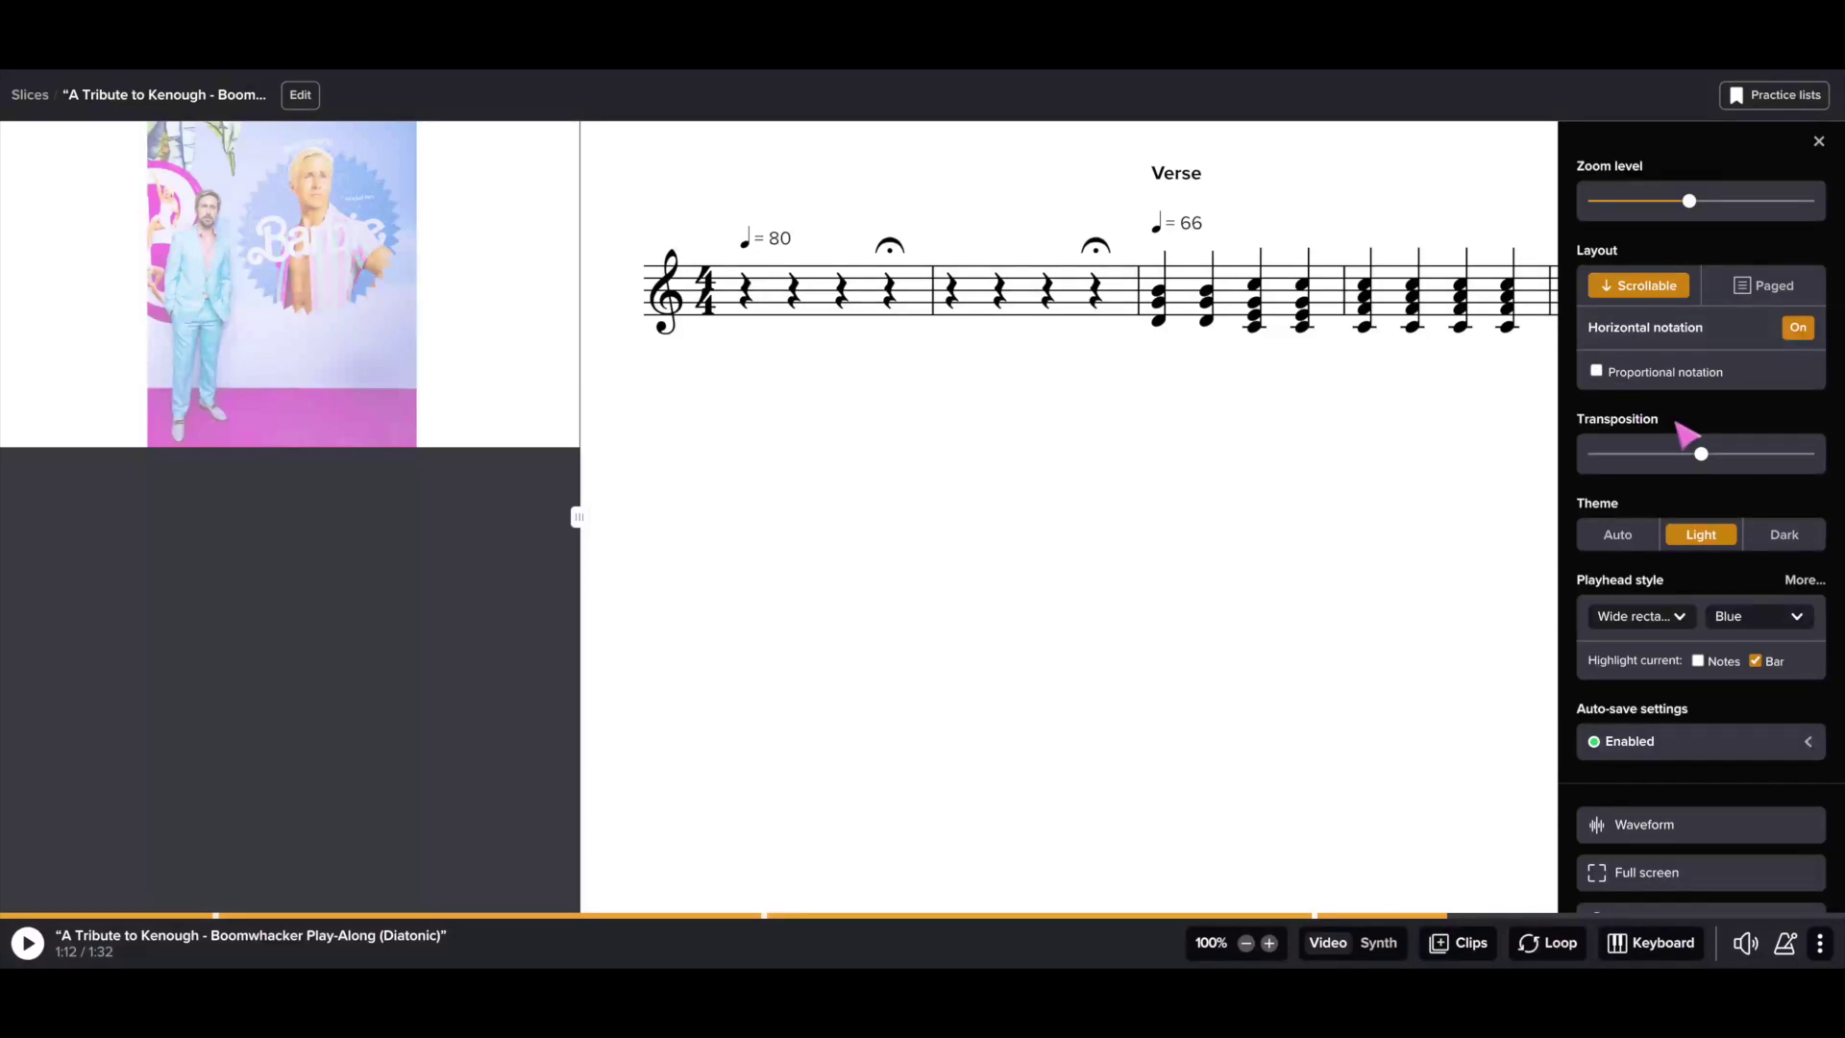
Place the video above the notation and enlarge the video area by lowering the divider
mouse_move(1702, 458)
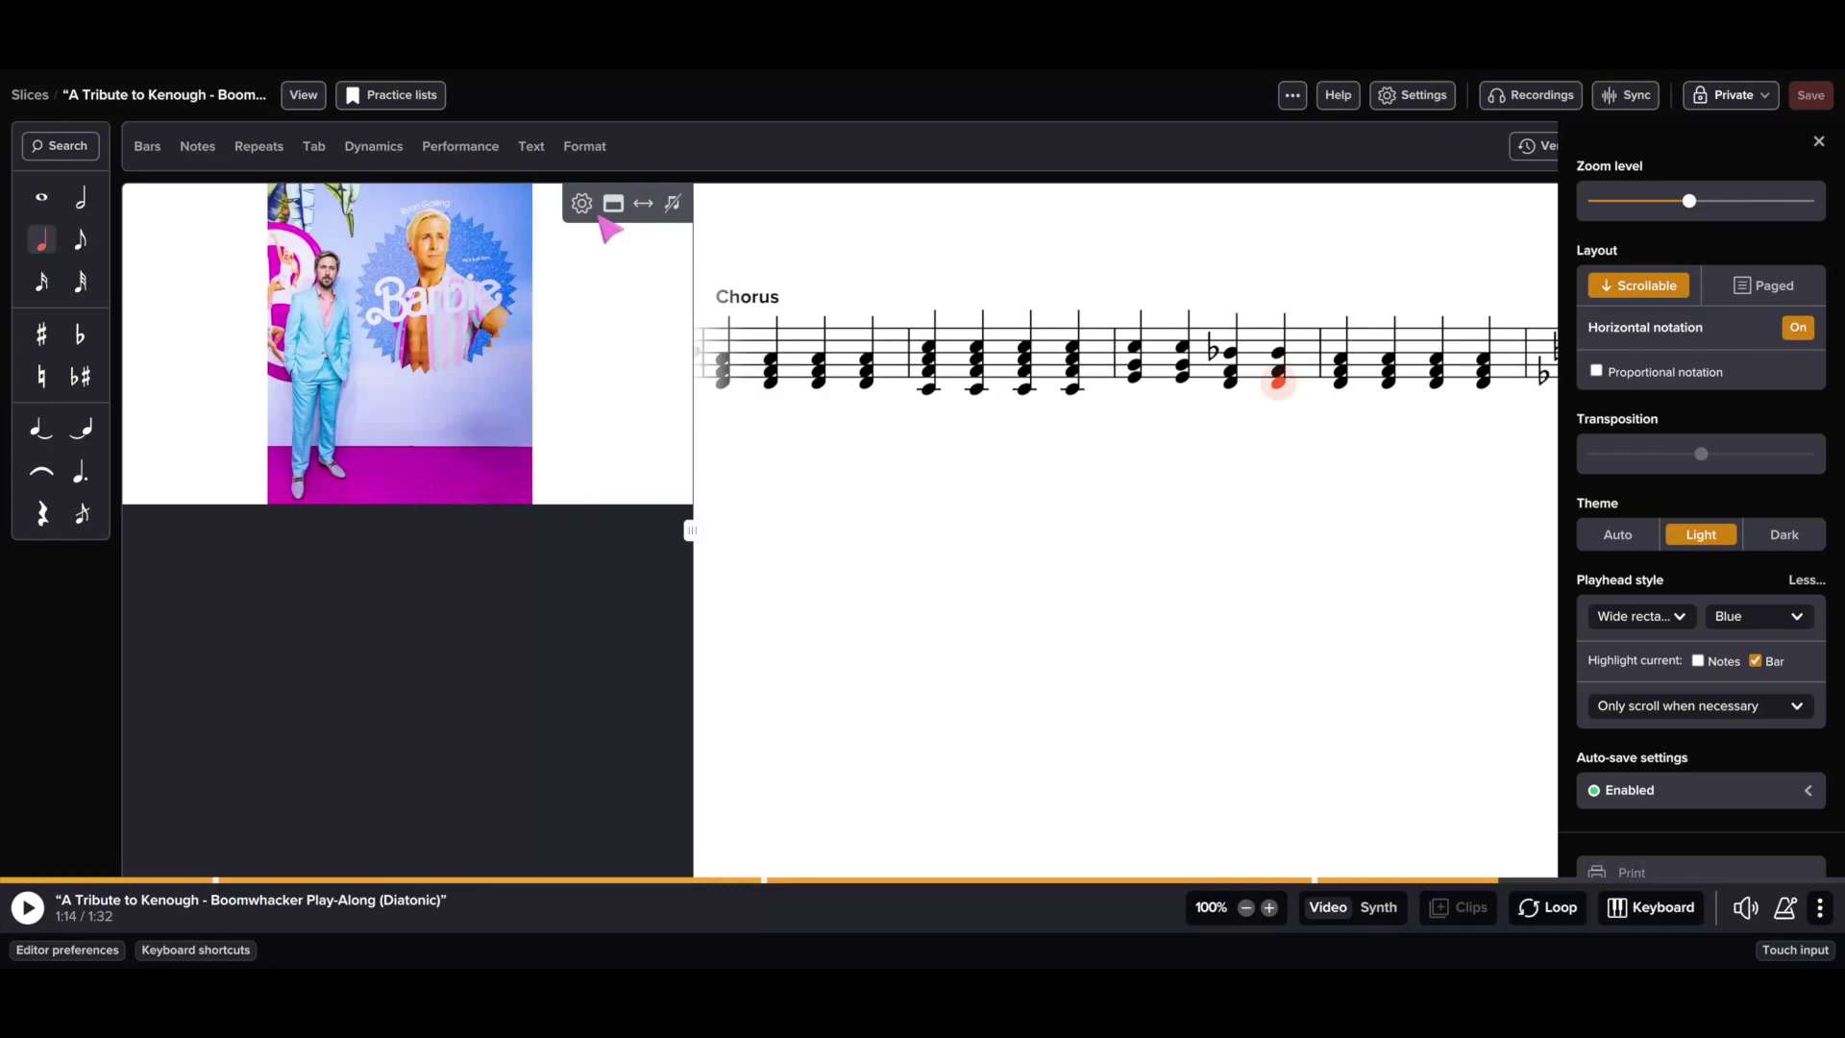
click(604, 220)
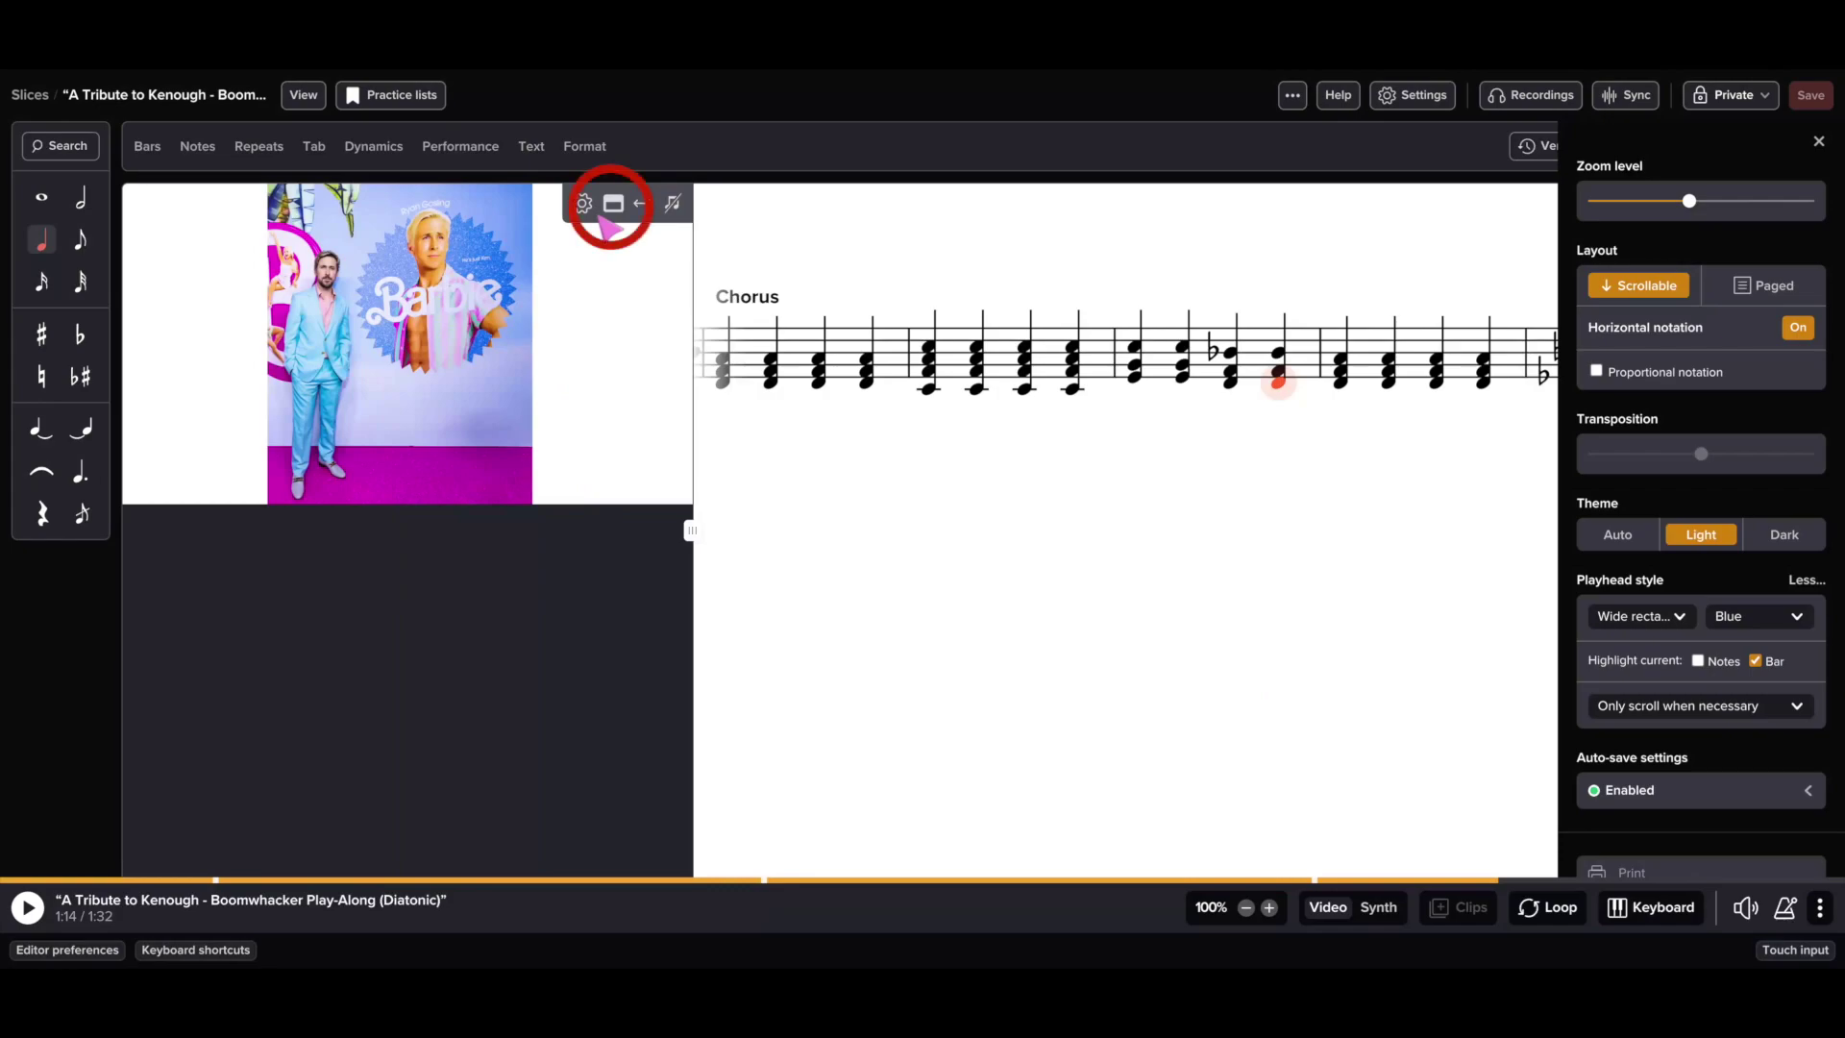
click(614, 203)
drag(990, 399, 992, 623)
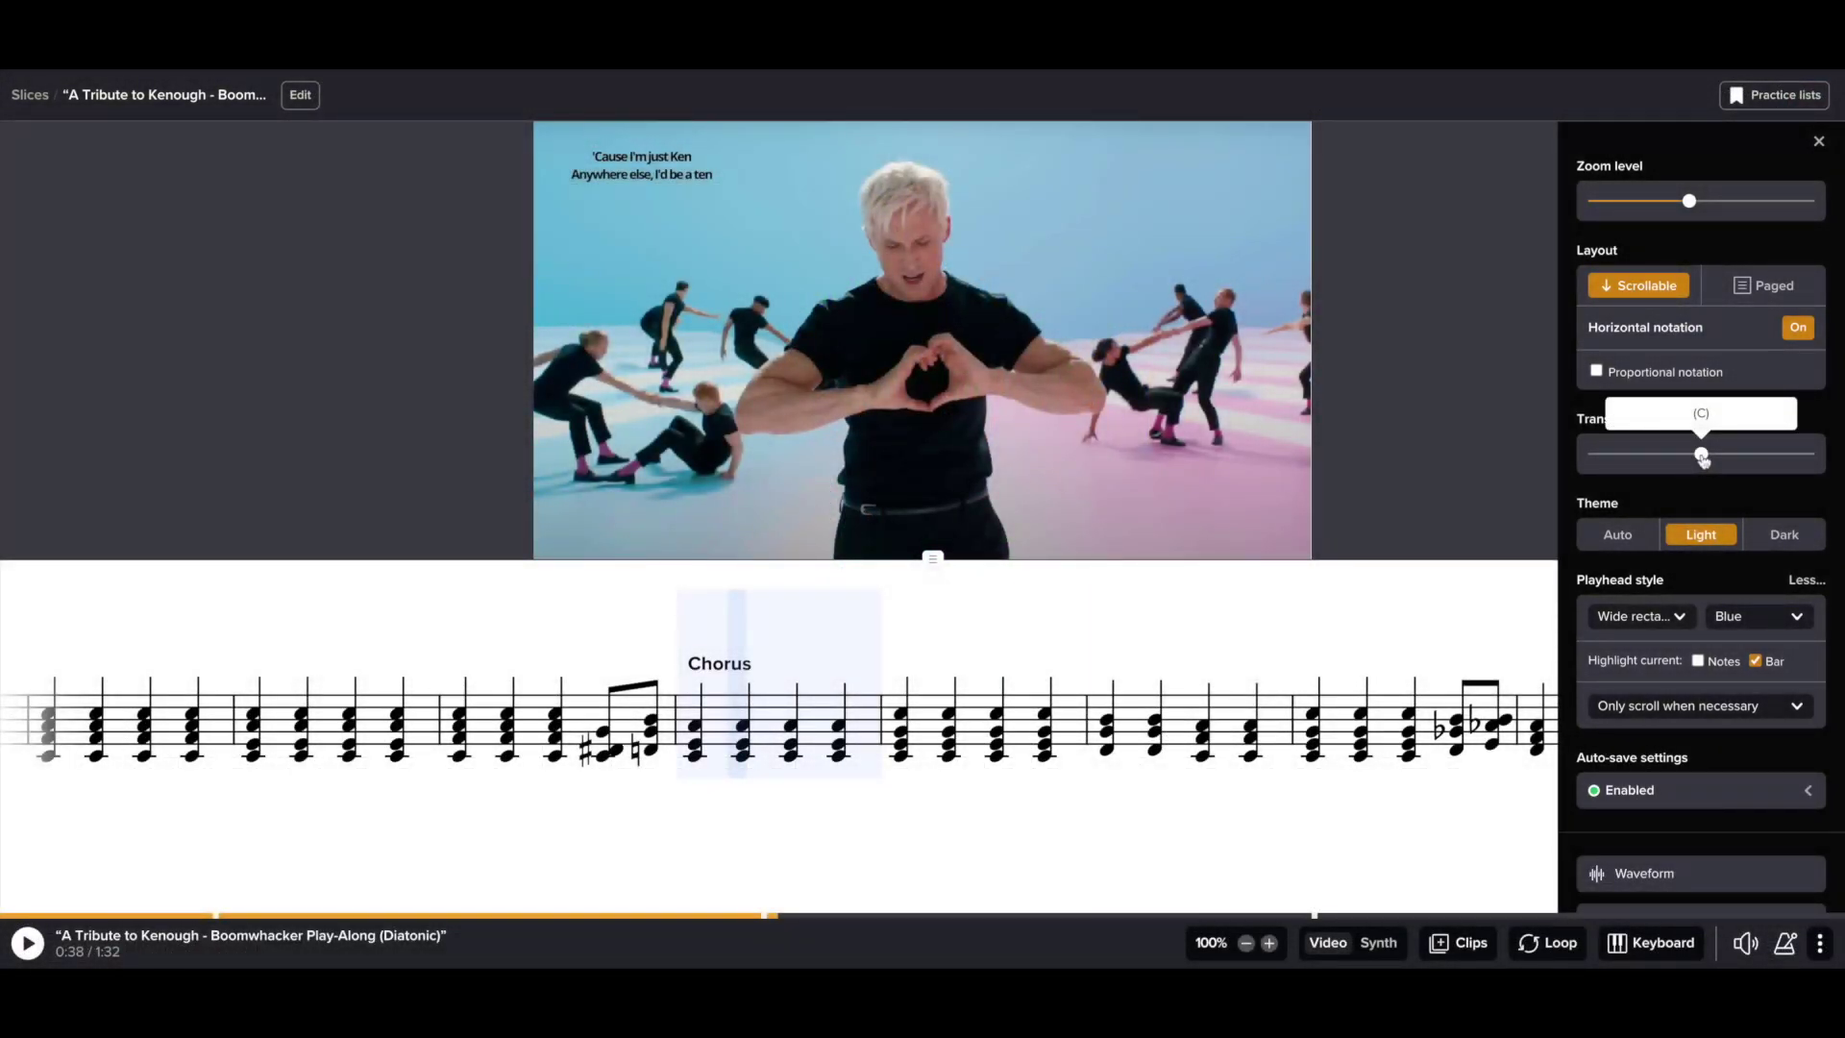
Try transposing the notation to -2 (Bb) and change the transposition to -1 (B)
click(1702, 457)
key(Left)
key(Left)
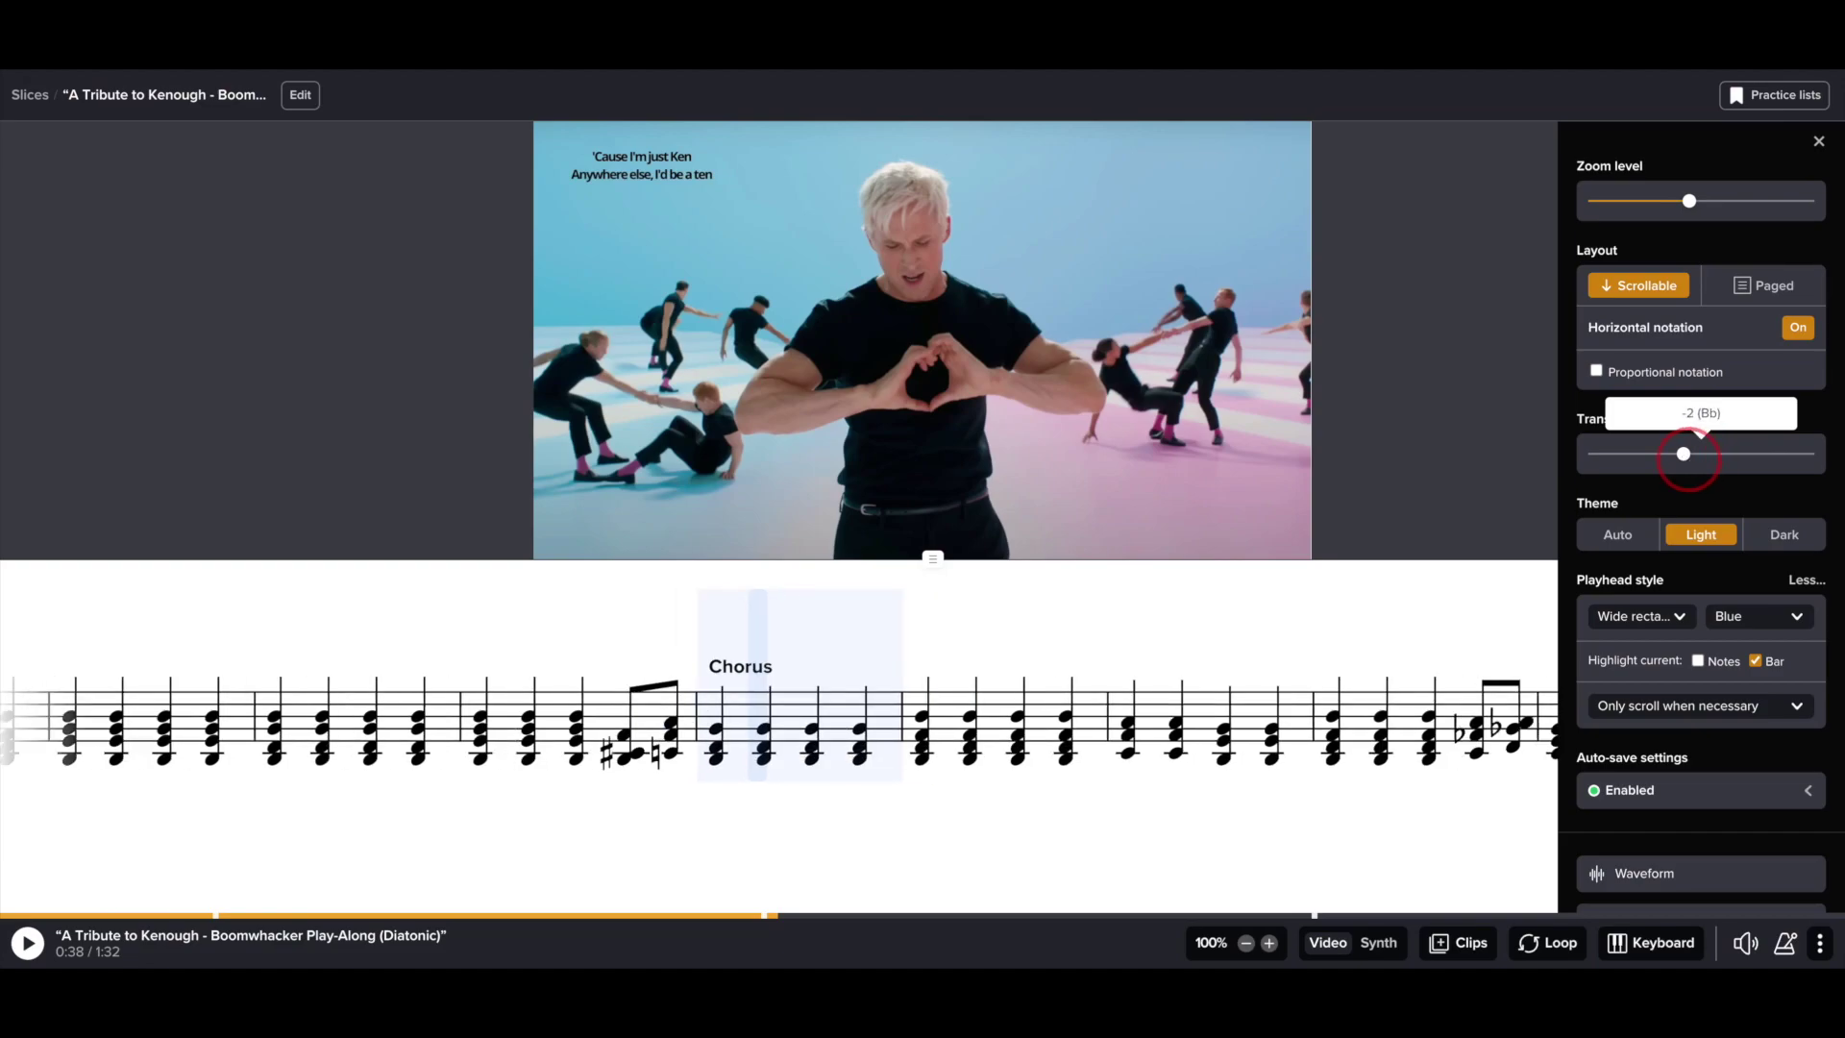
key(Right)
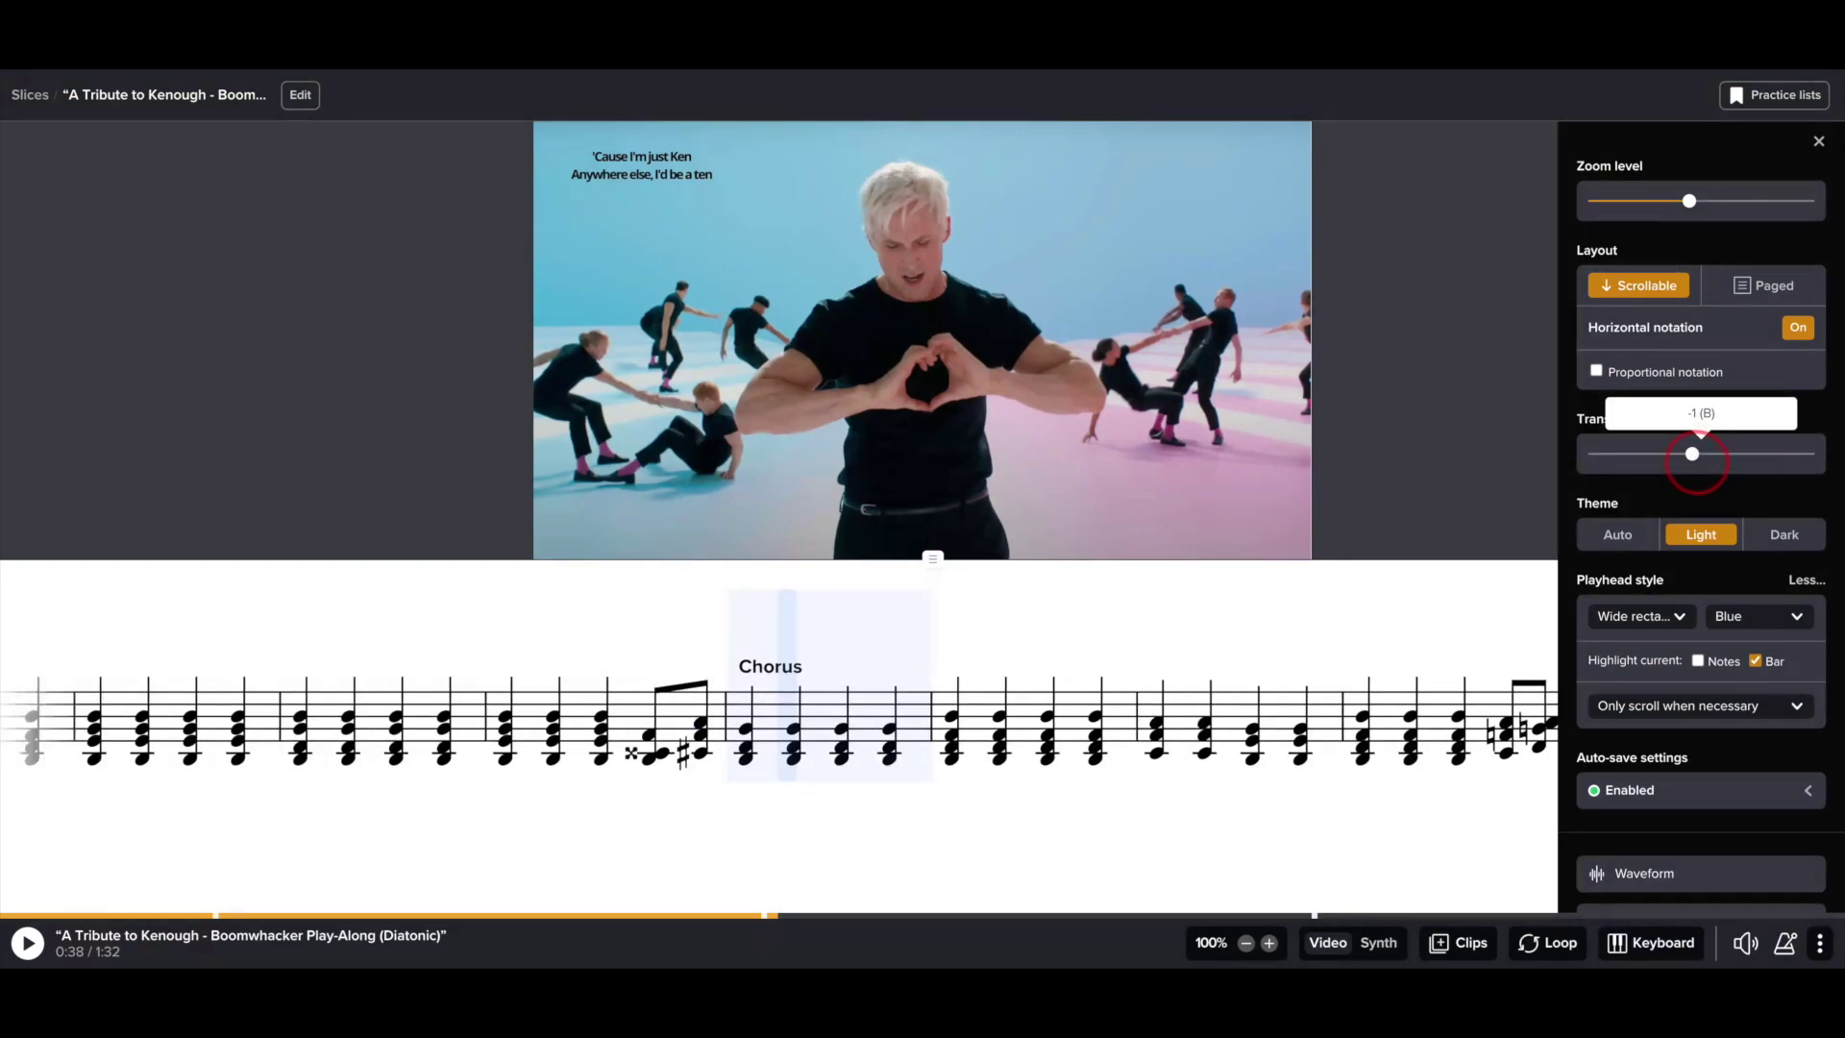
Try transposing the notation to +1 (Db) and return the transposition to C
key(Right)
key(Right)
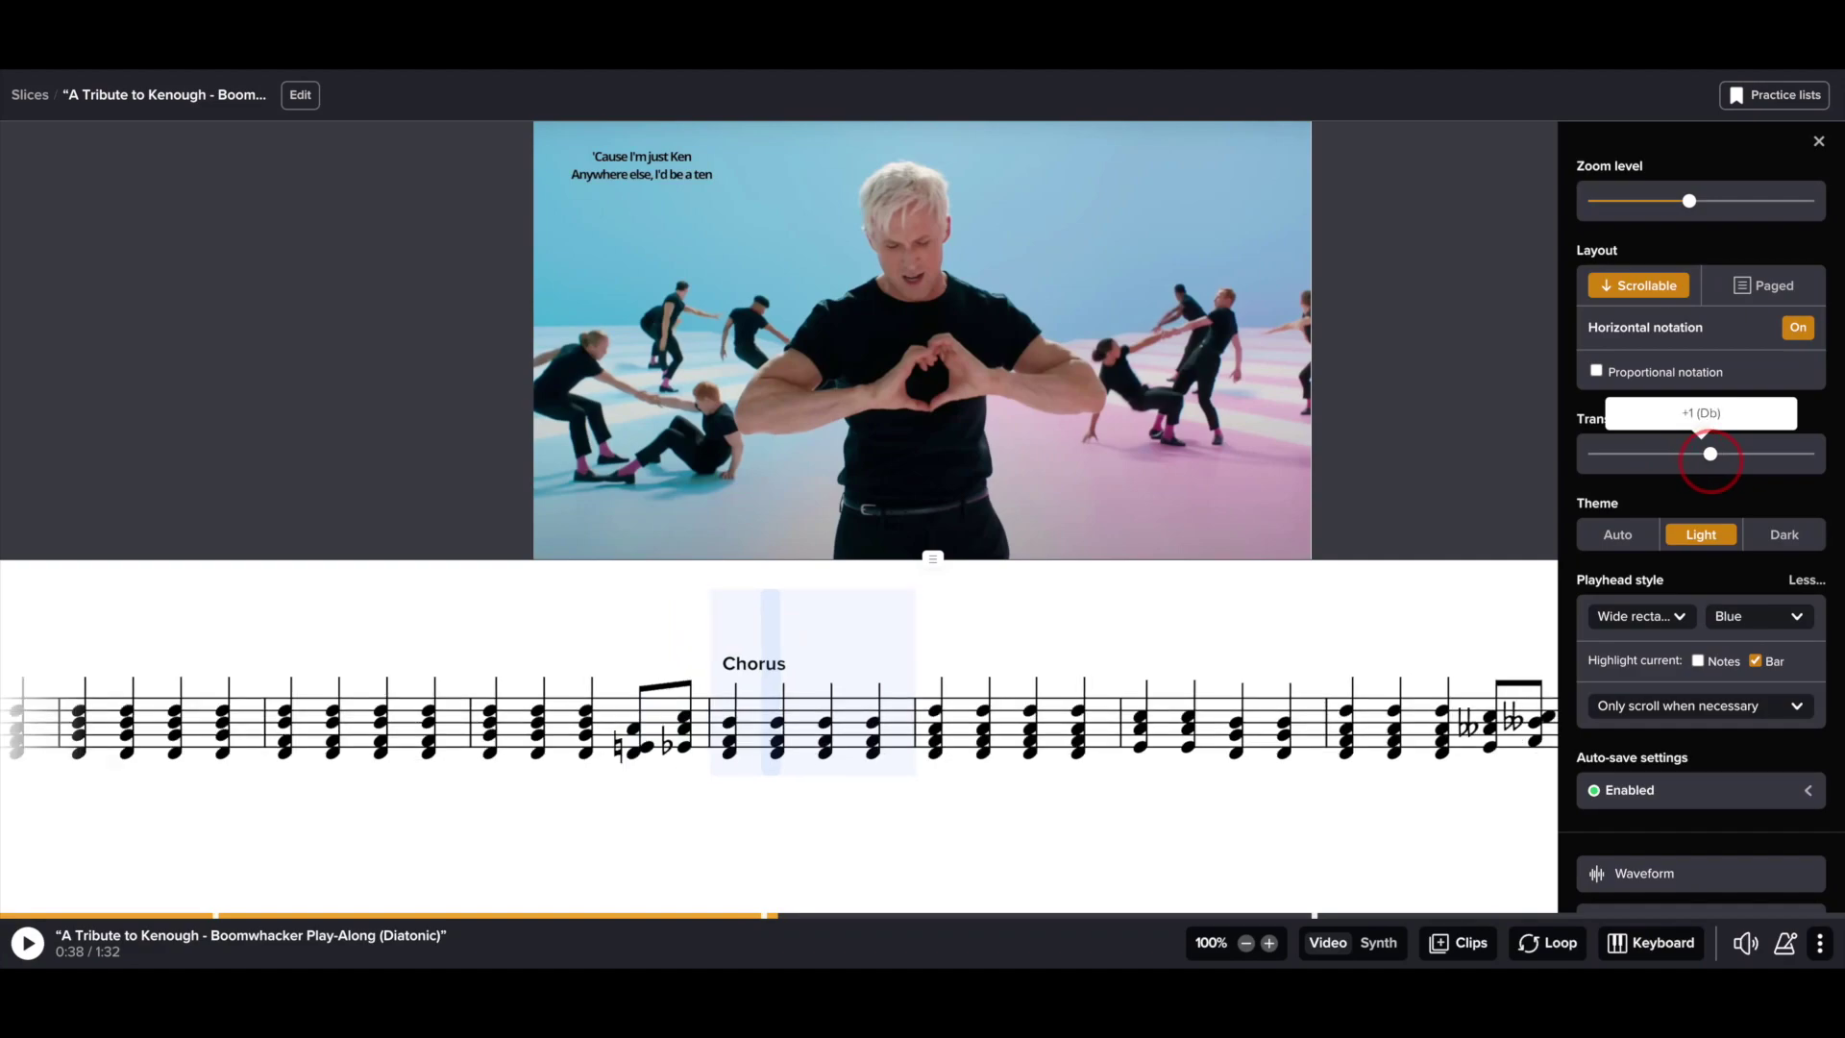
key(Left)
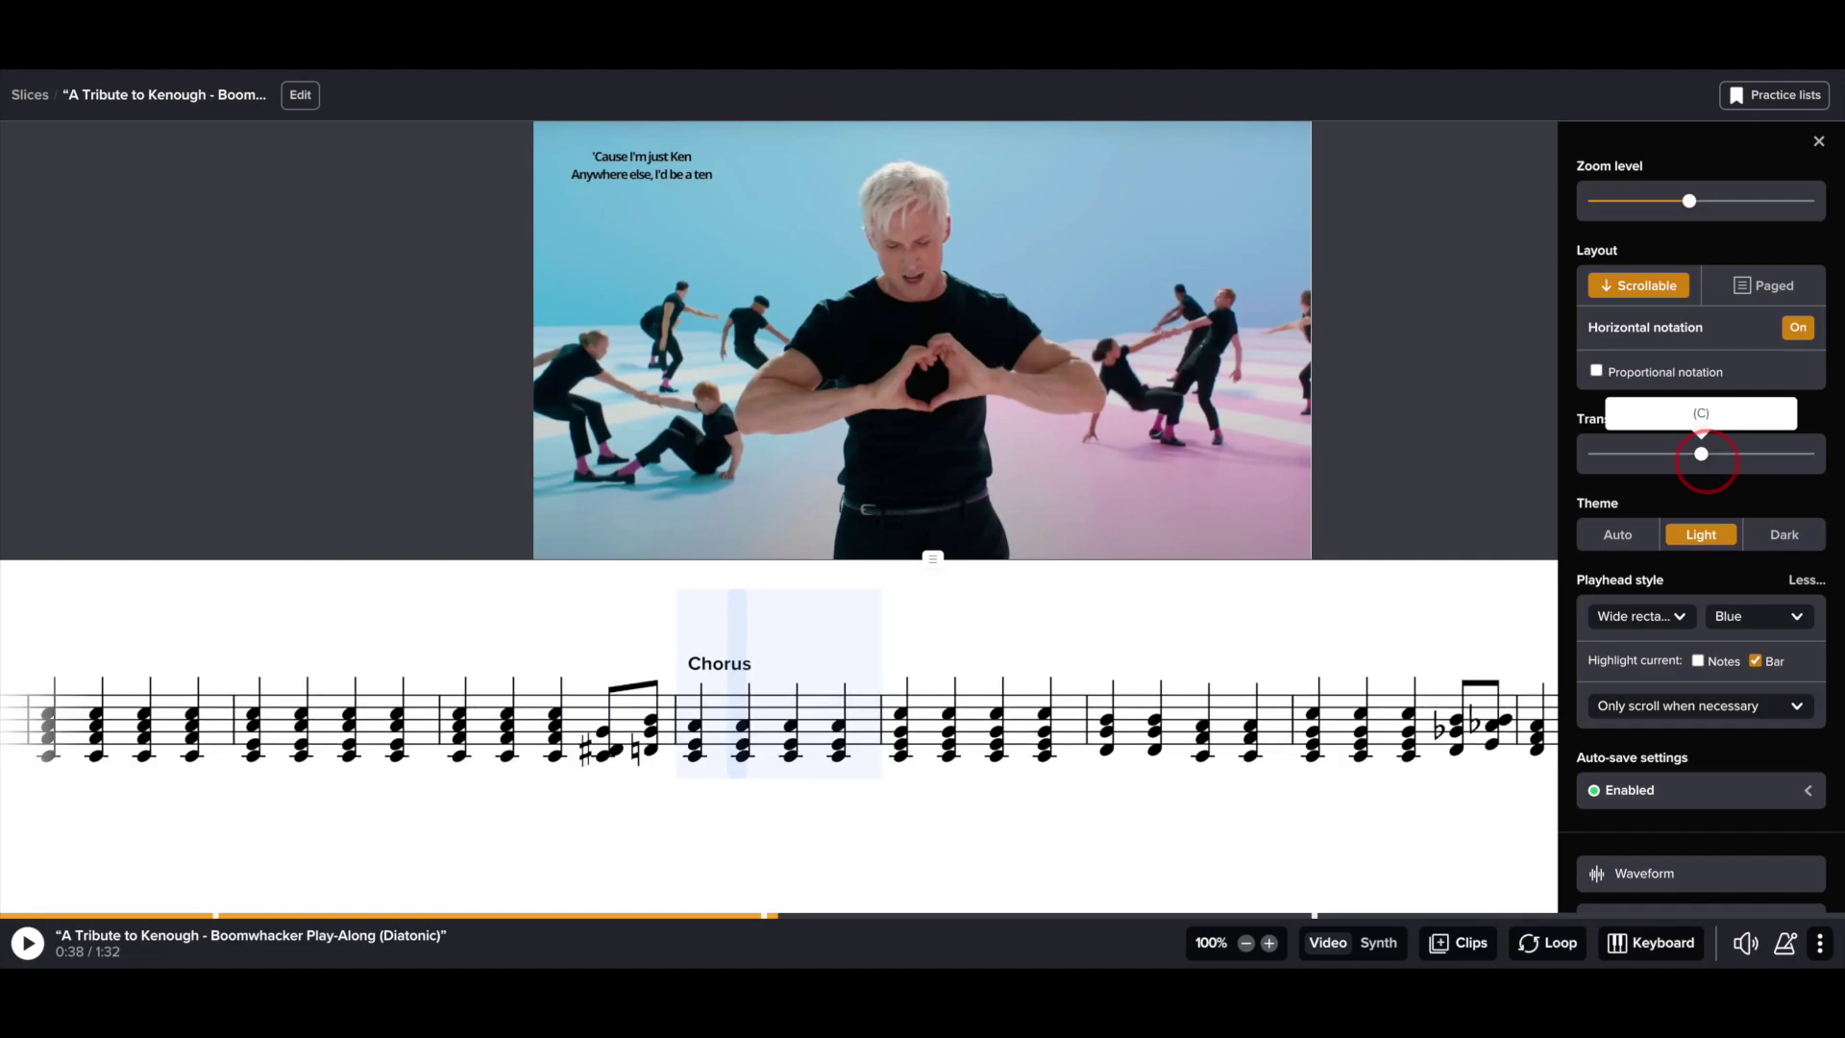
Try the Auto, Light and Dark themes on the notation
click(1624, 539)
click(1692, 536)
click(1773, 537)
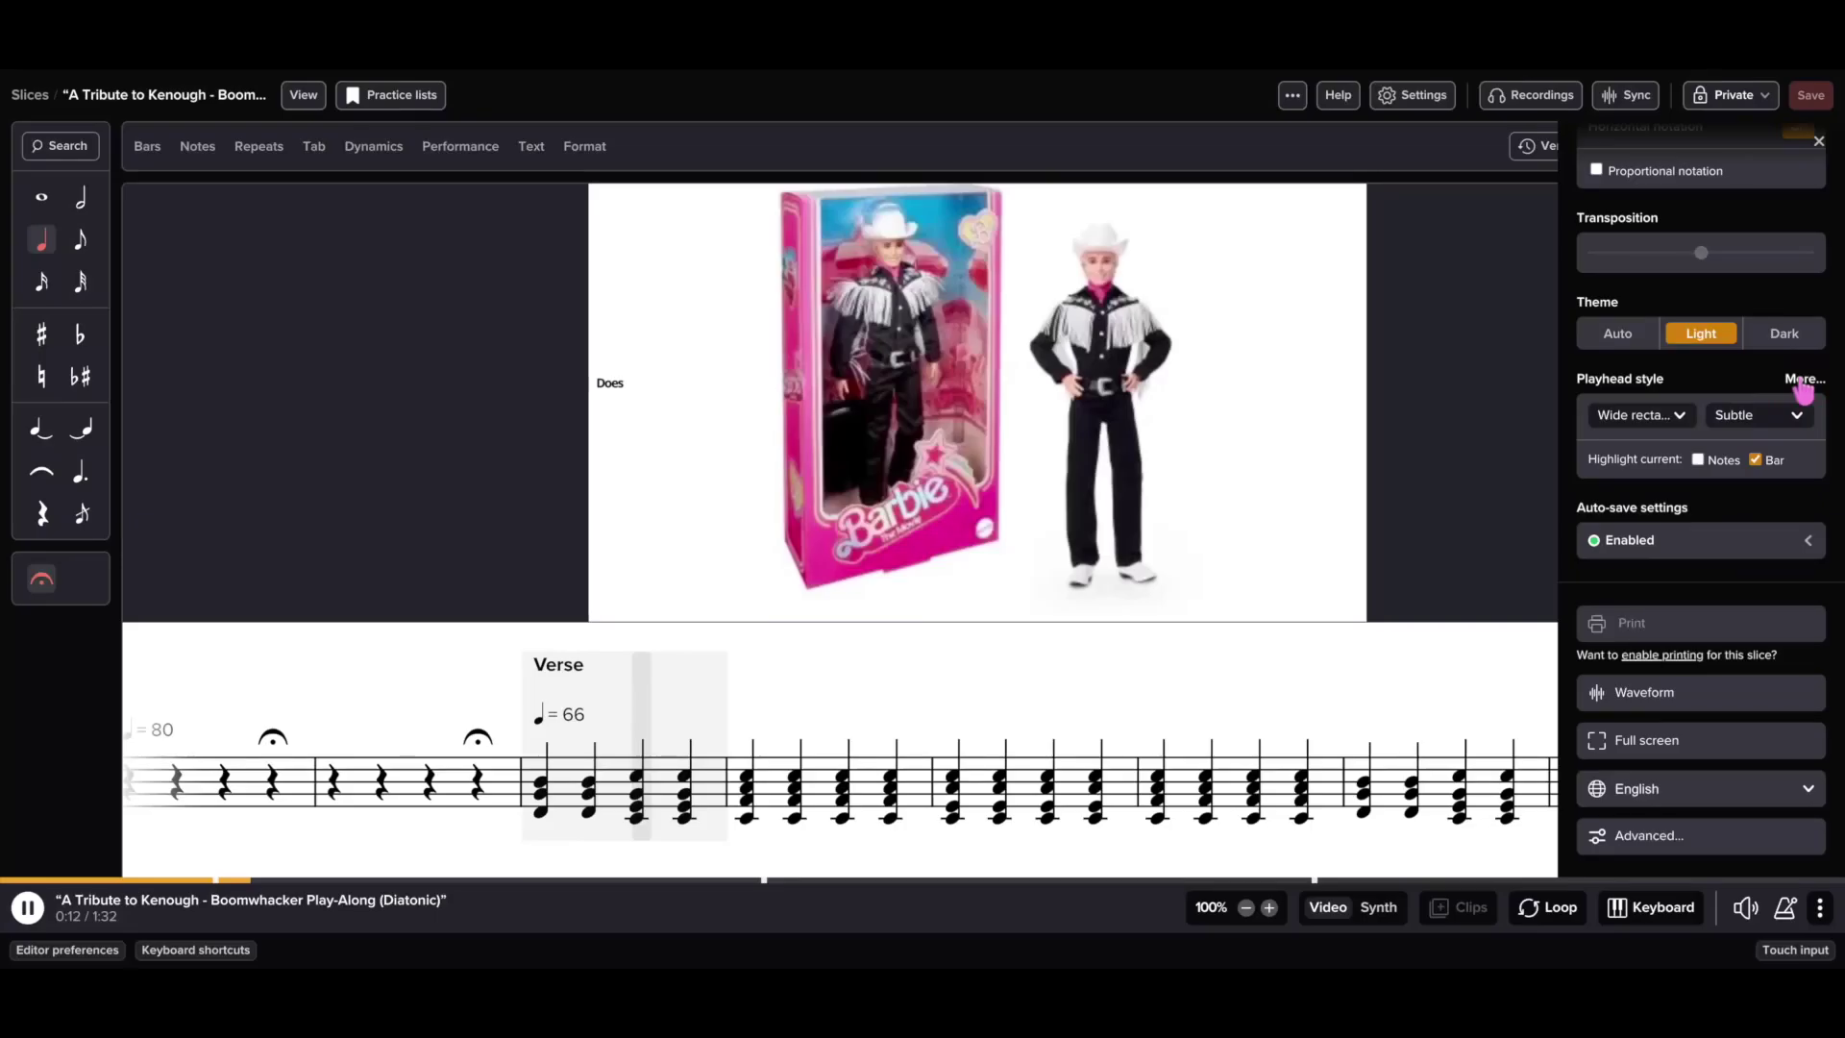
Expand the playhead style options, try the small rectangle playhead and switch back to the wide rectangle
click(1803, 384)
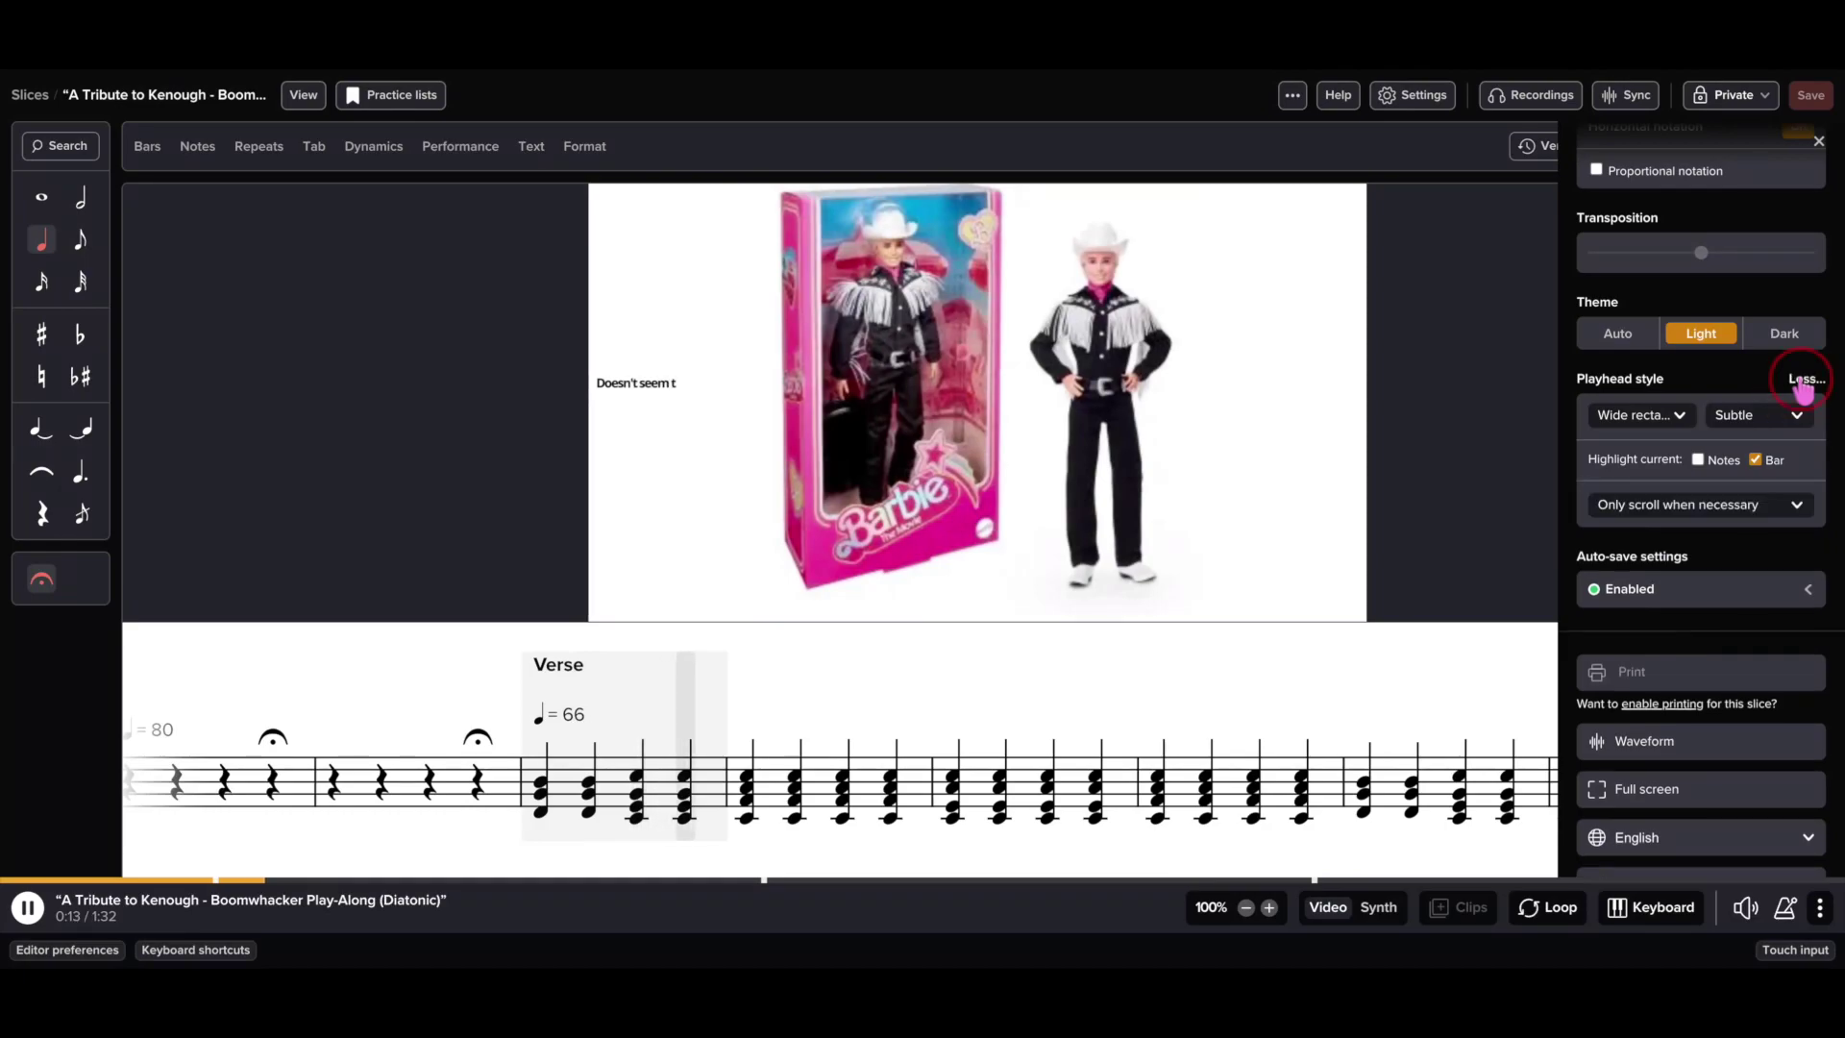
click(1641, 414)
click(1660, 419)
click(1660, 420)
click(1655, 416)
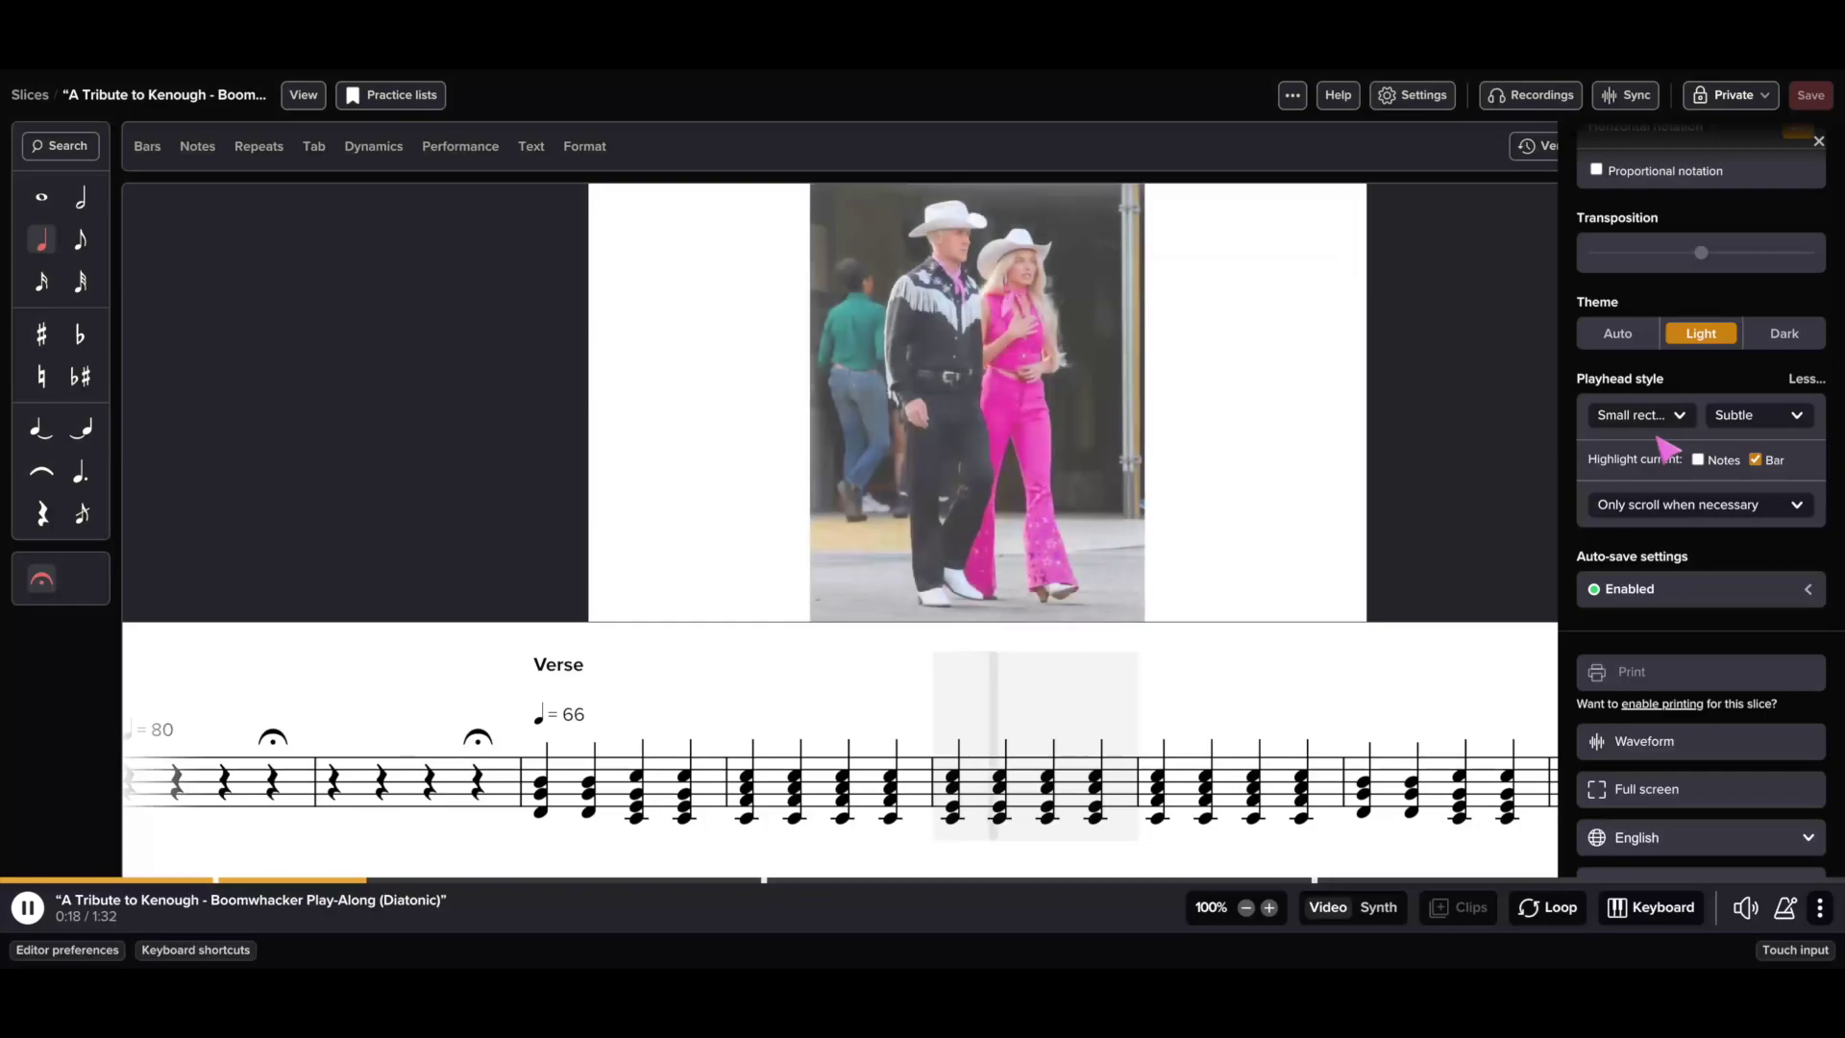
click(1653, 416)
click(1661, 447)
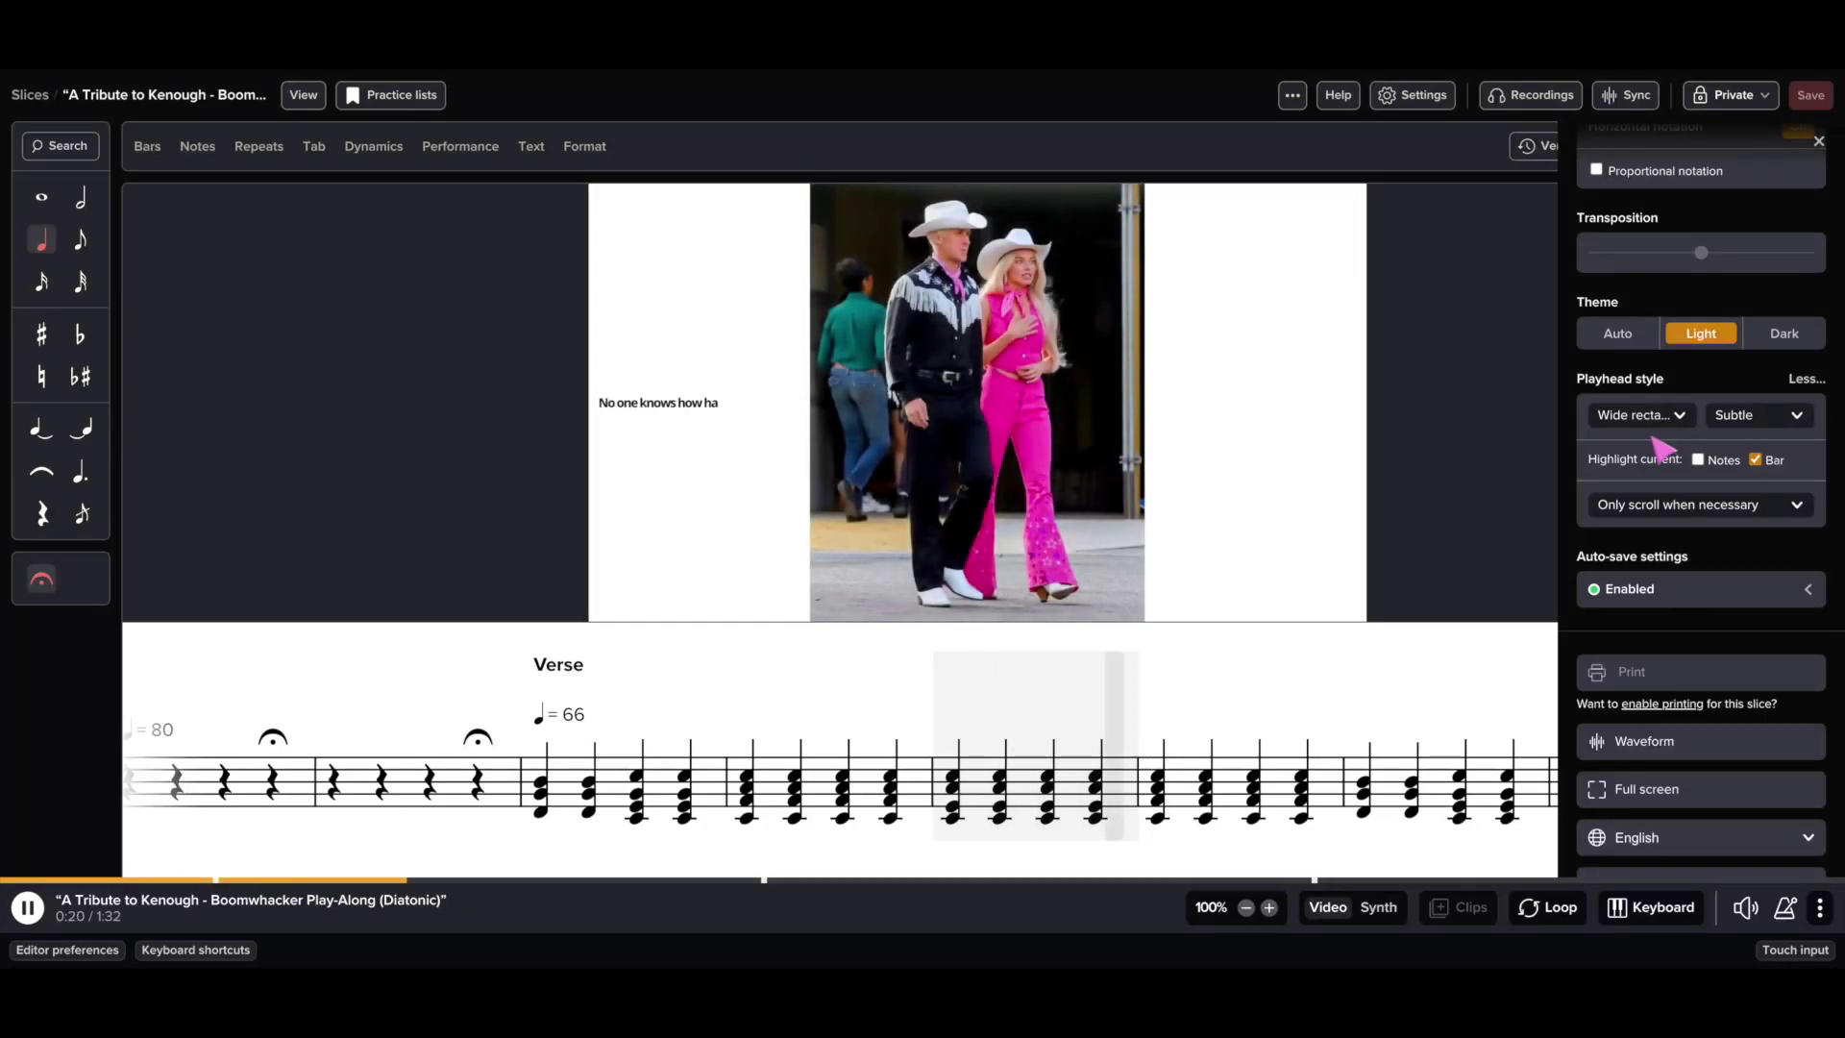
Try hiding the playhead and return its shape to the wide rectangle
click(1669, 419)
click(1675, 451)
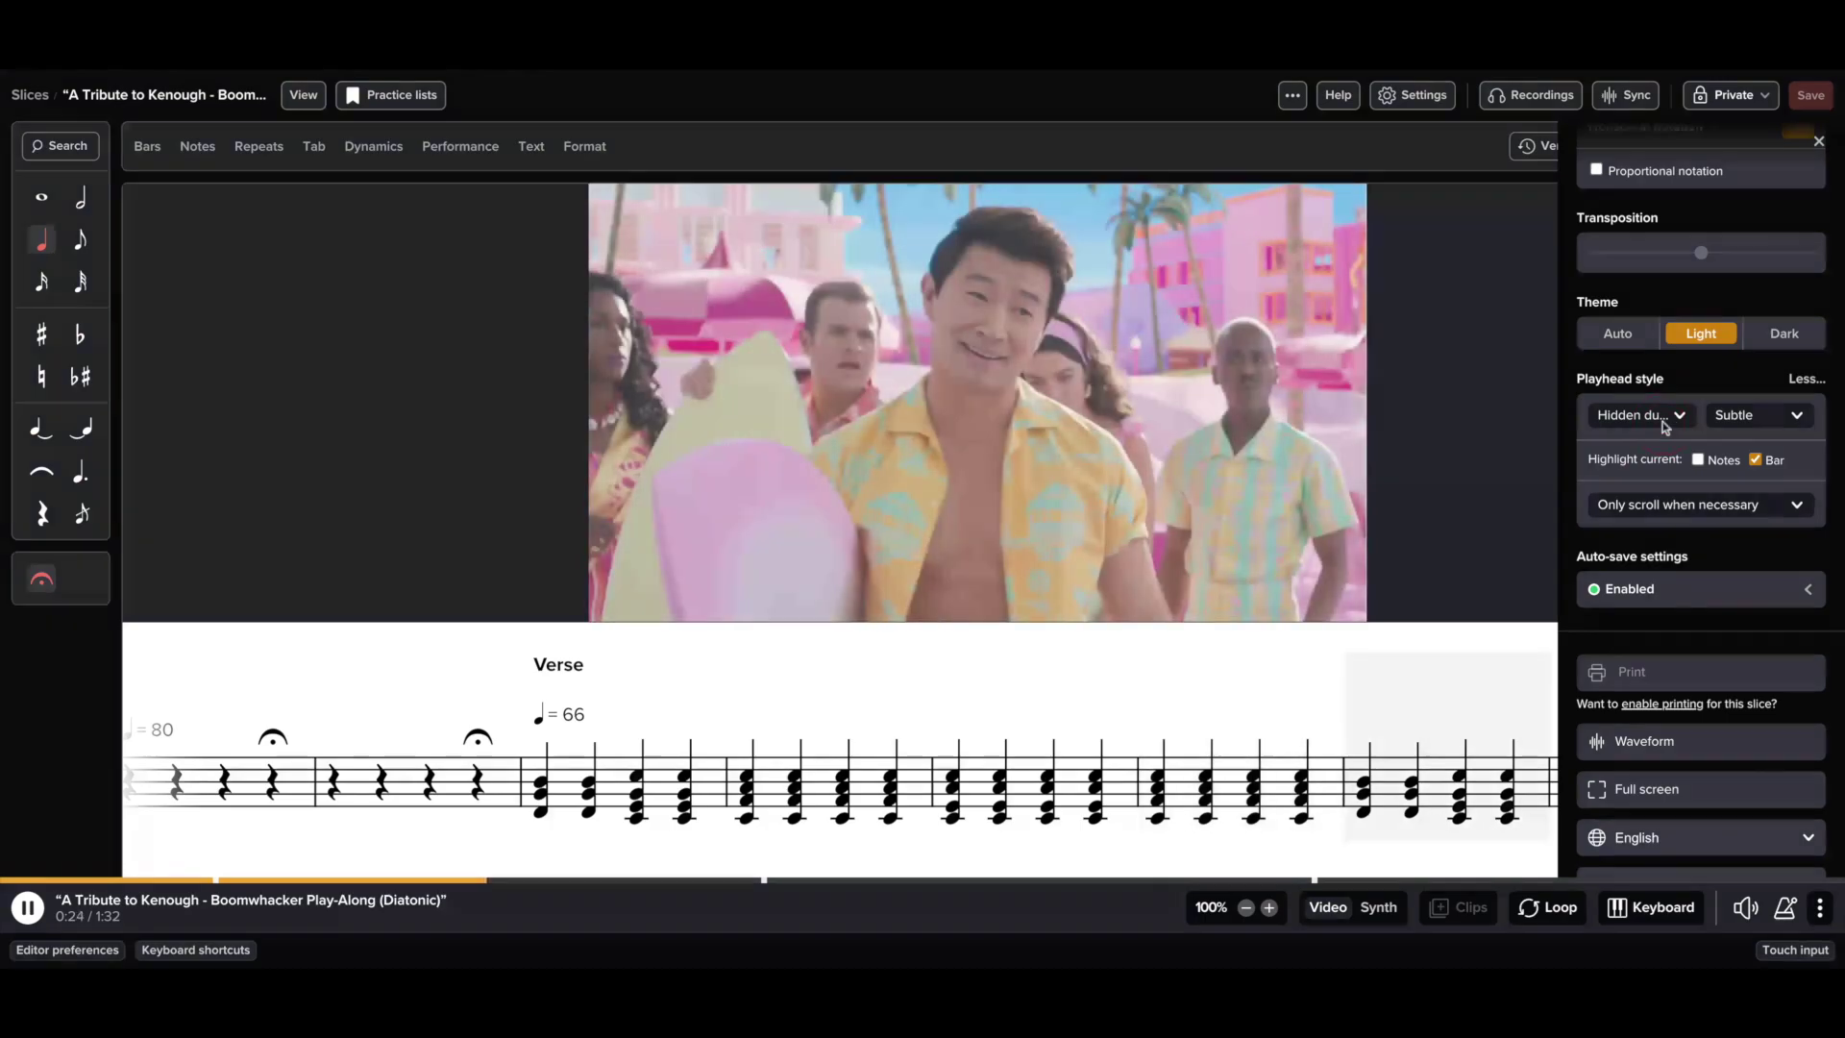
click(1666, 419)
click(1662, 386)
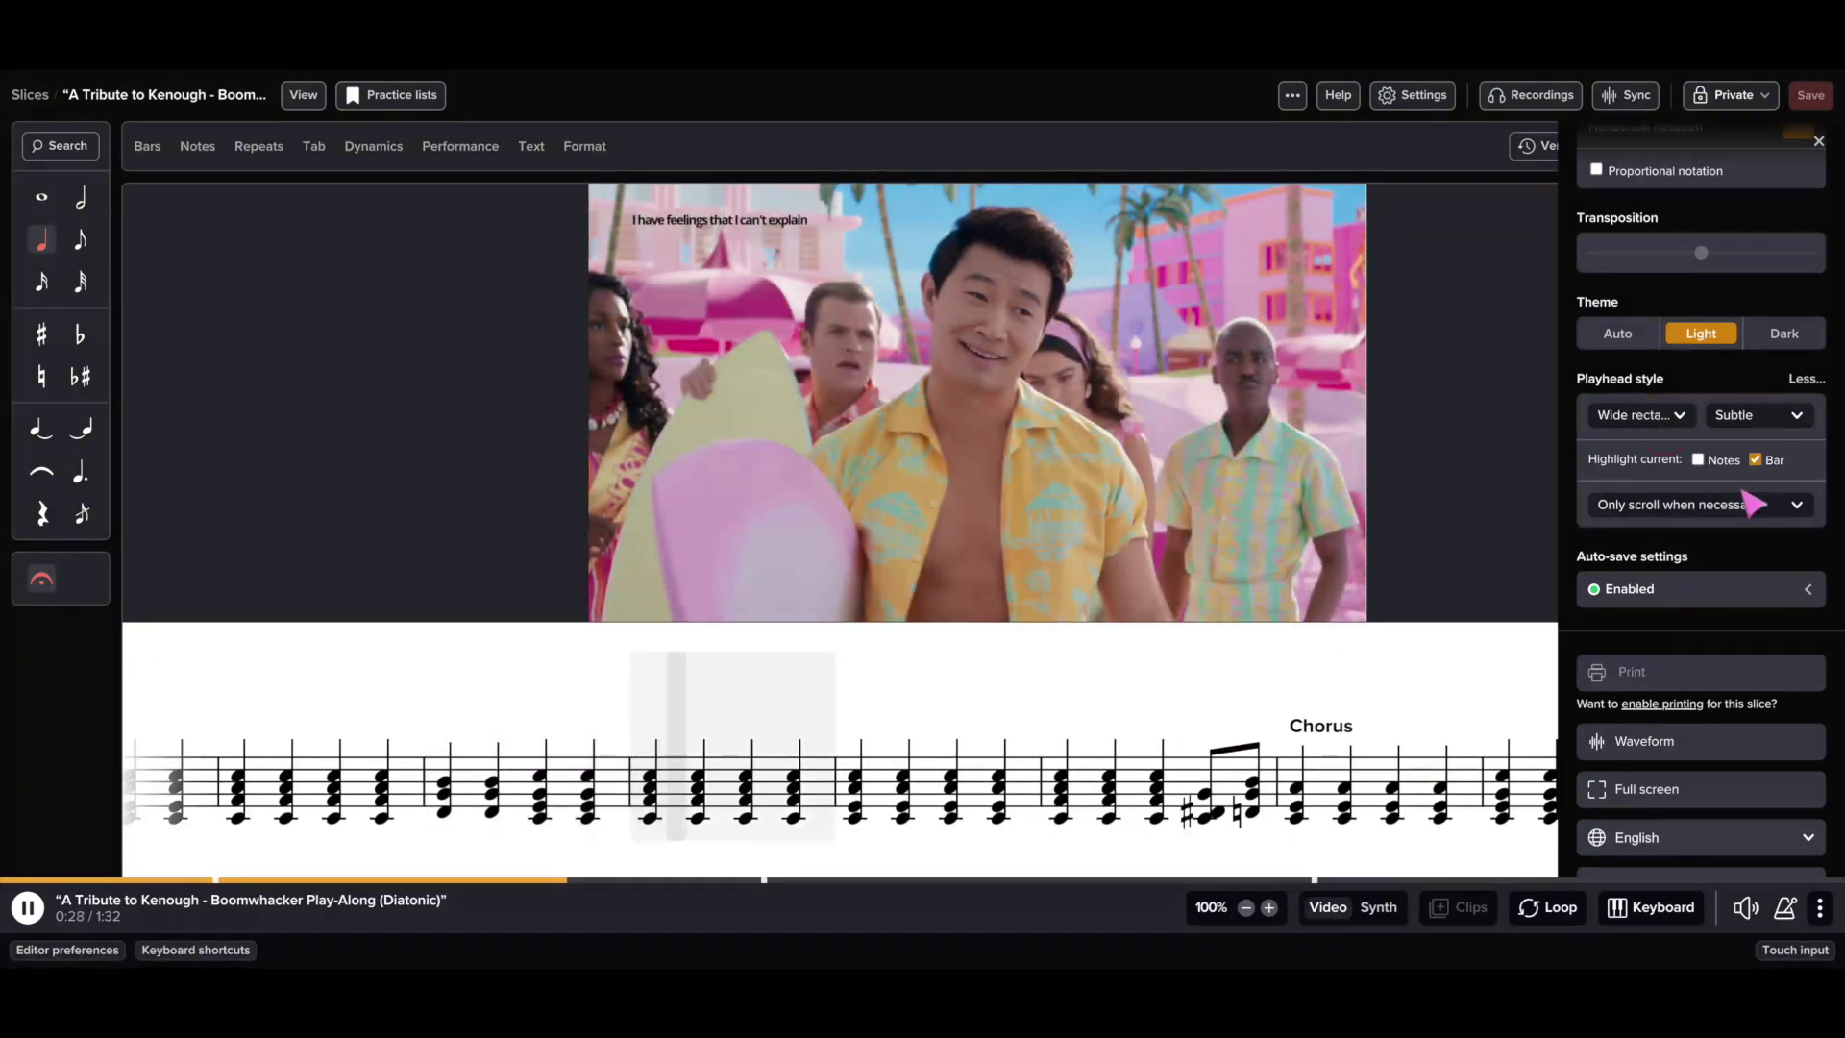
Try the Blue and Yellow playhead colours and set the colour back to Subtle
click(1741, 419)
click(1740, 423)
click(1740, 419)
click(1741, 423)
click(1740, 419)
click(1742, 423)
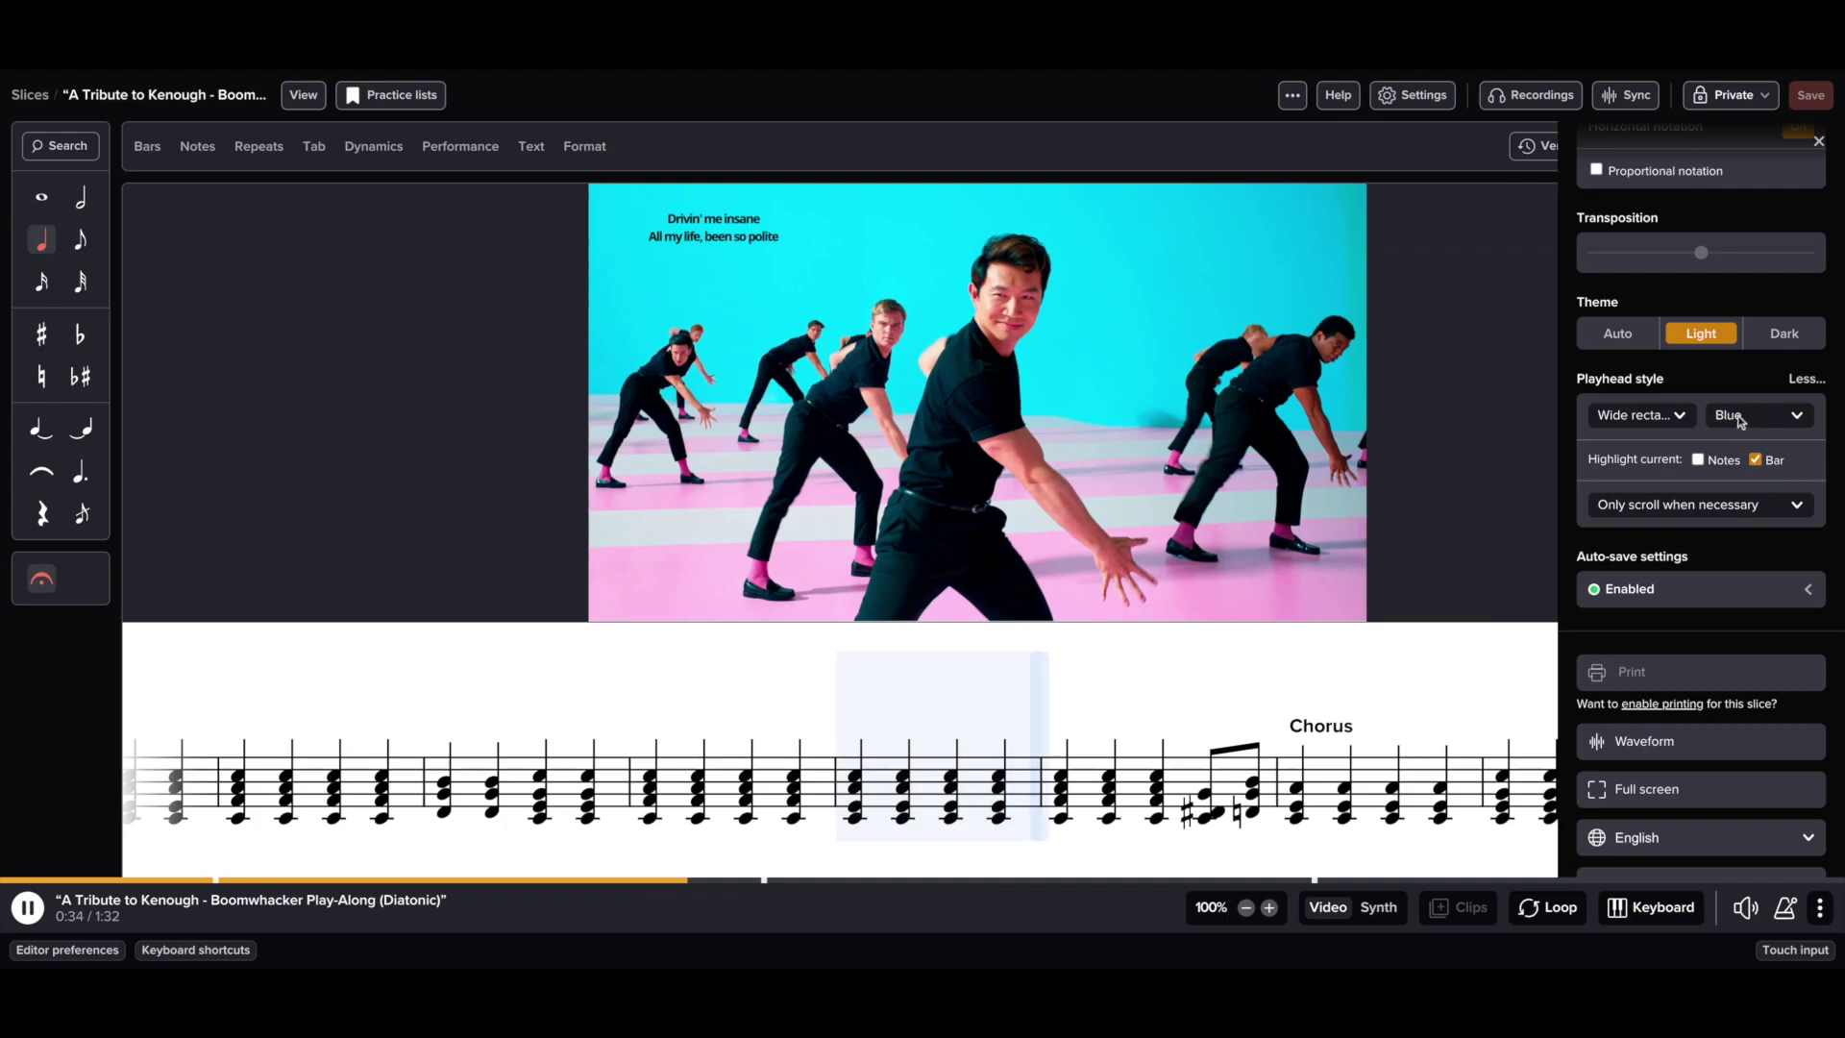
click(1740, 419)
click(1477, 681)
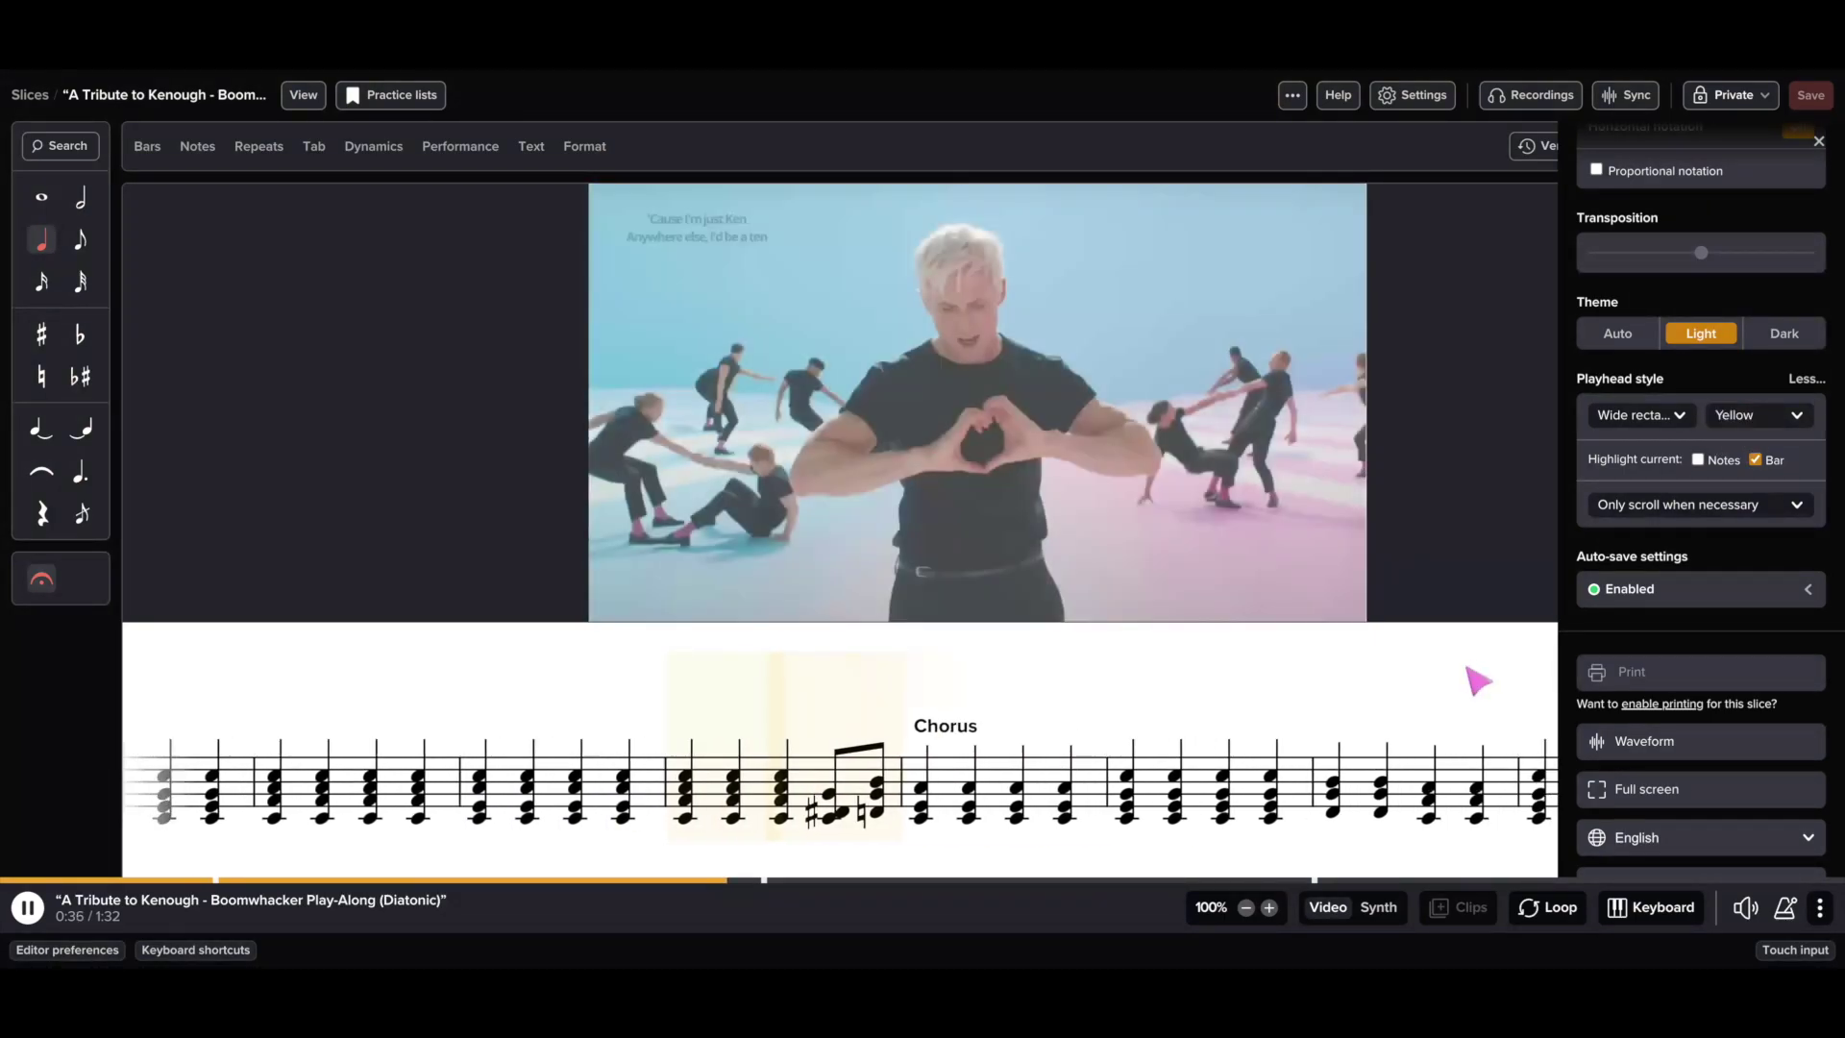
click(1772, 423)
click(1741, 442)
Try highlighting the current notes, keep only the bar highlight, and set scrolling to keep the playhead in the middle of the screen
click(1698, 460)
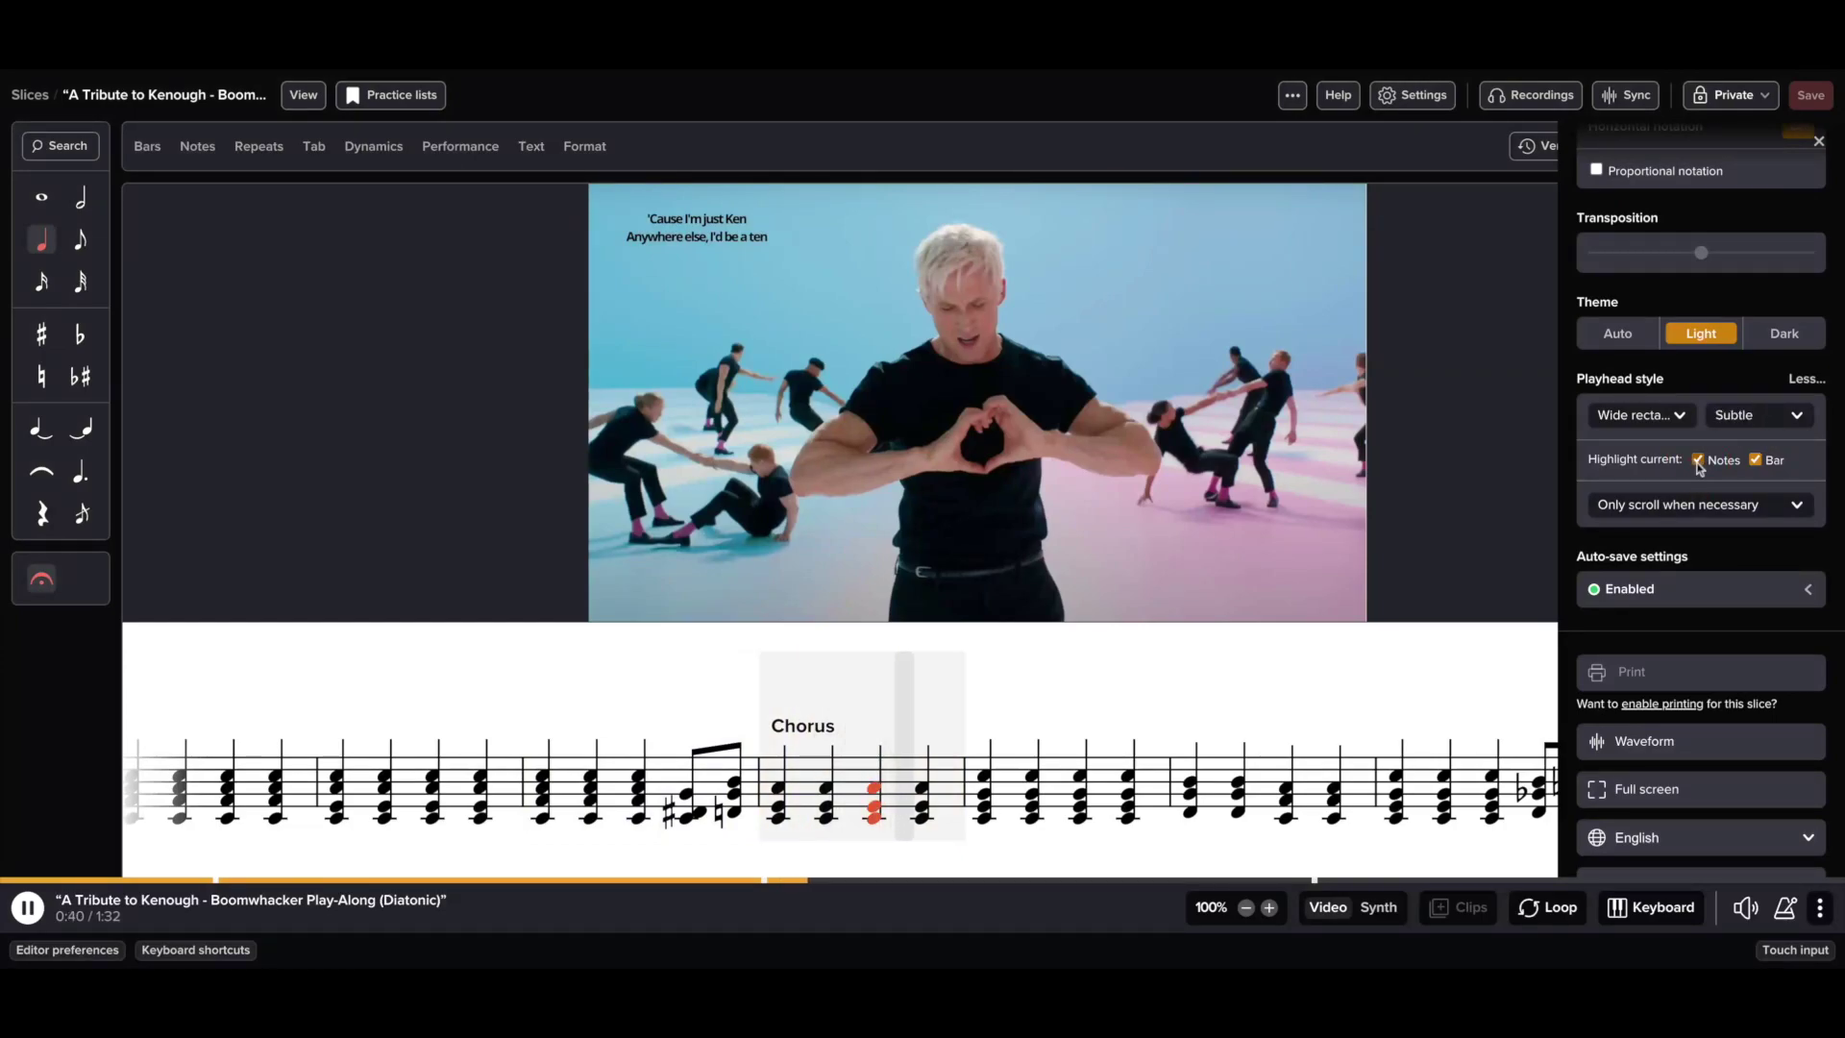
click(1698, 460)
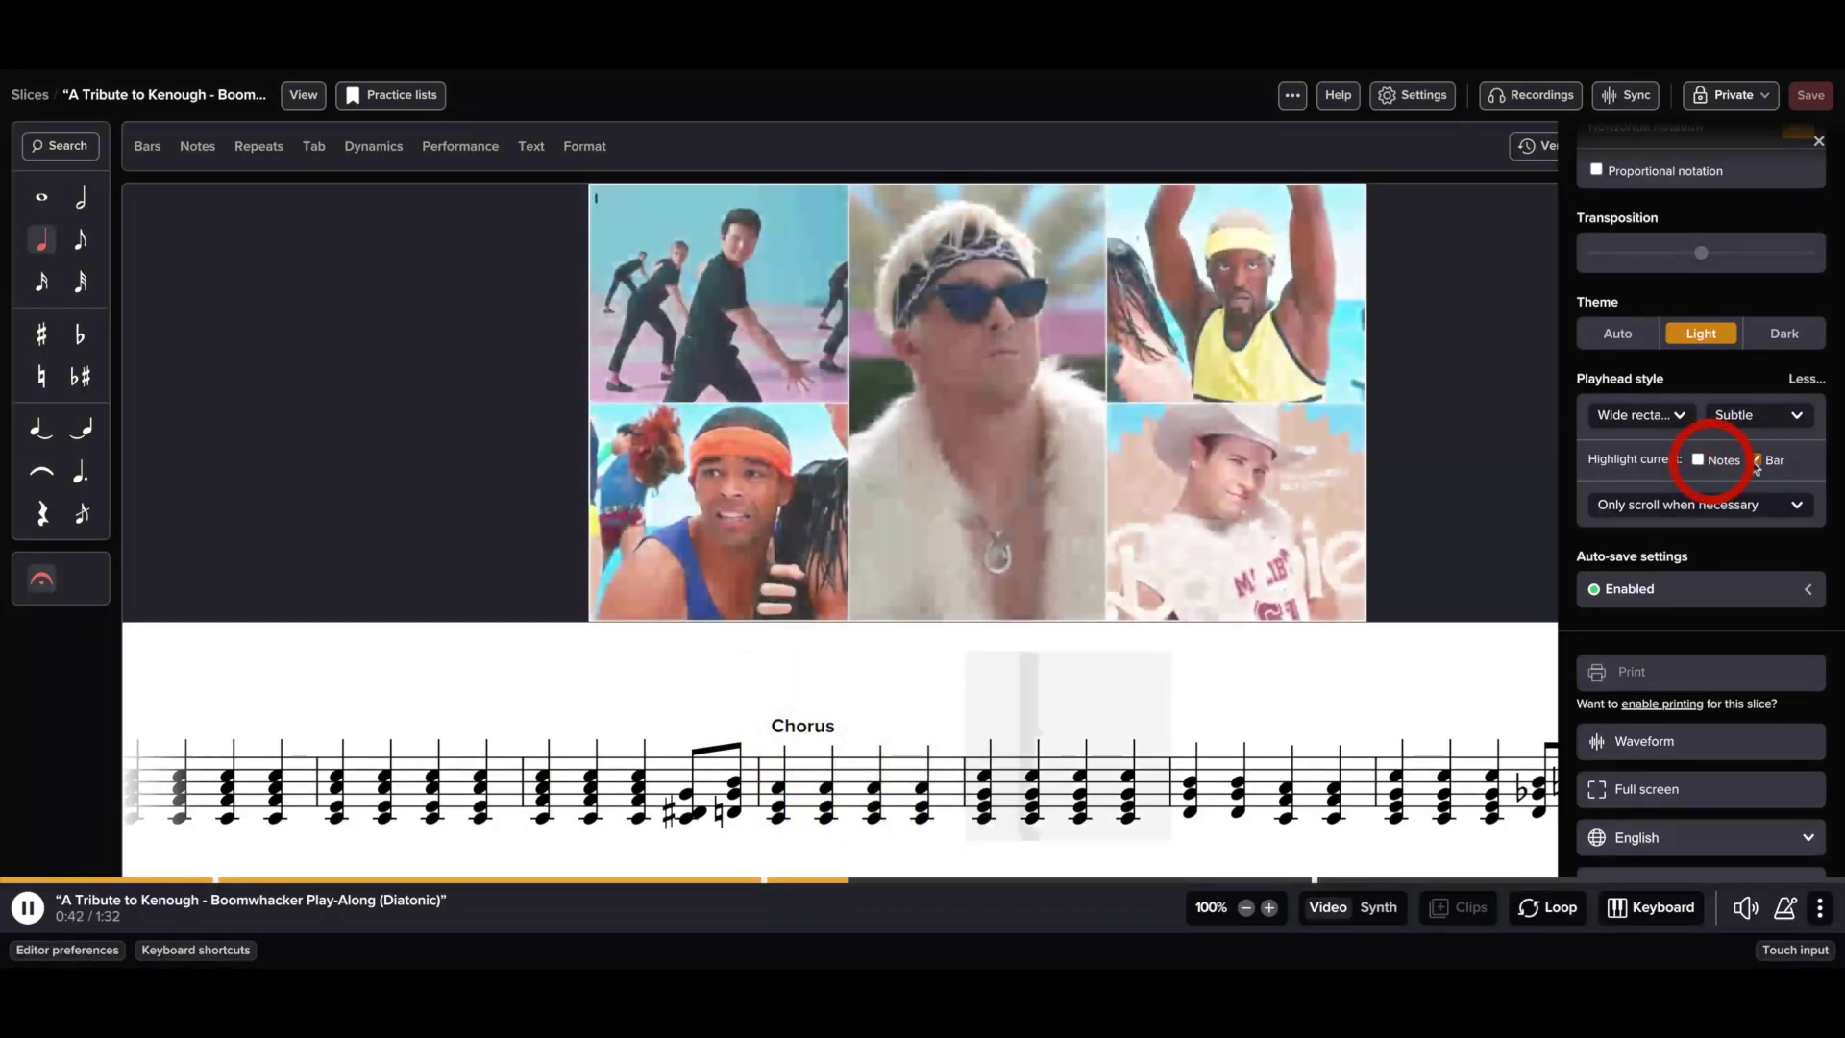
click(1758, 461)
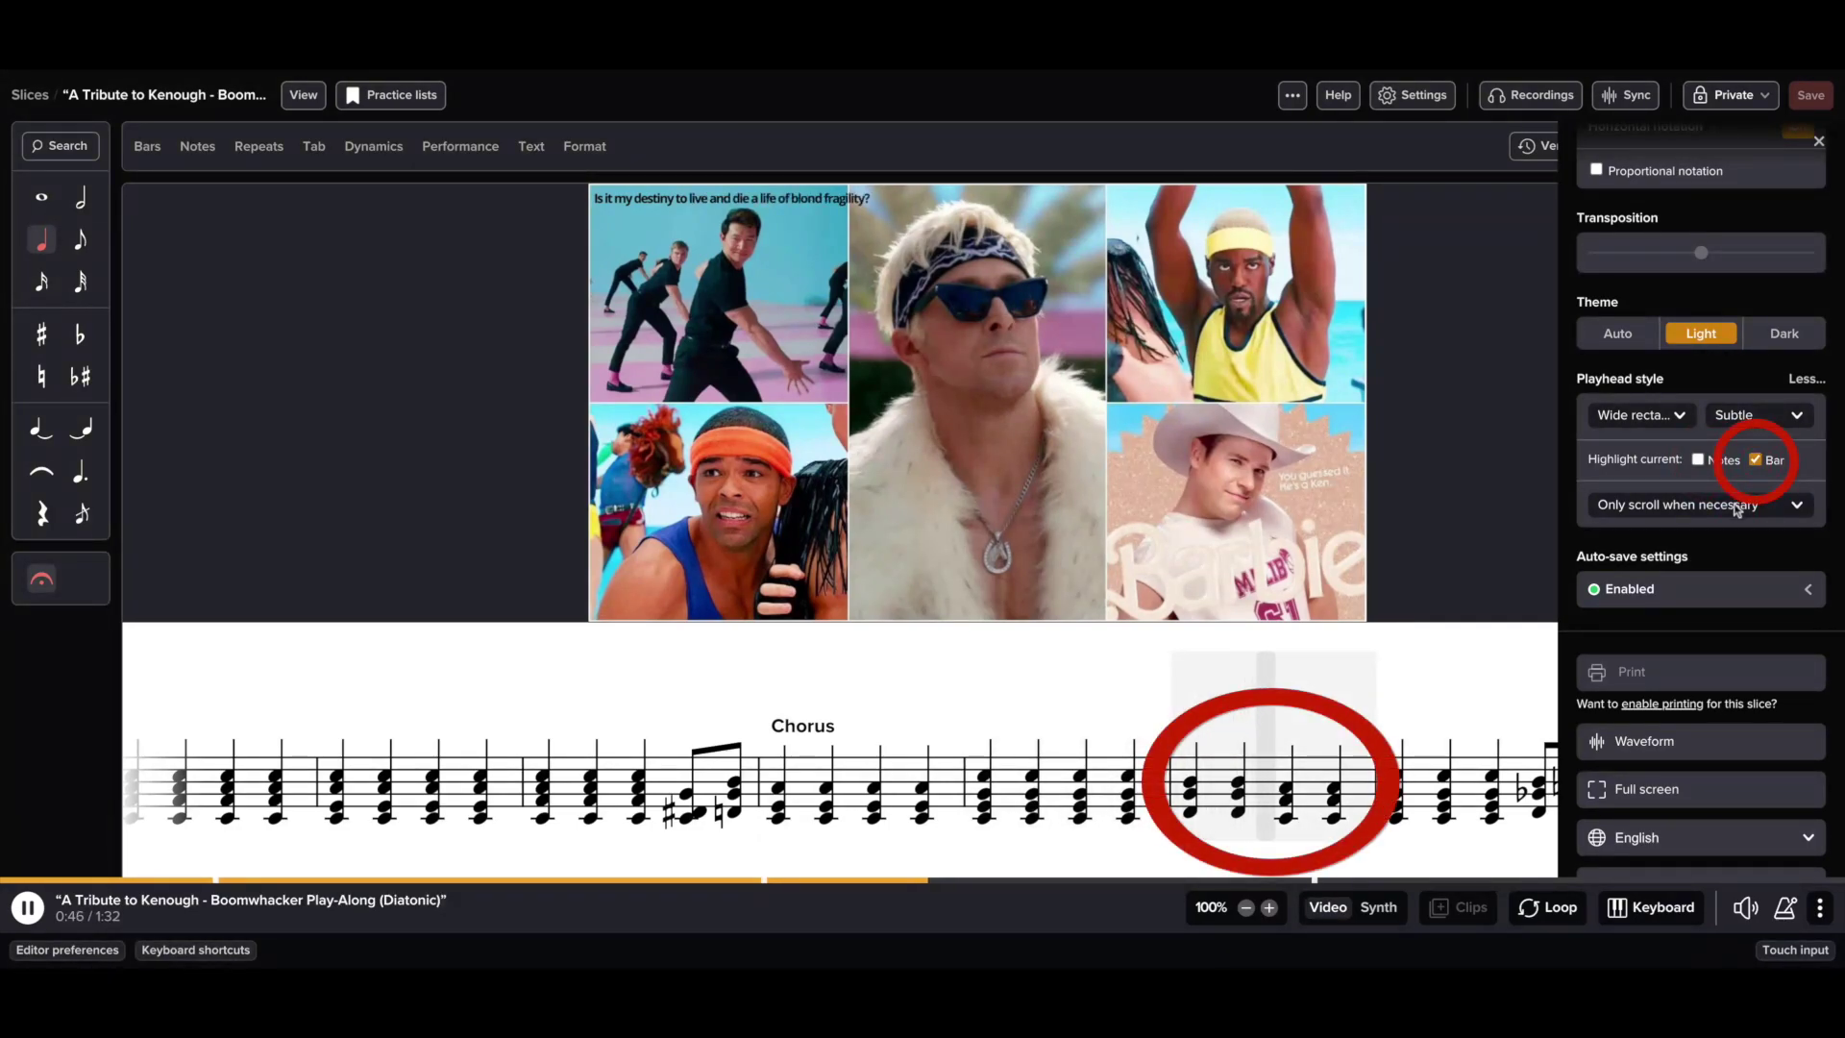
click(1696, 505)
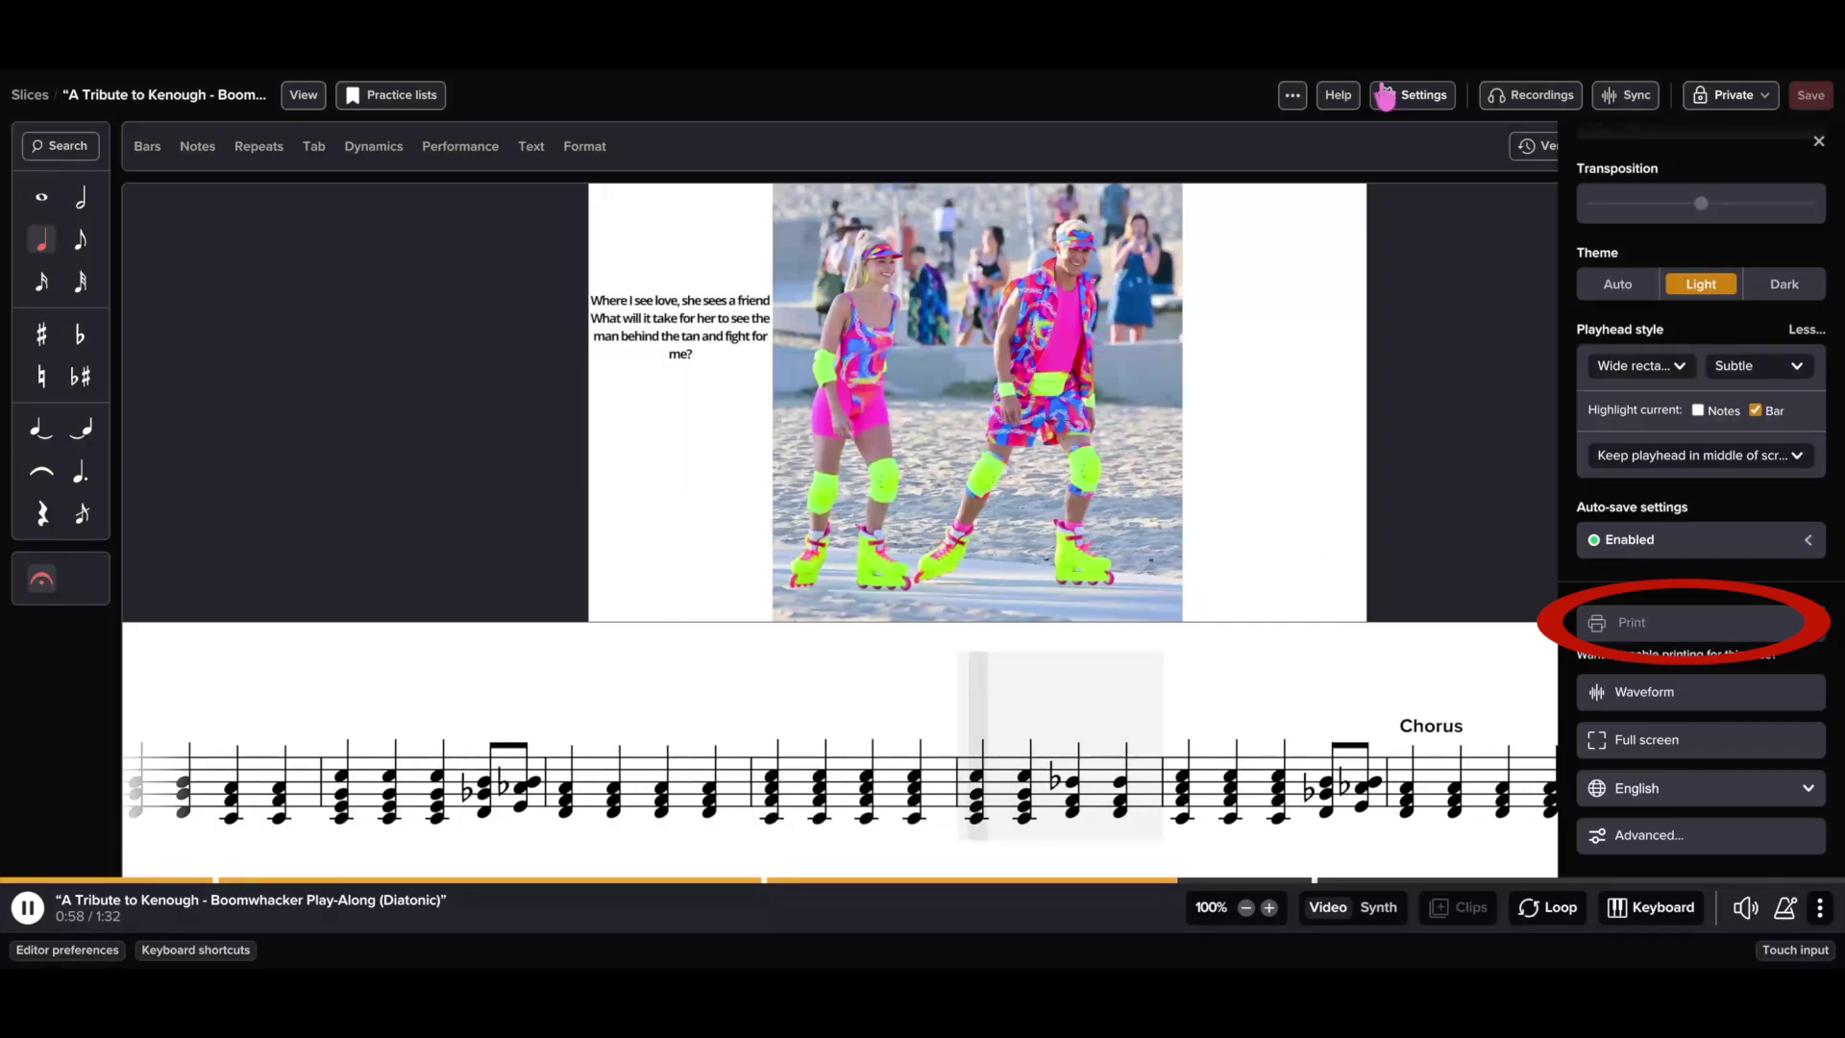
Look at the printing option, and show the recording's waveform and hide it again
click(1677, 654)
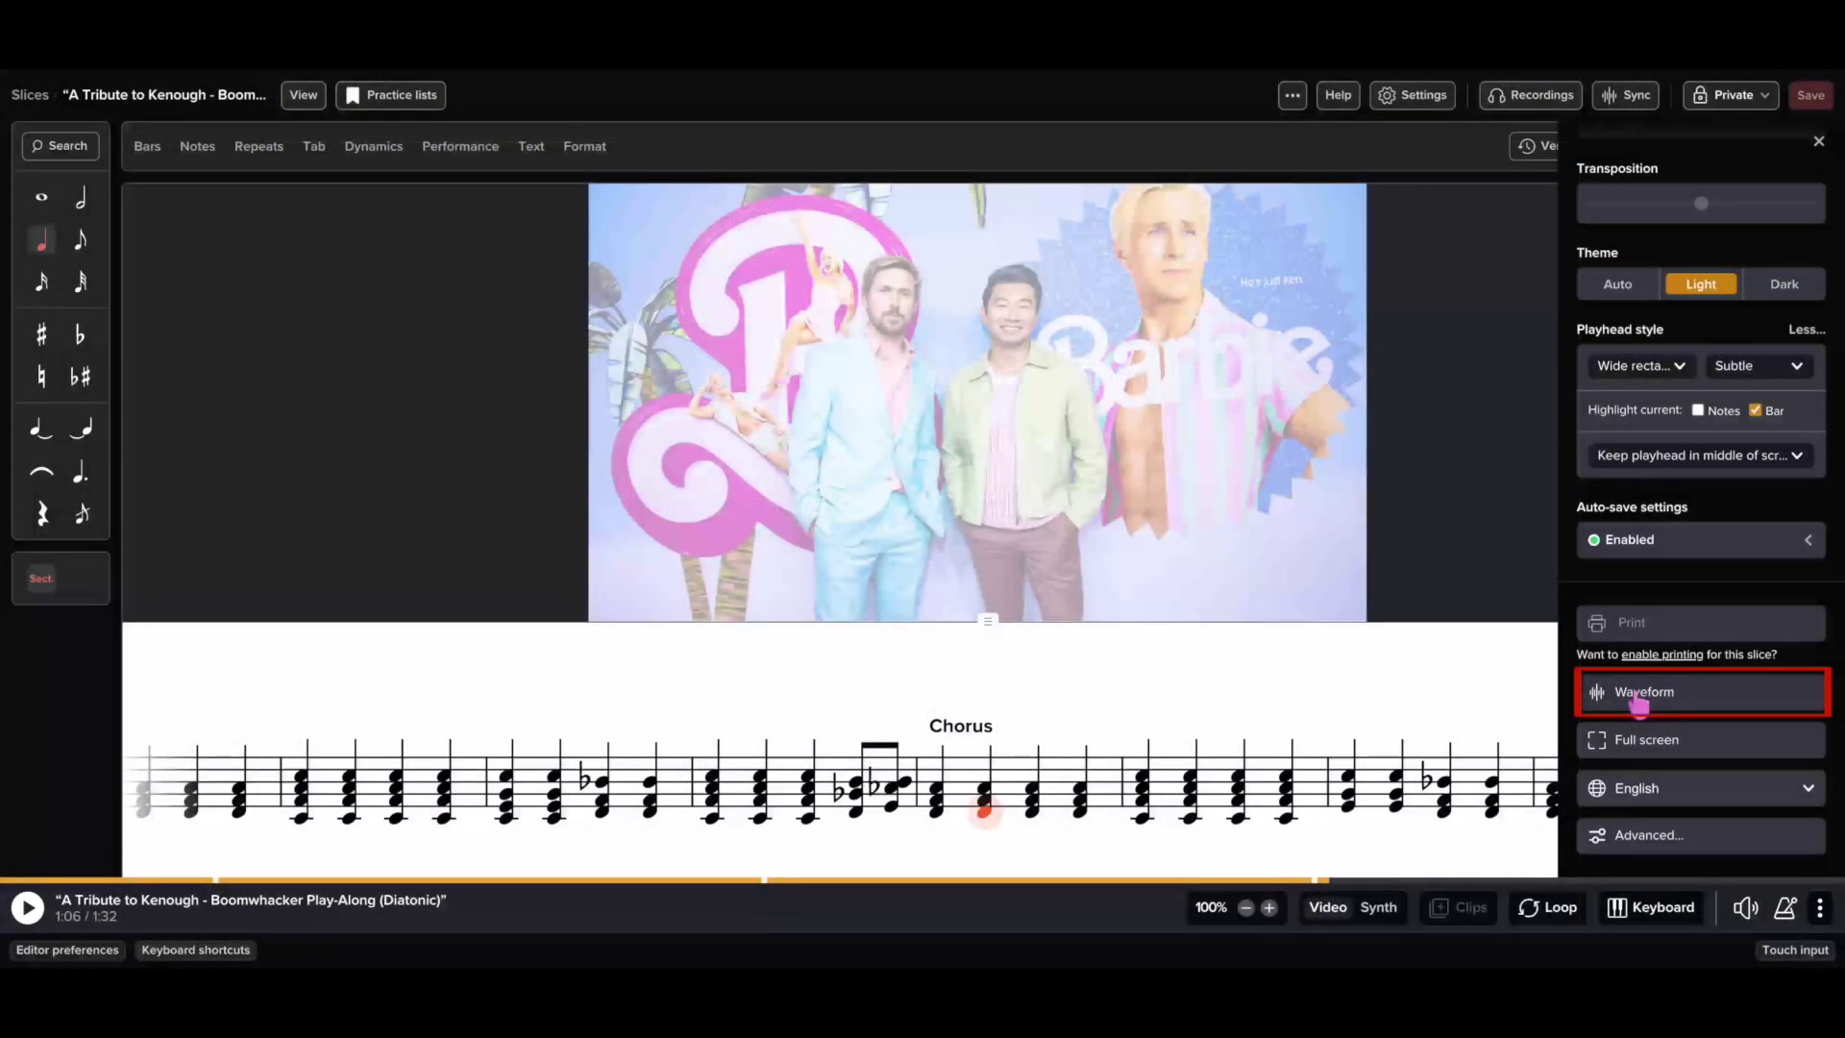
click(1639, 705)
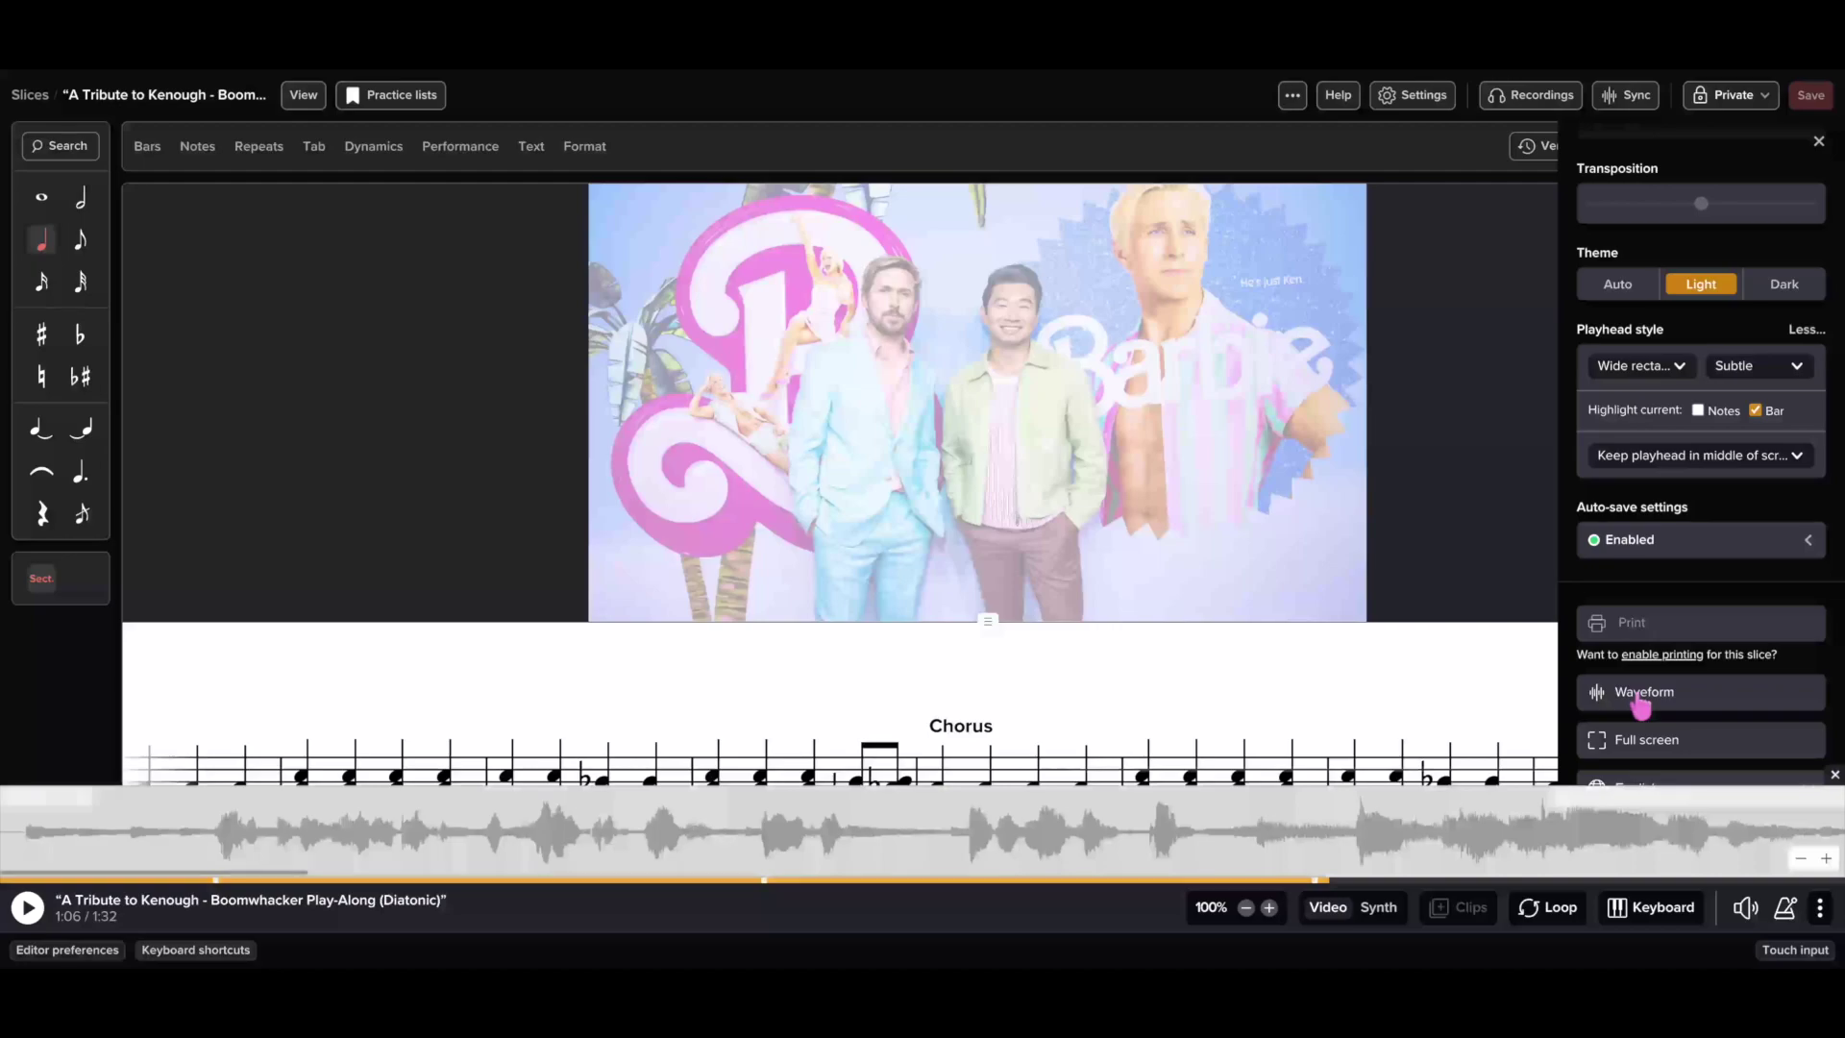
click(1639, 704)
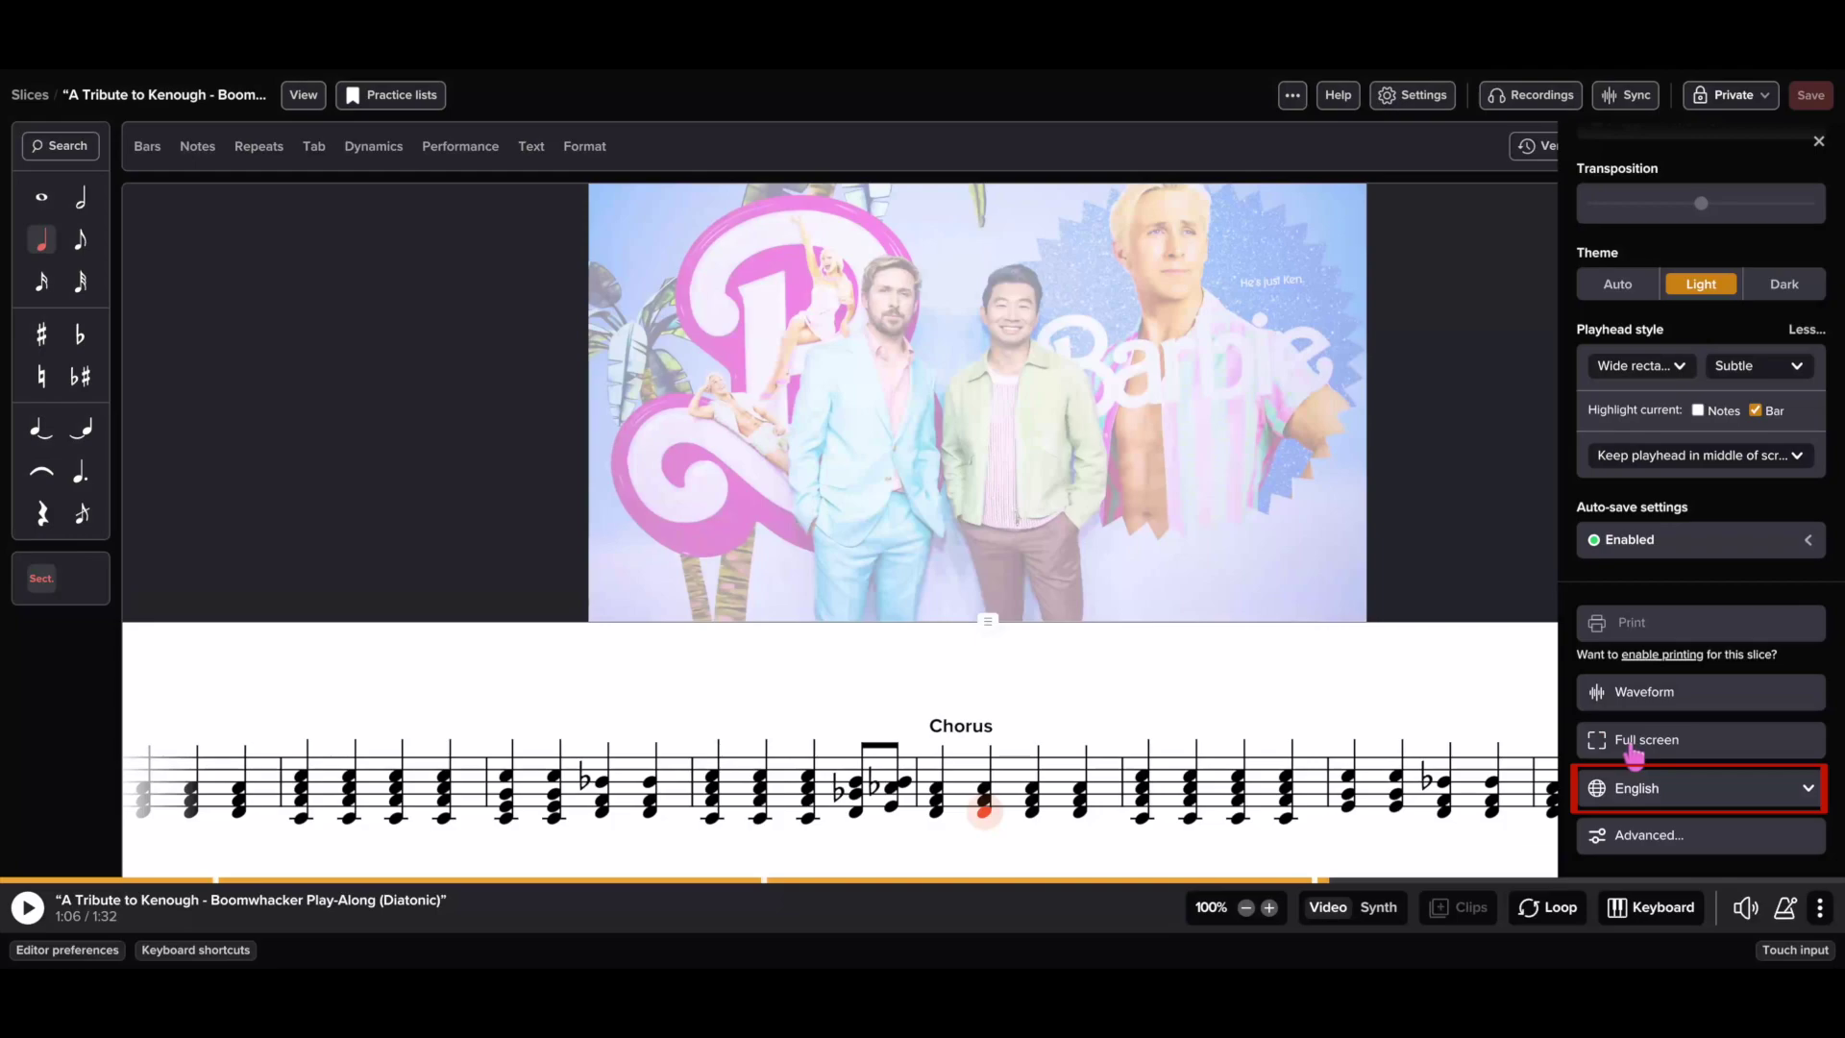
Look through the interface language choices and the advanced view options
click(1642, 798)
click(1637, 793)
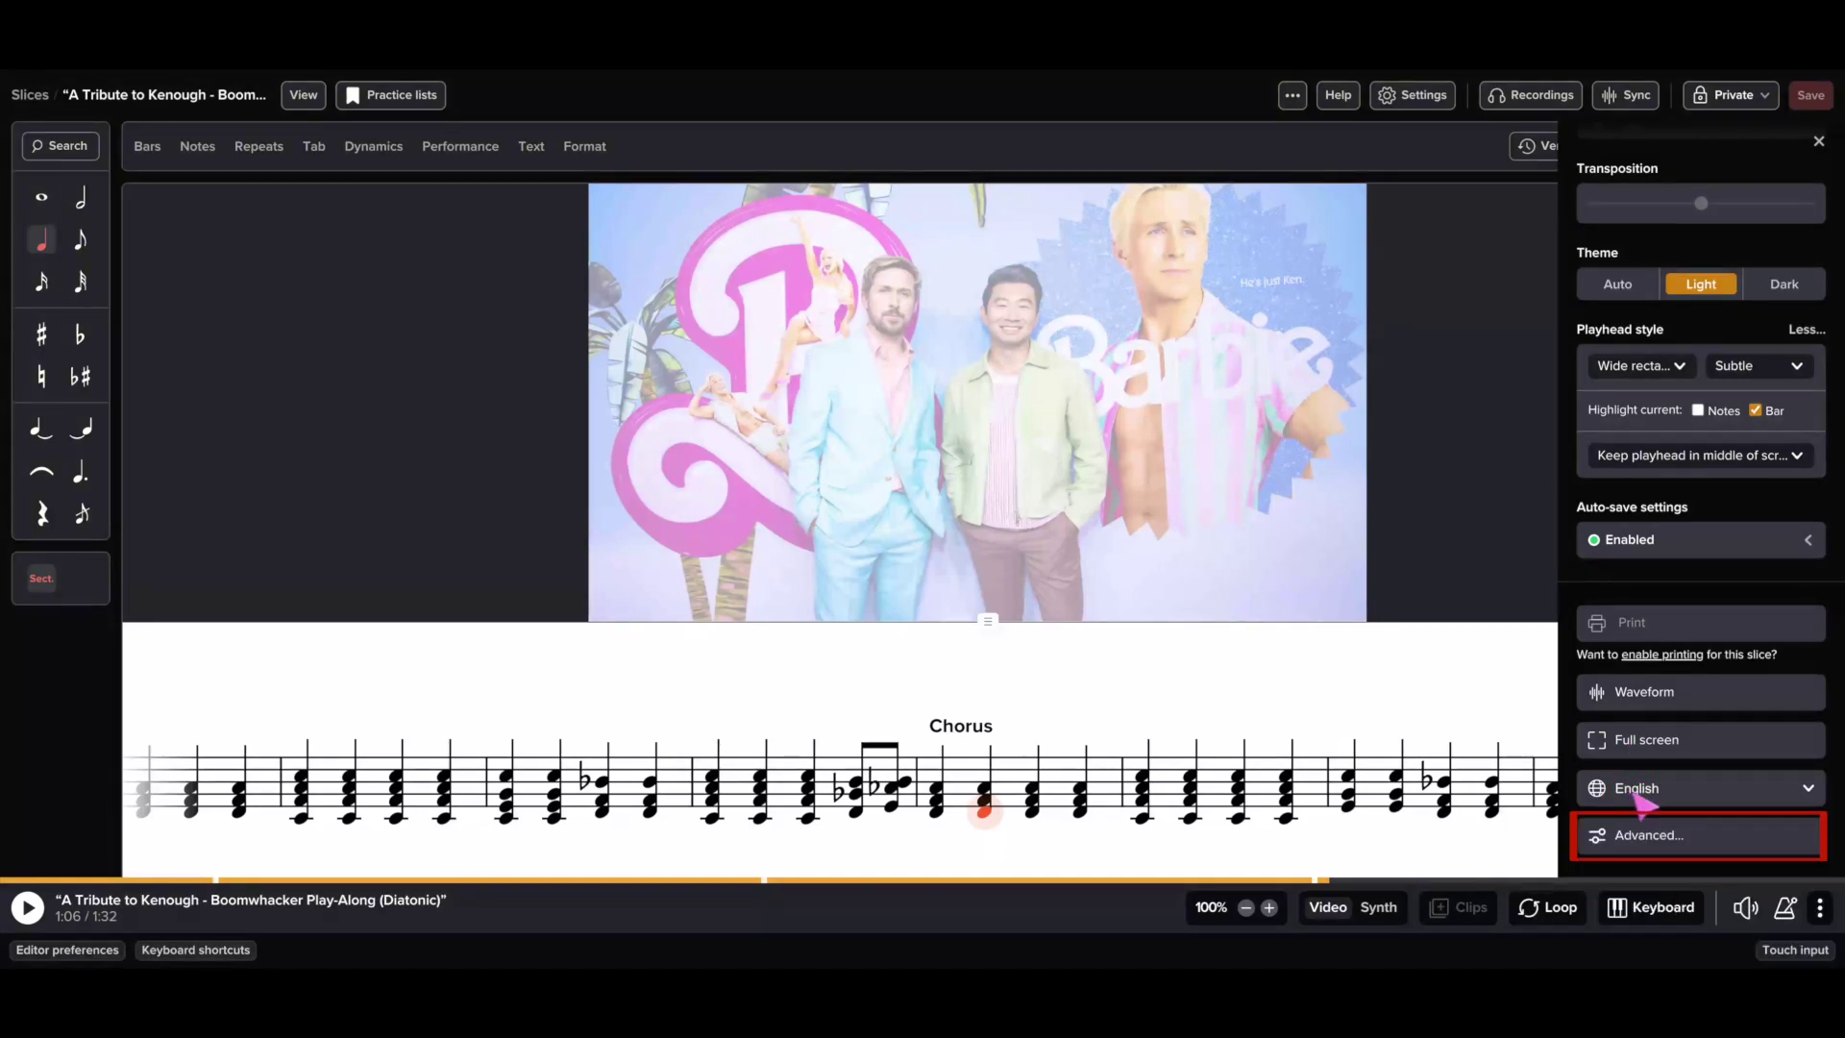
click(1634, 846)
scroll(1634, 848, down, 1)
click(1634, 846)
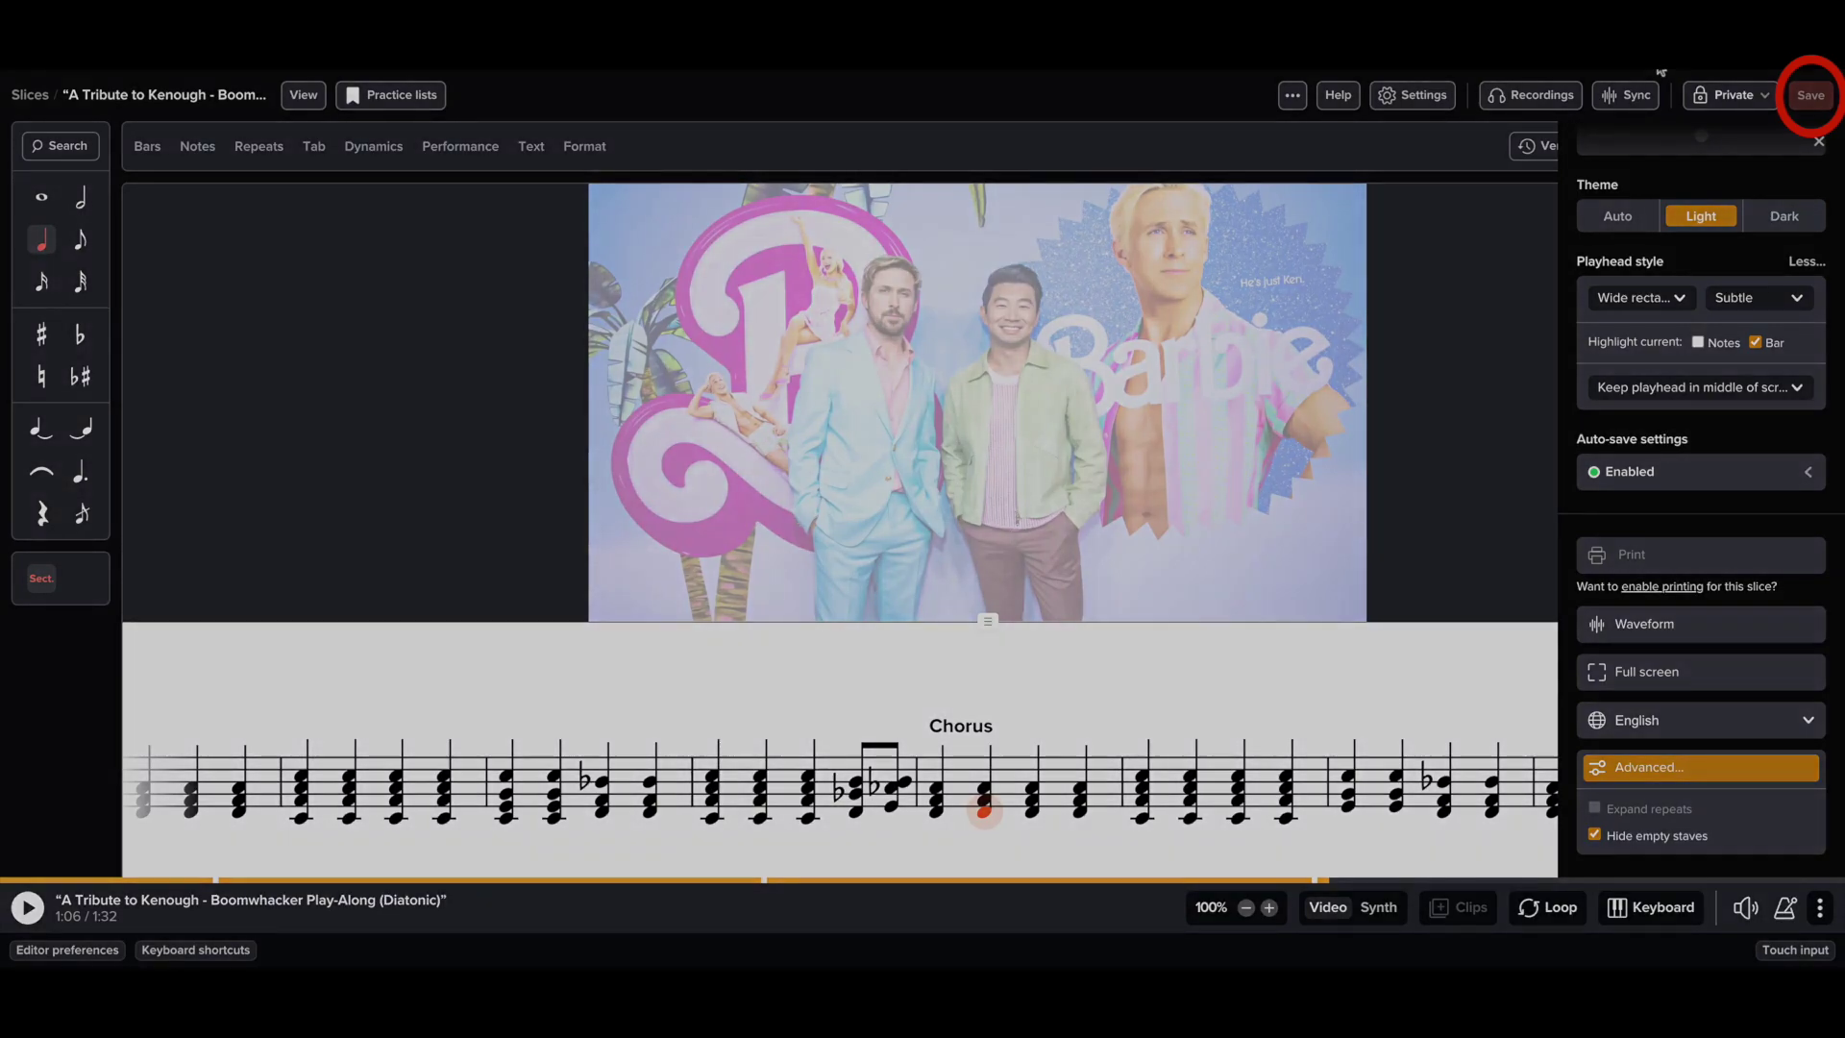
Review the notation import and export options and the available help topics
click(1293, 95)
click(1293, 95)
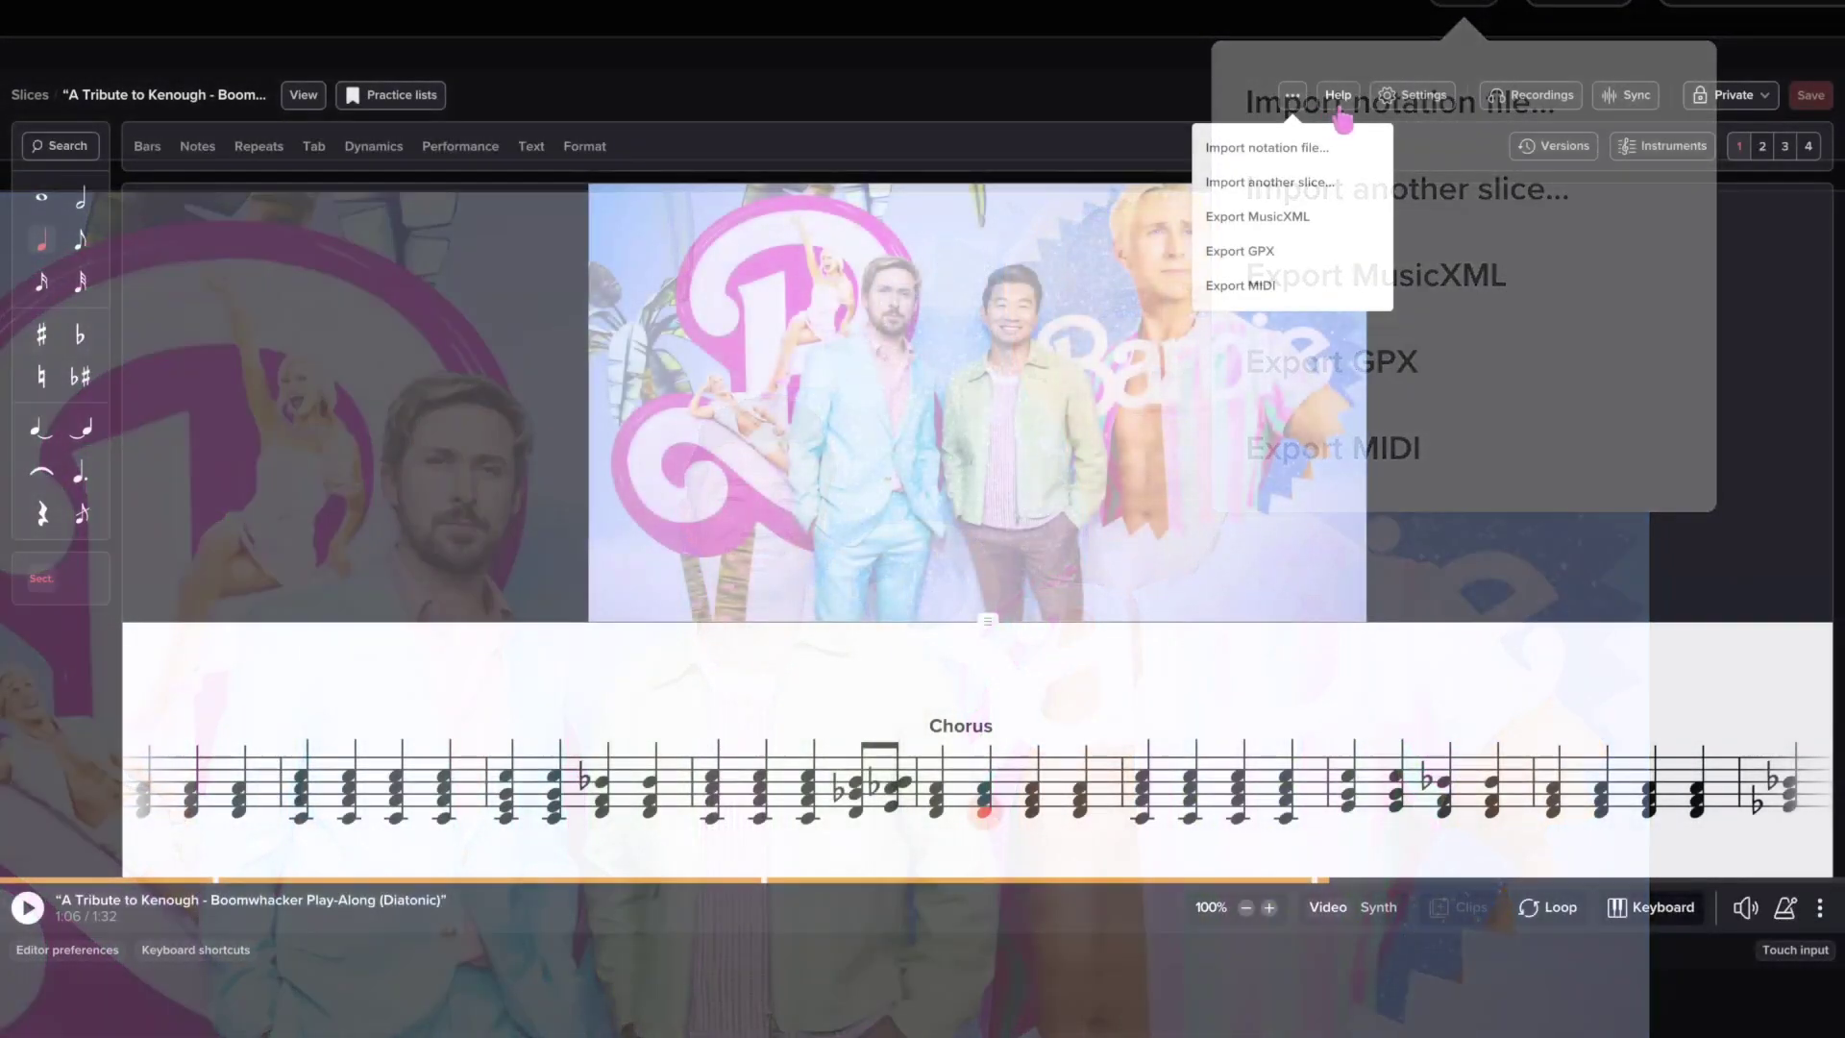
click(1339, 96)
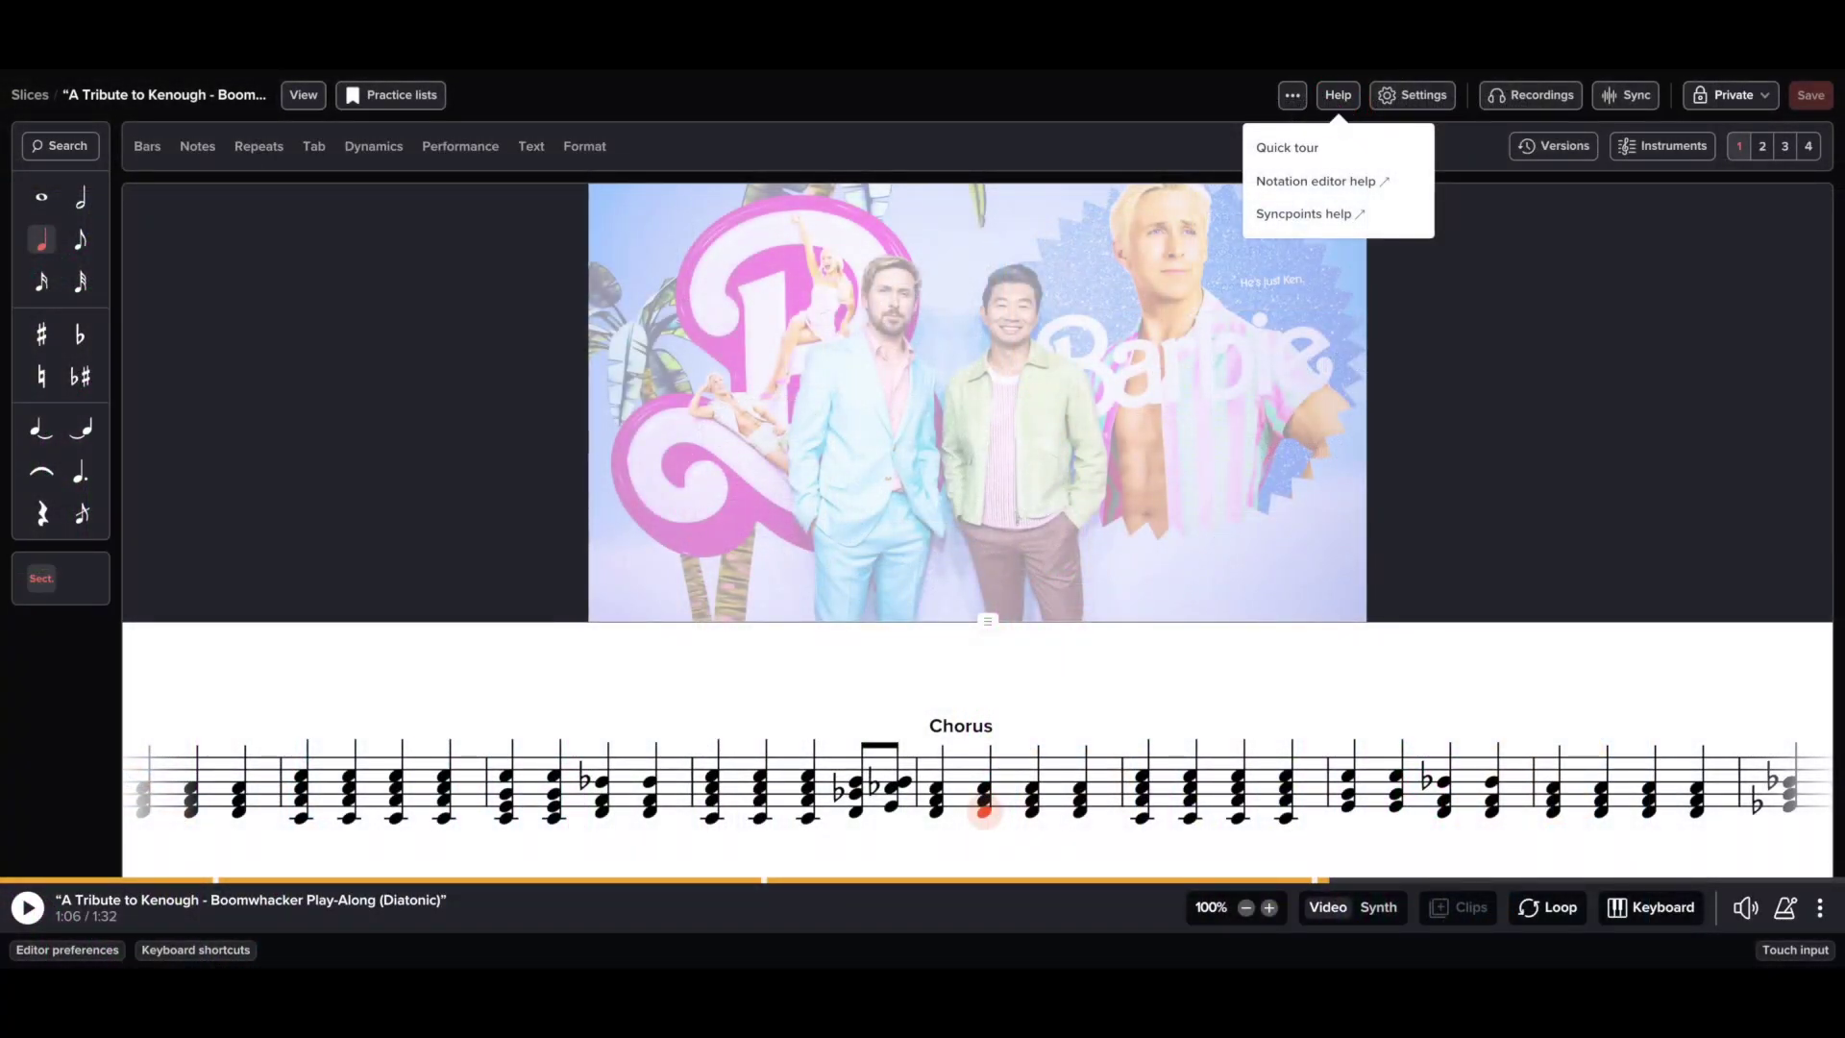
View the slice details and the list of recordings without changing either
click(1394, 96)
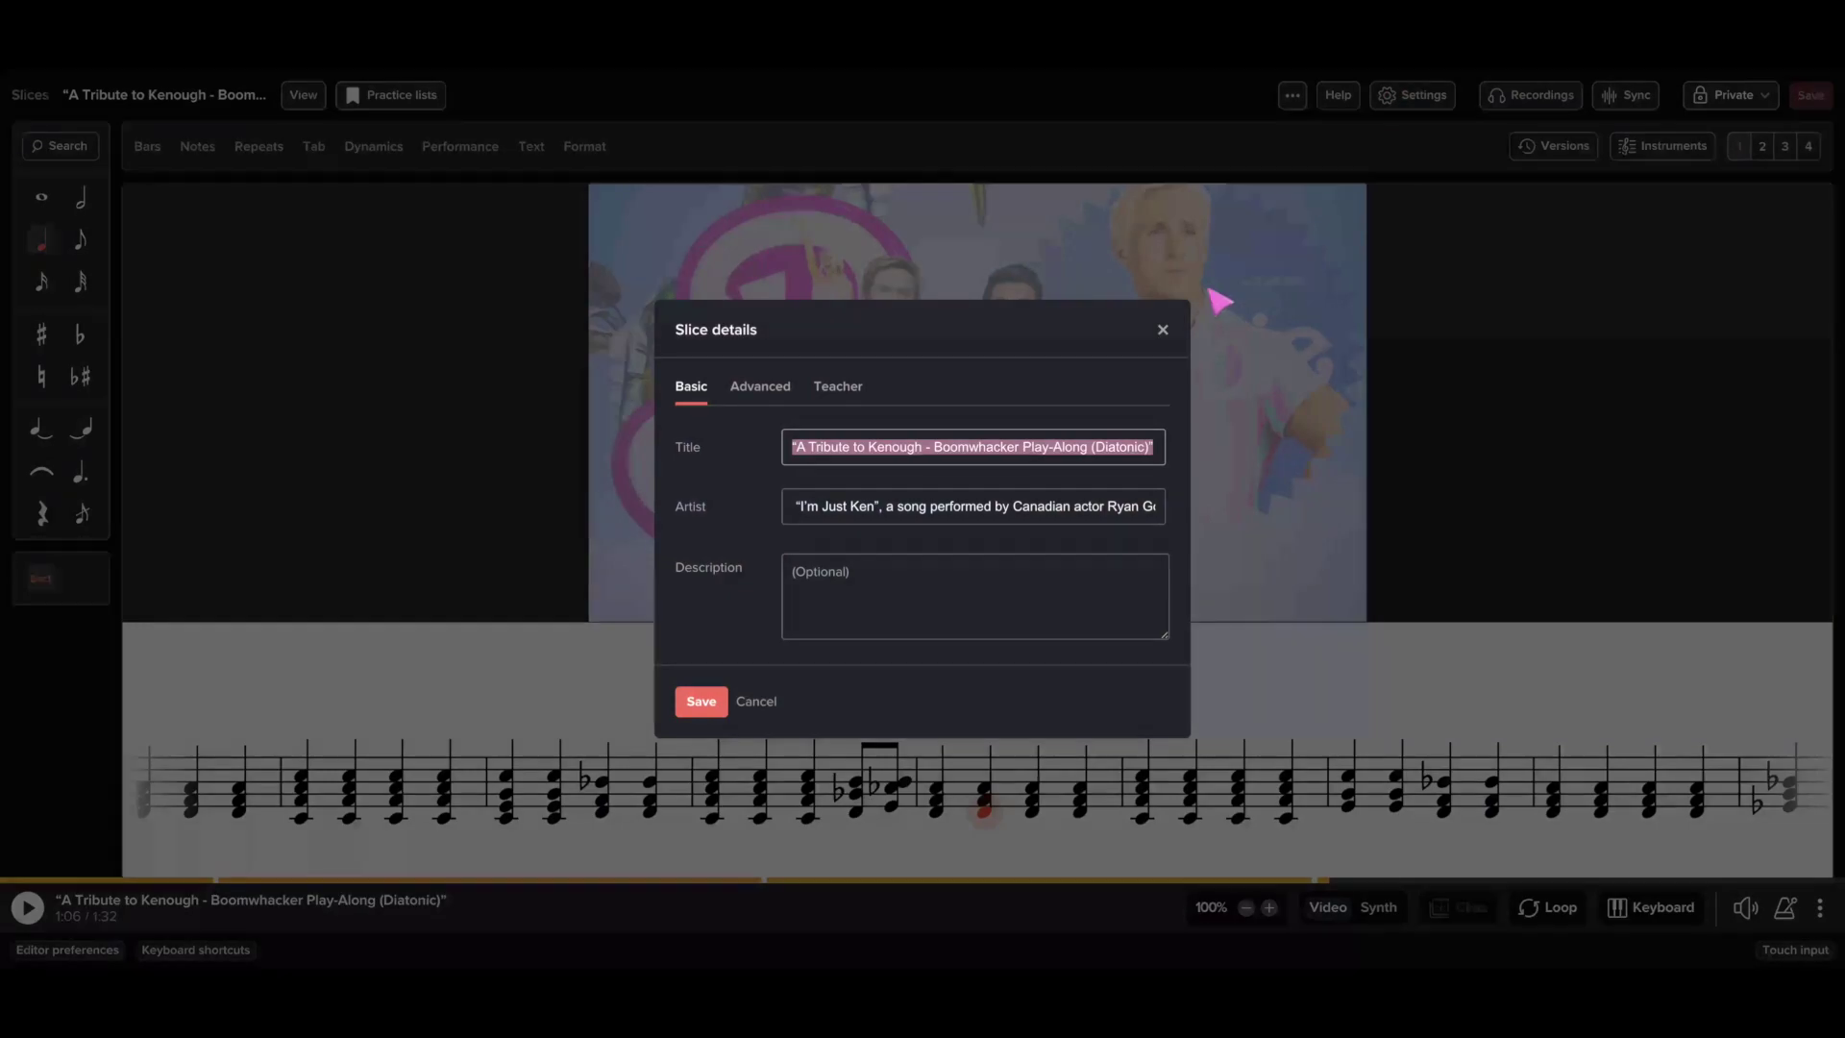
click(1163, 330)
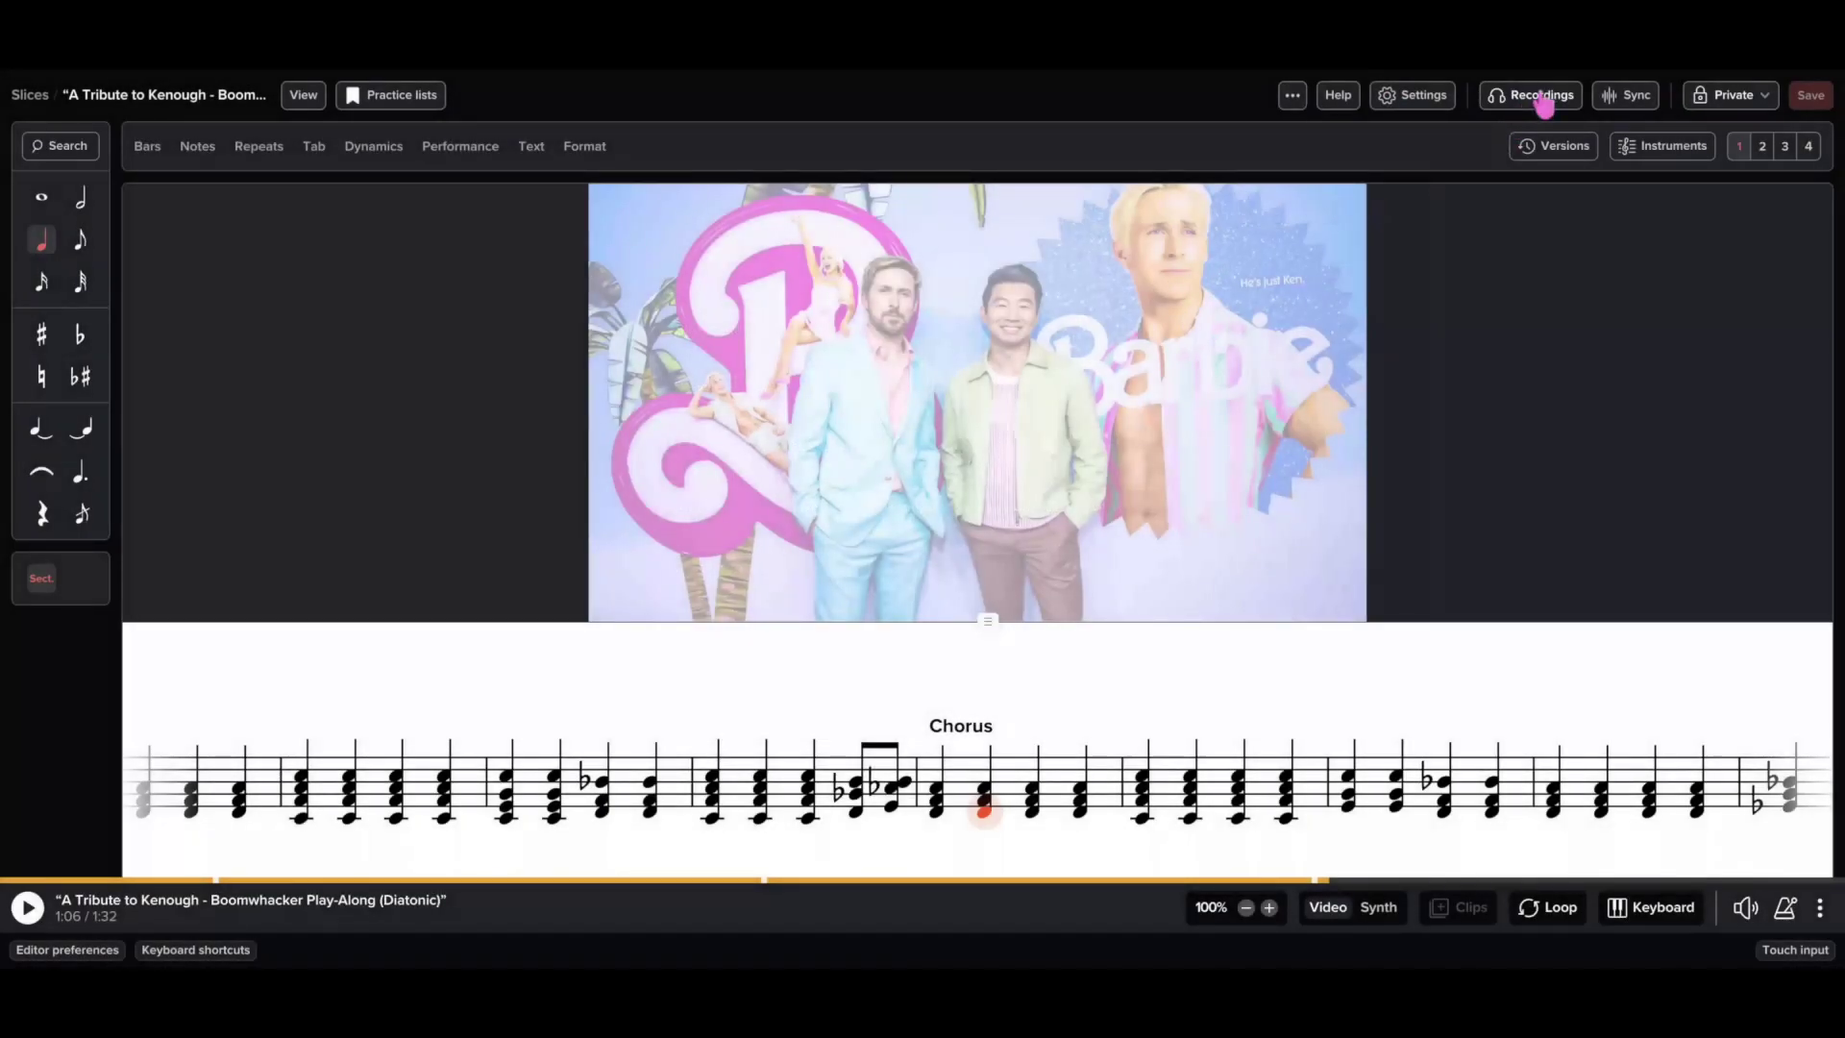
click(1543, 99)
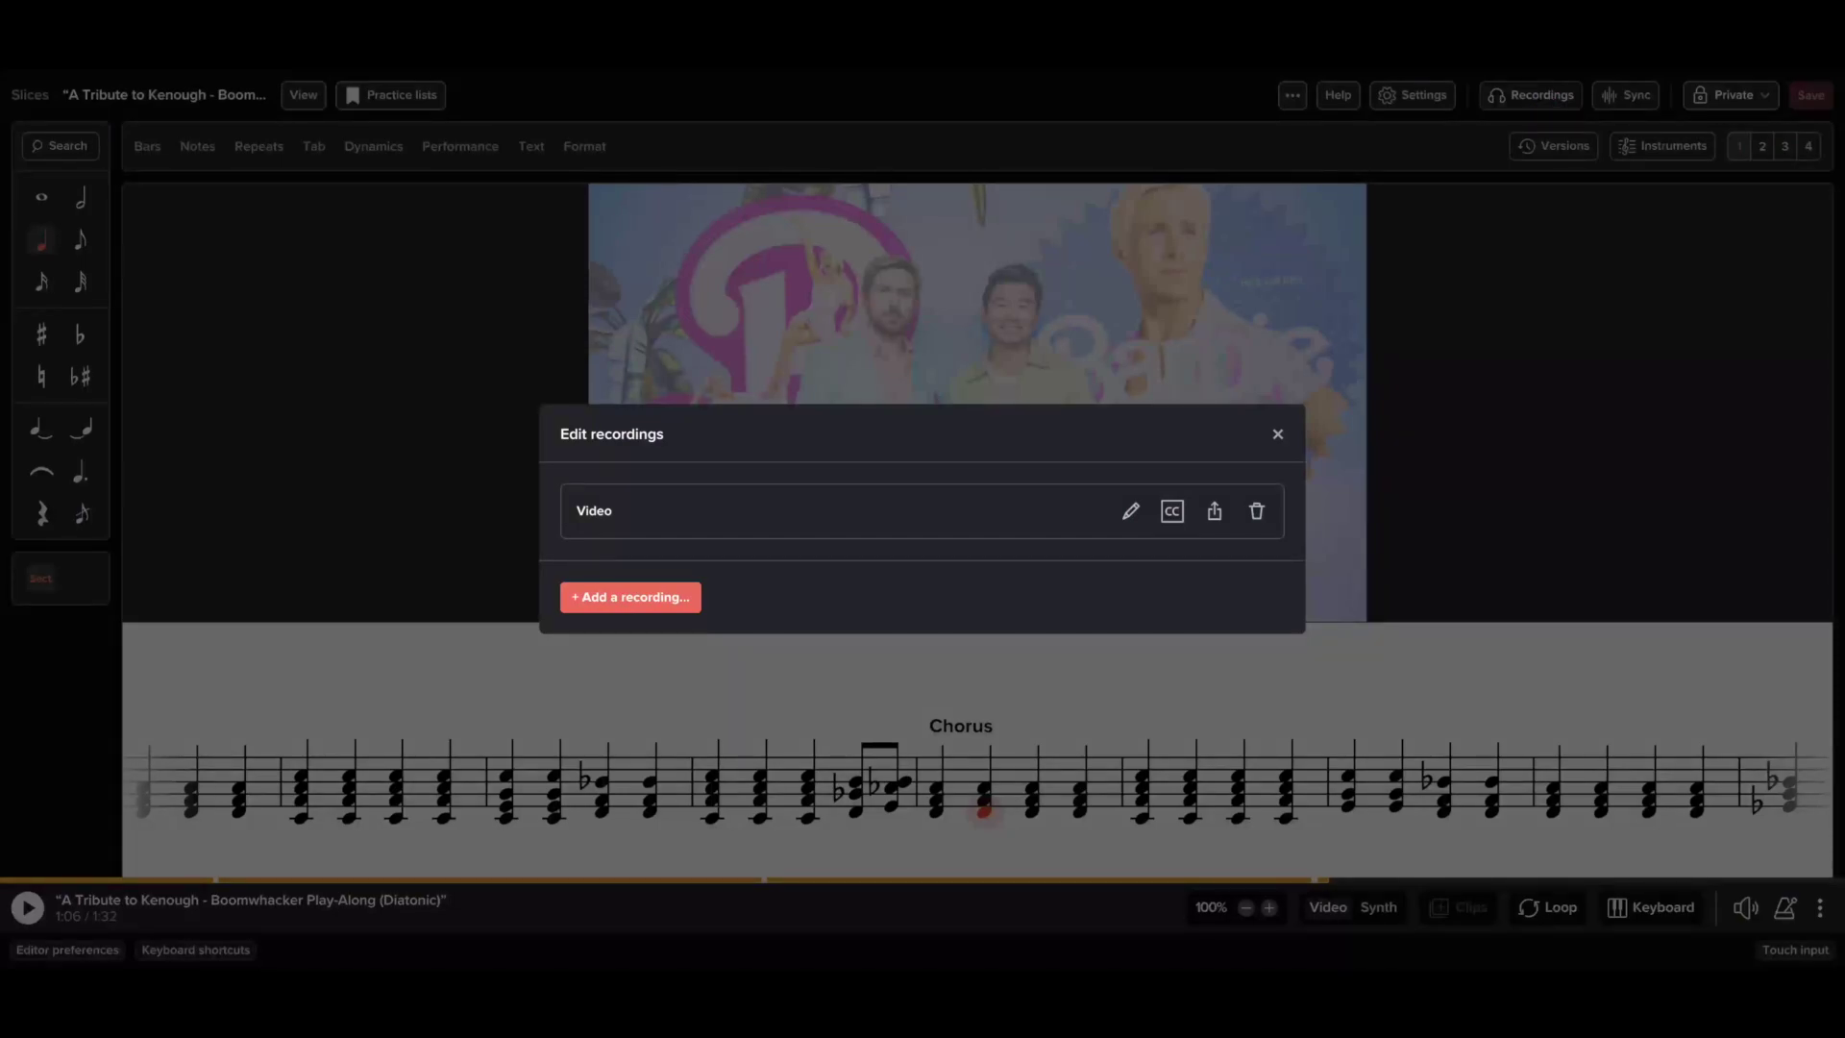
click(1278, 434)
Show the sync editor with its bar markers and hide it again
click(1620, 102)
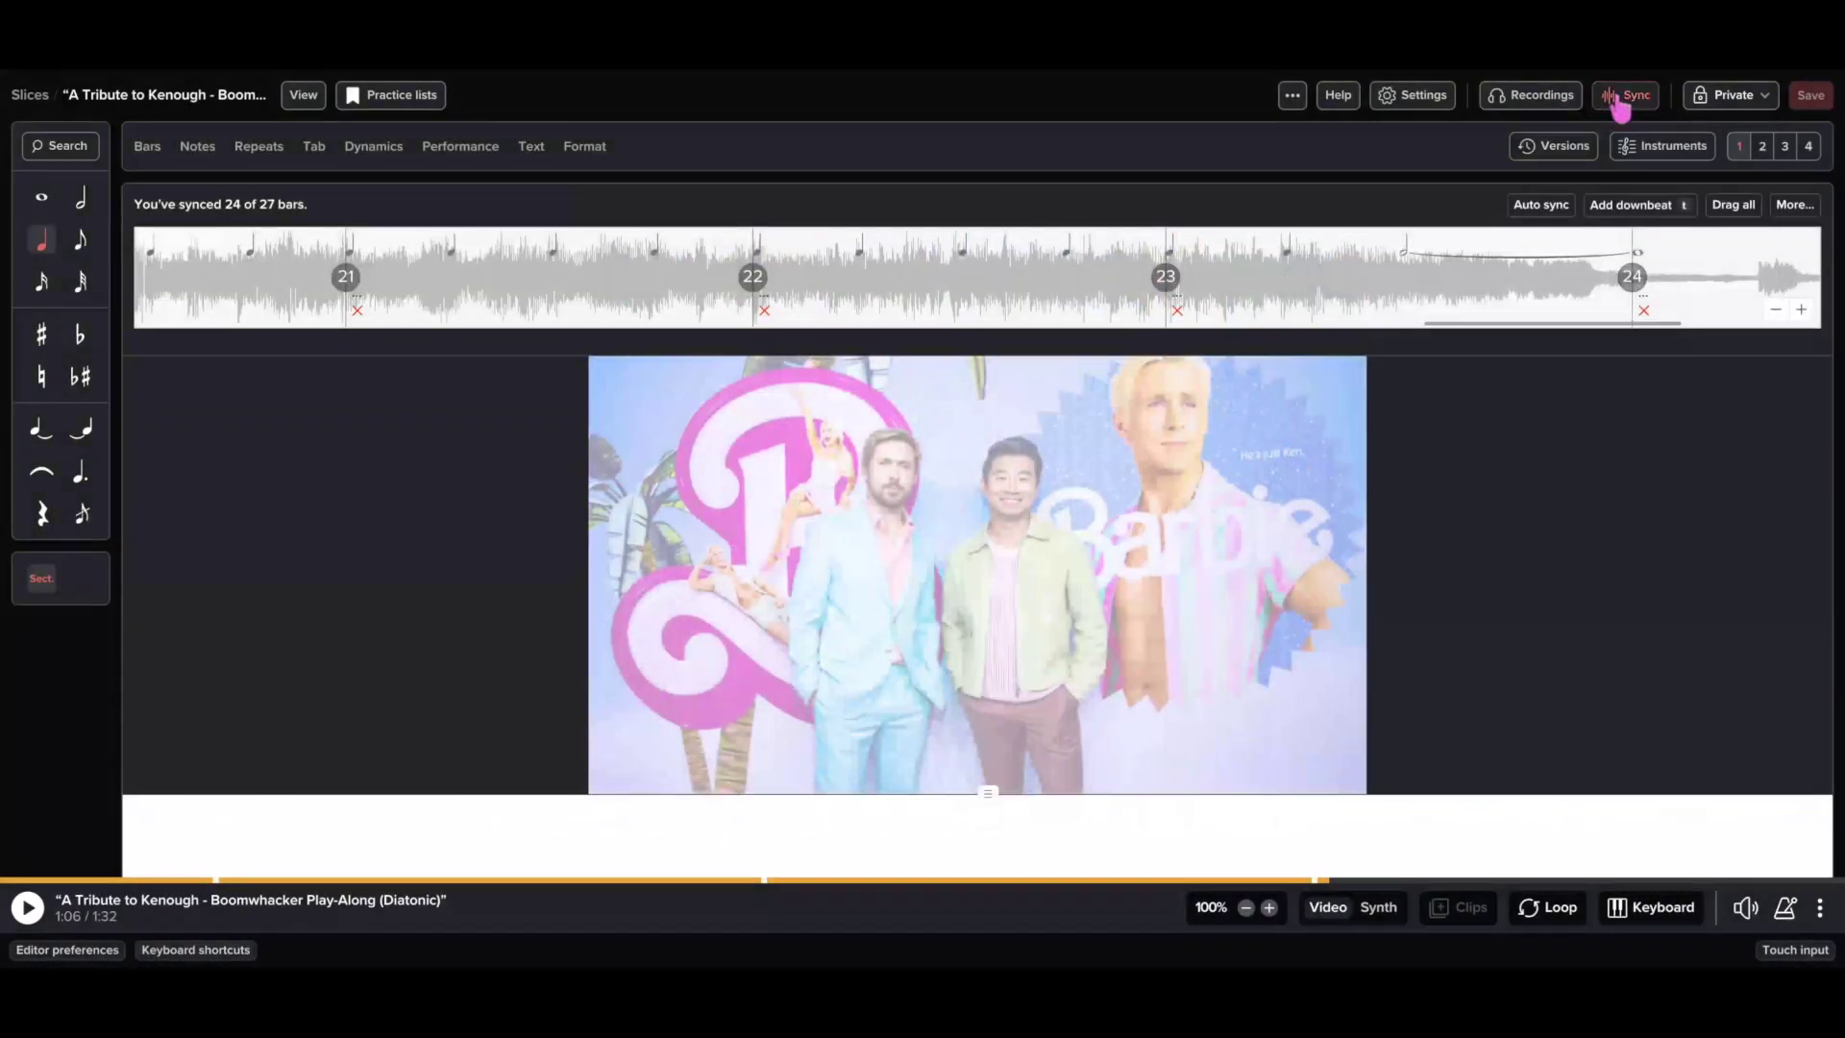
click(1622, 104)
View the private sharing option and dismiss its upgrade dialog
click(1717, 100)
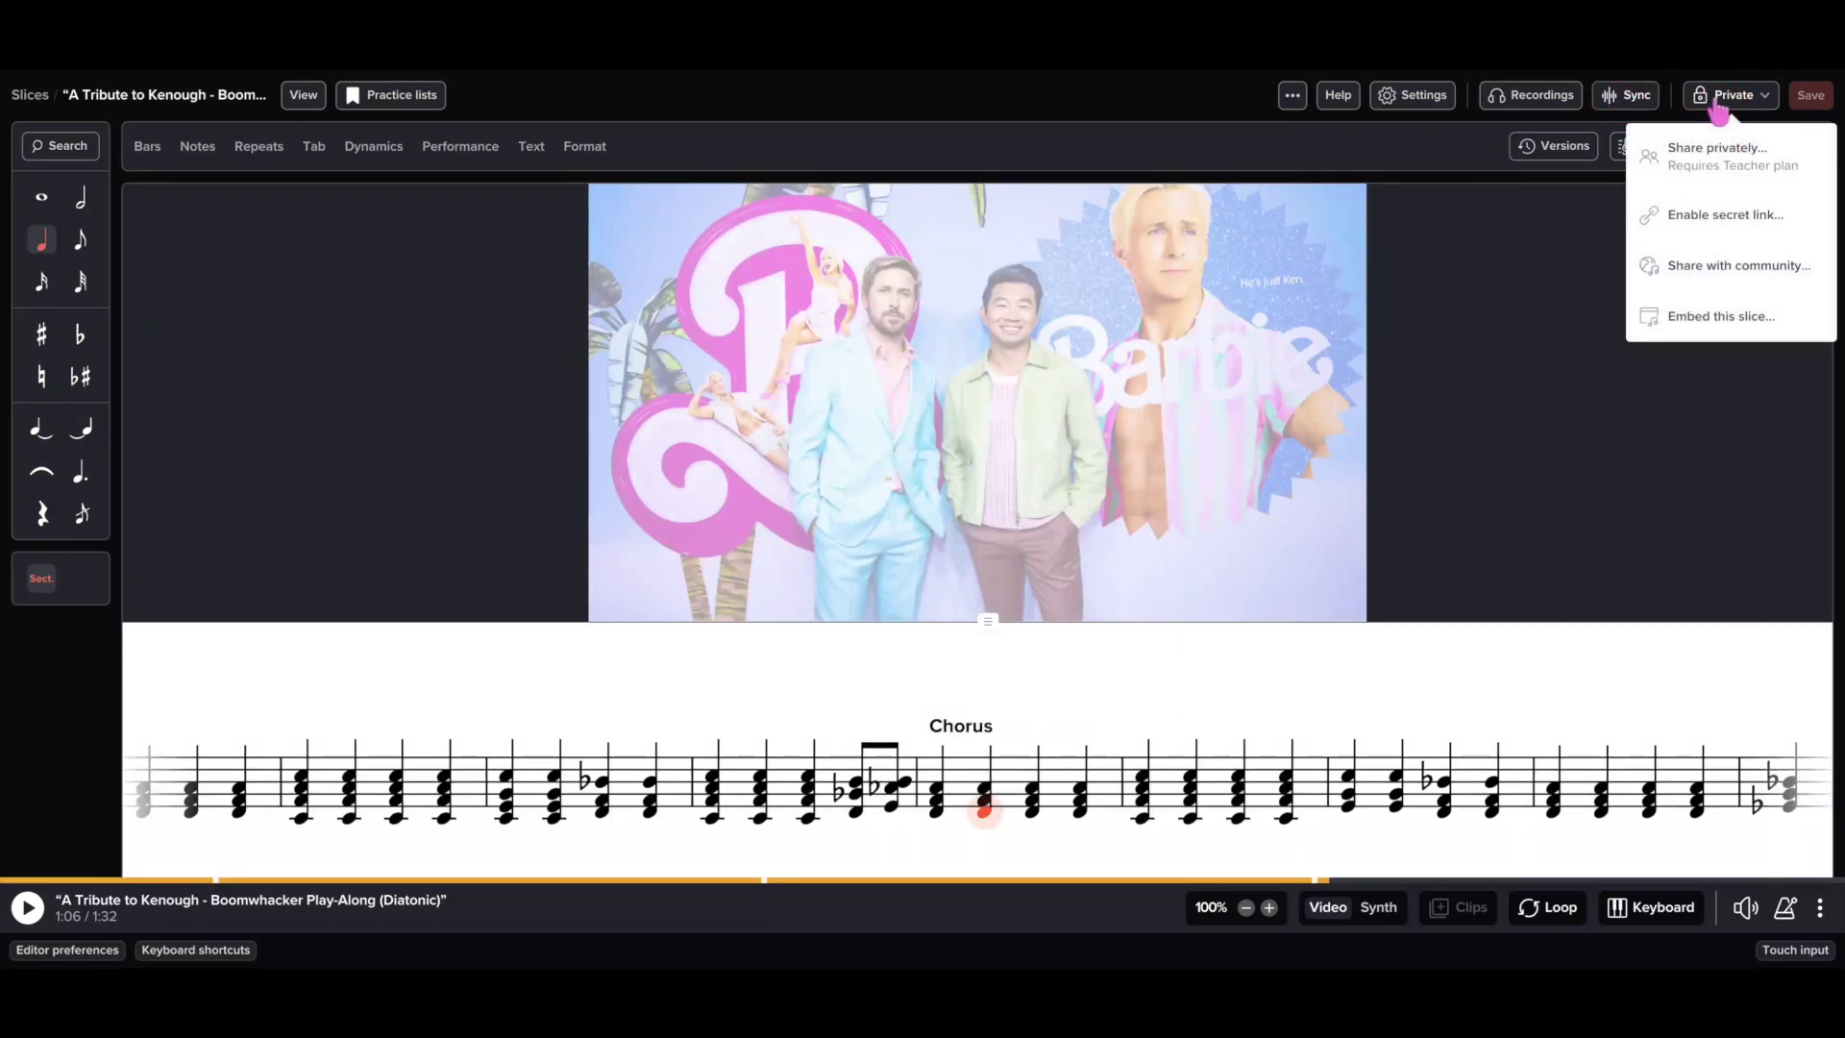
click(1705, 156)
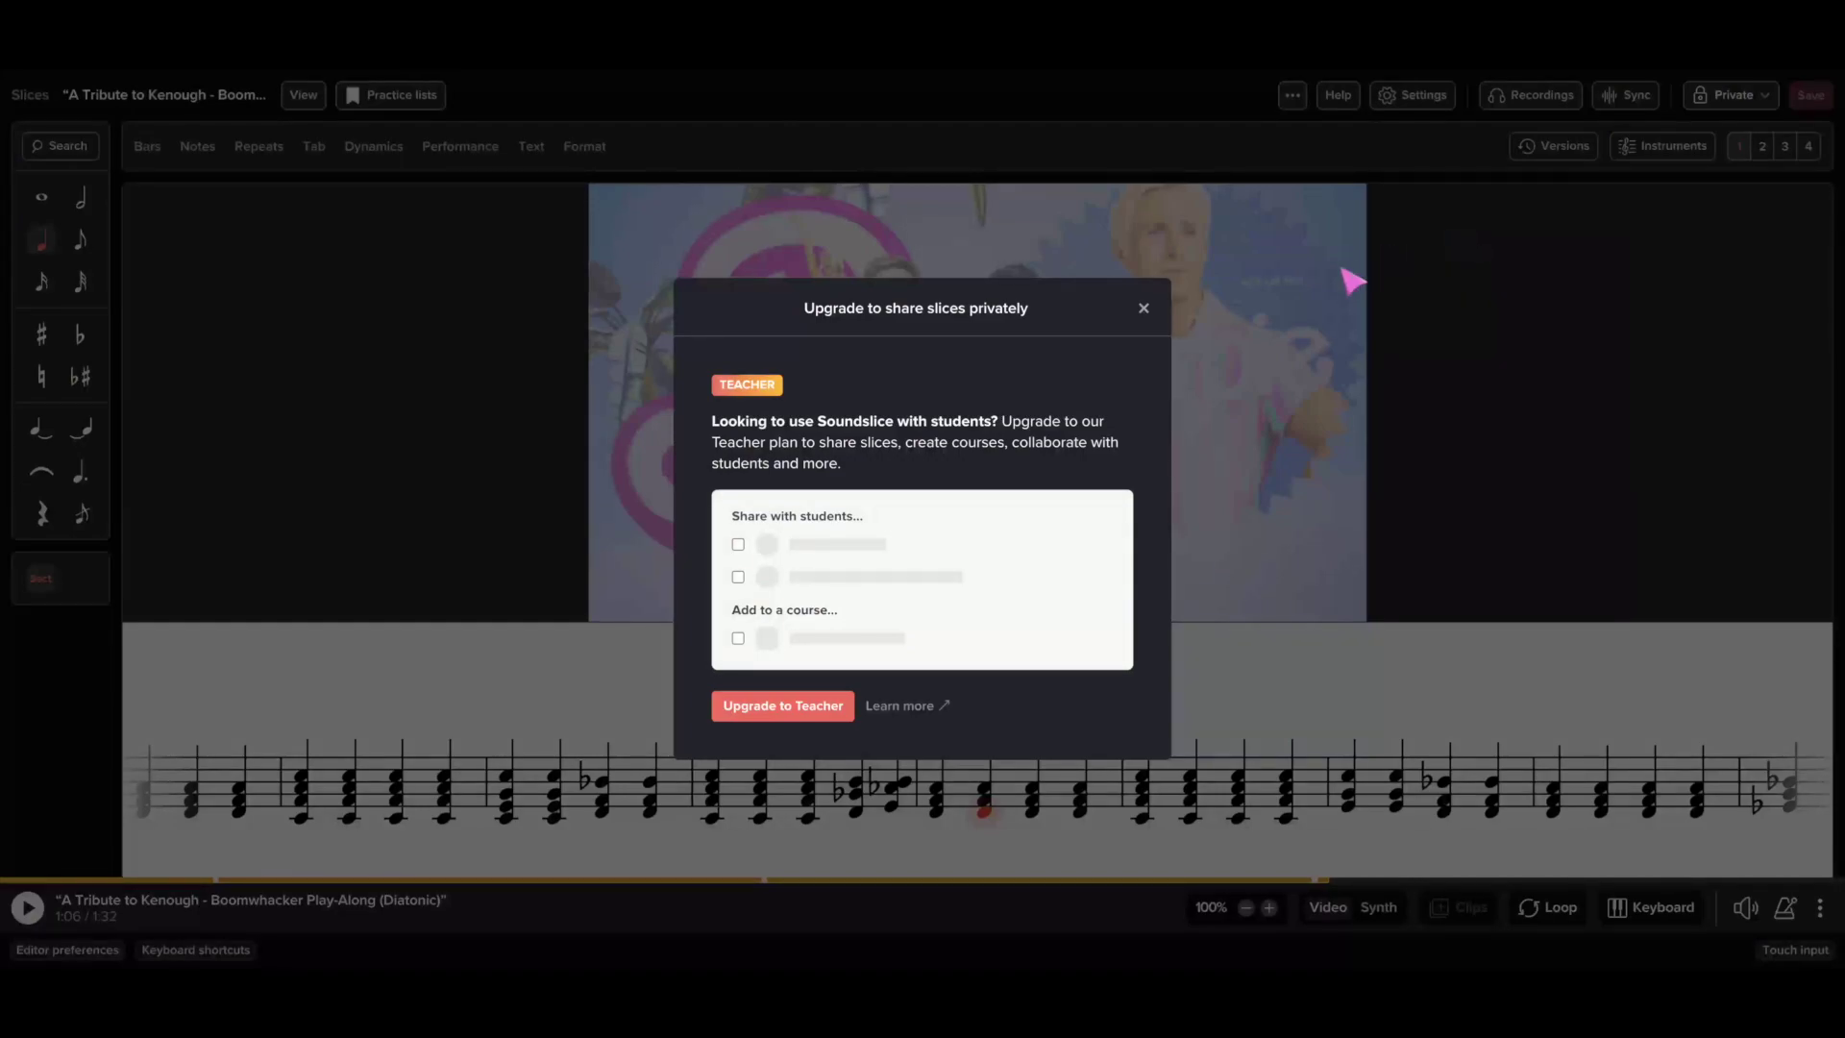
click(1142, 311)
View the secret link sharing settings and close them with the link left disabled
click(1699, 98)
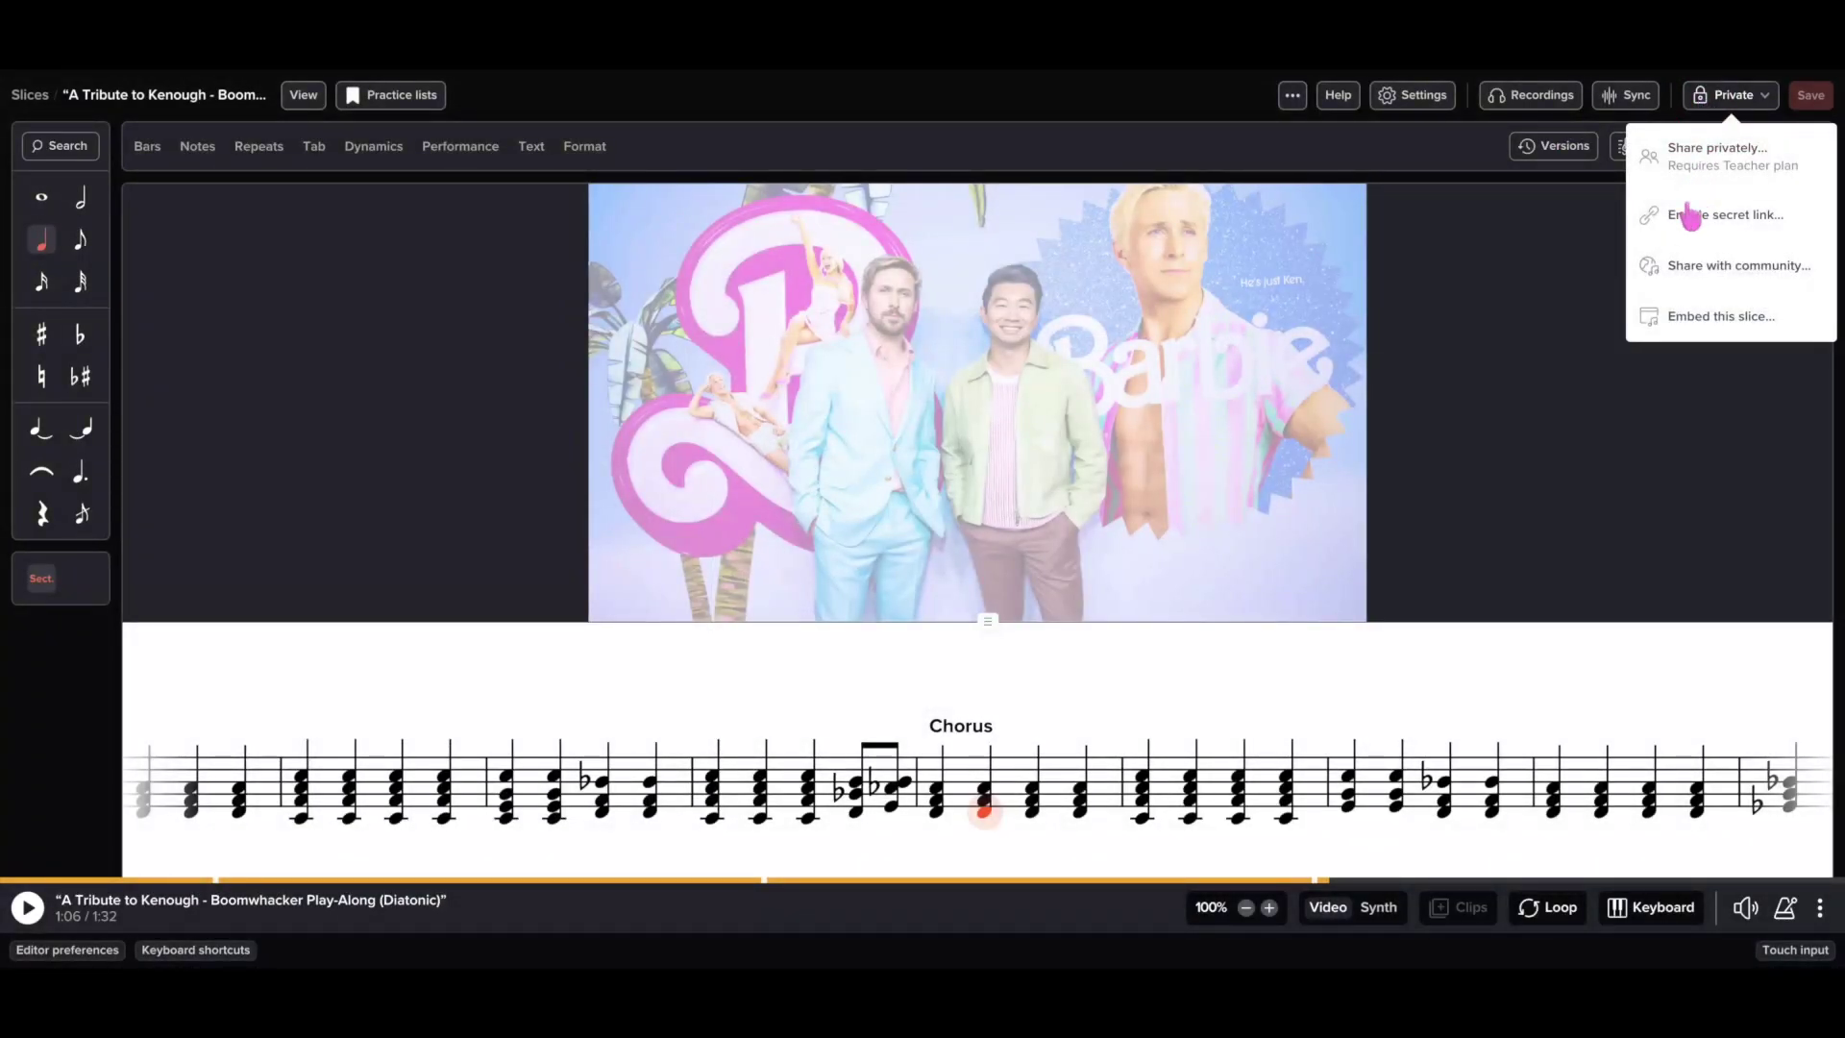
click(1690, 217)
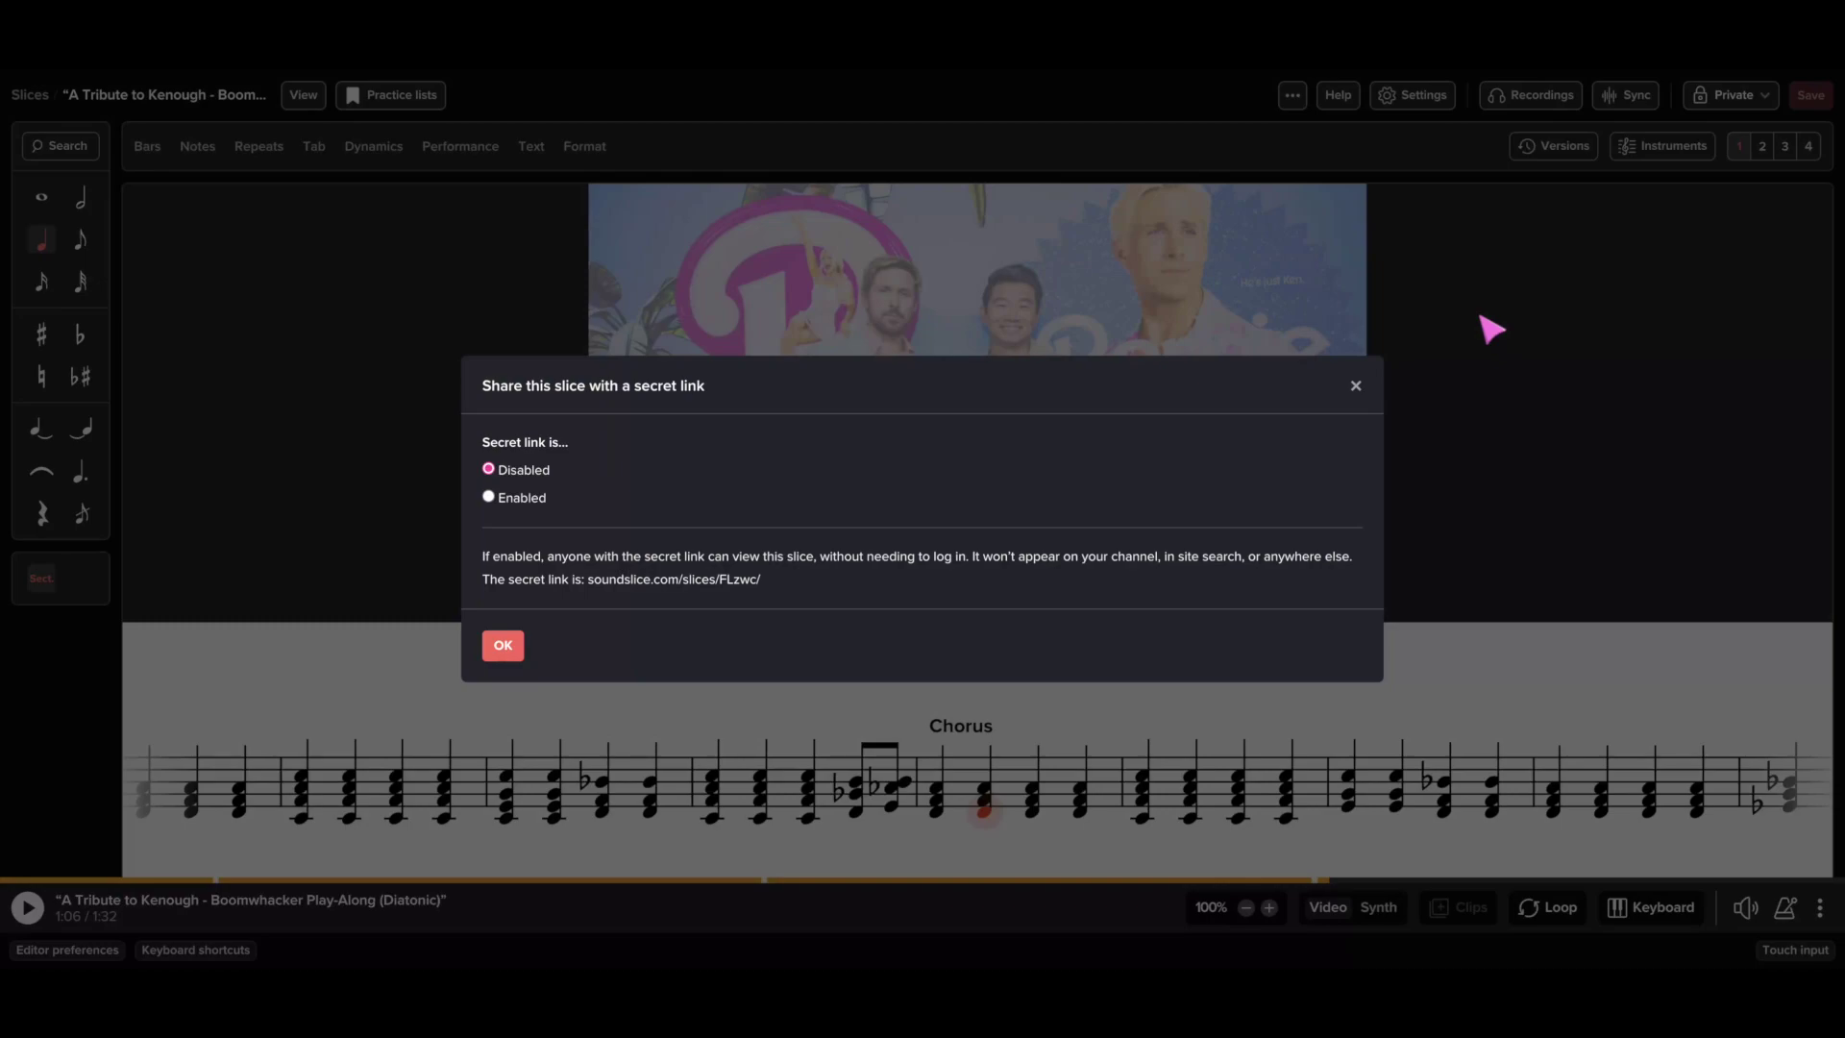
click(1357, 387)
View the form for sharing the slice with the community and close it without publishing
click(1742, 113)
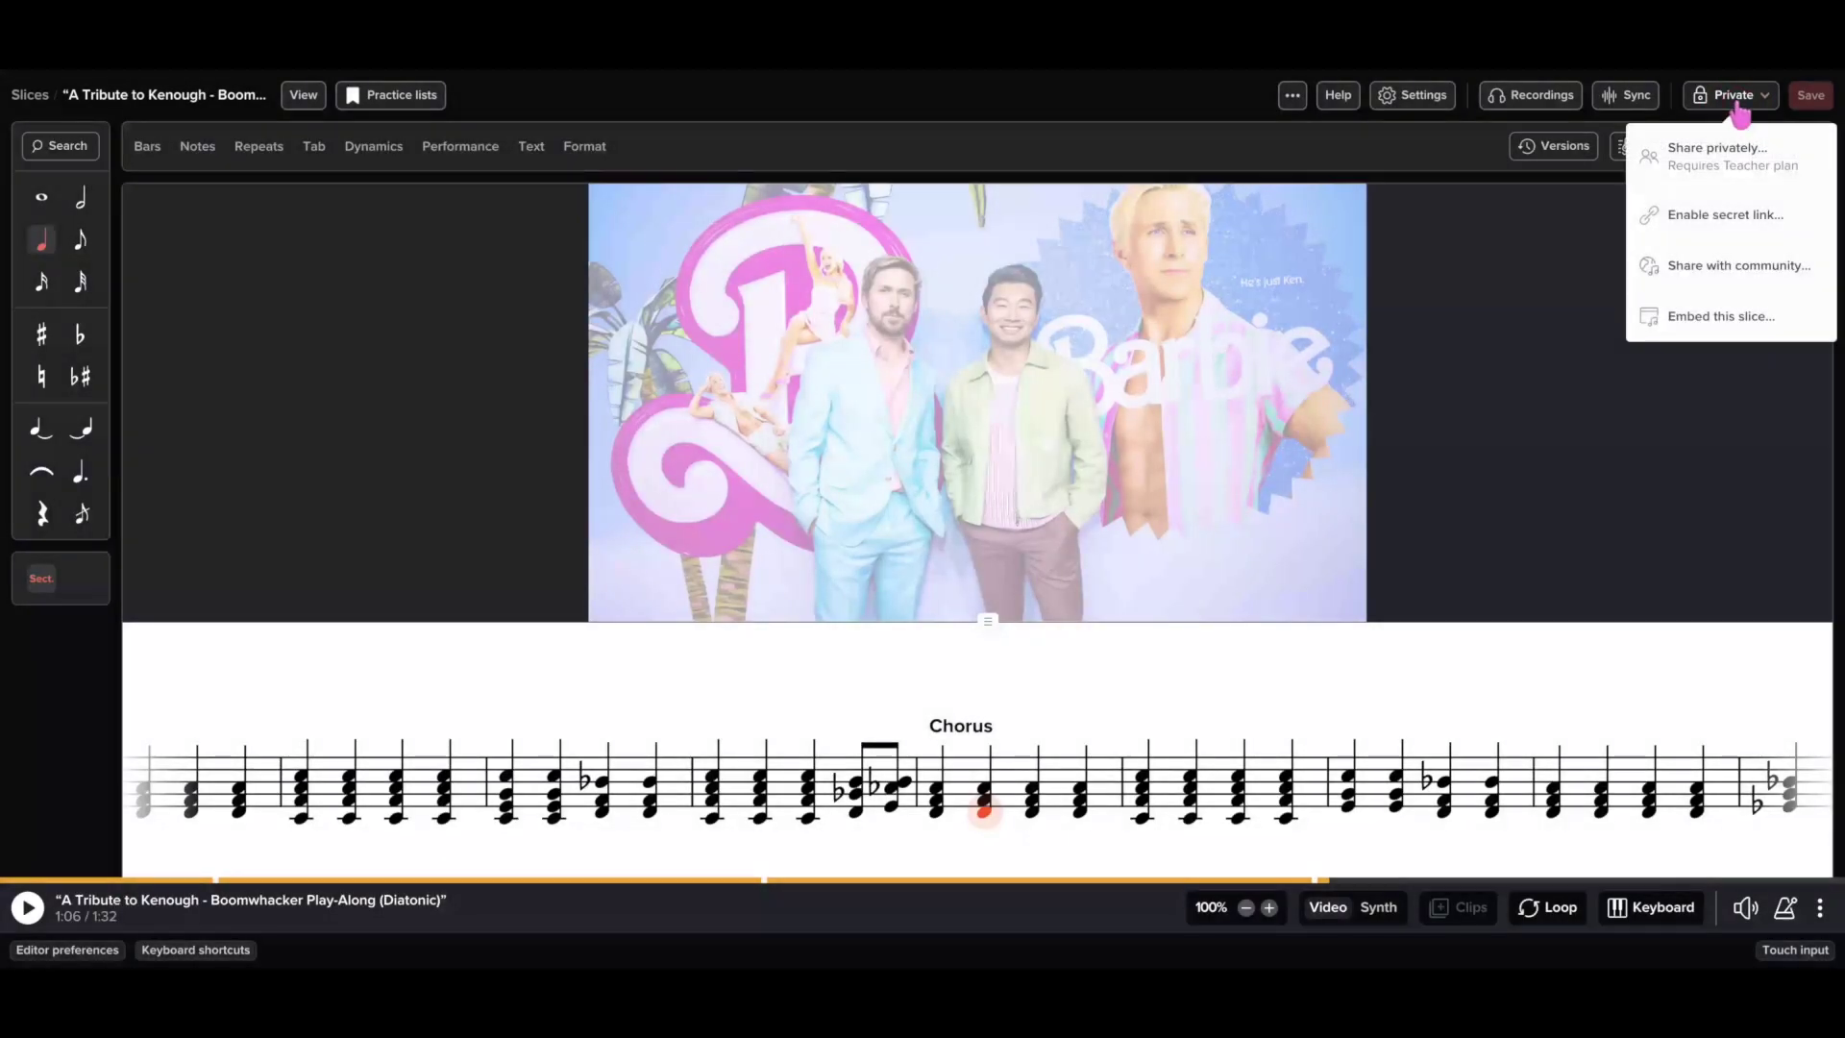
click(1697, 270)
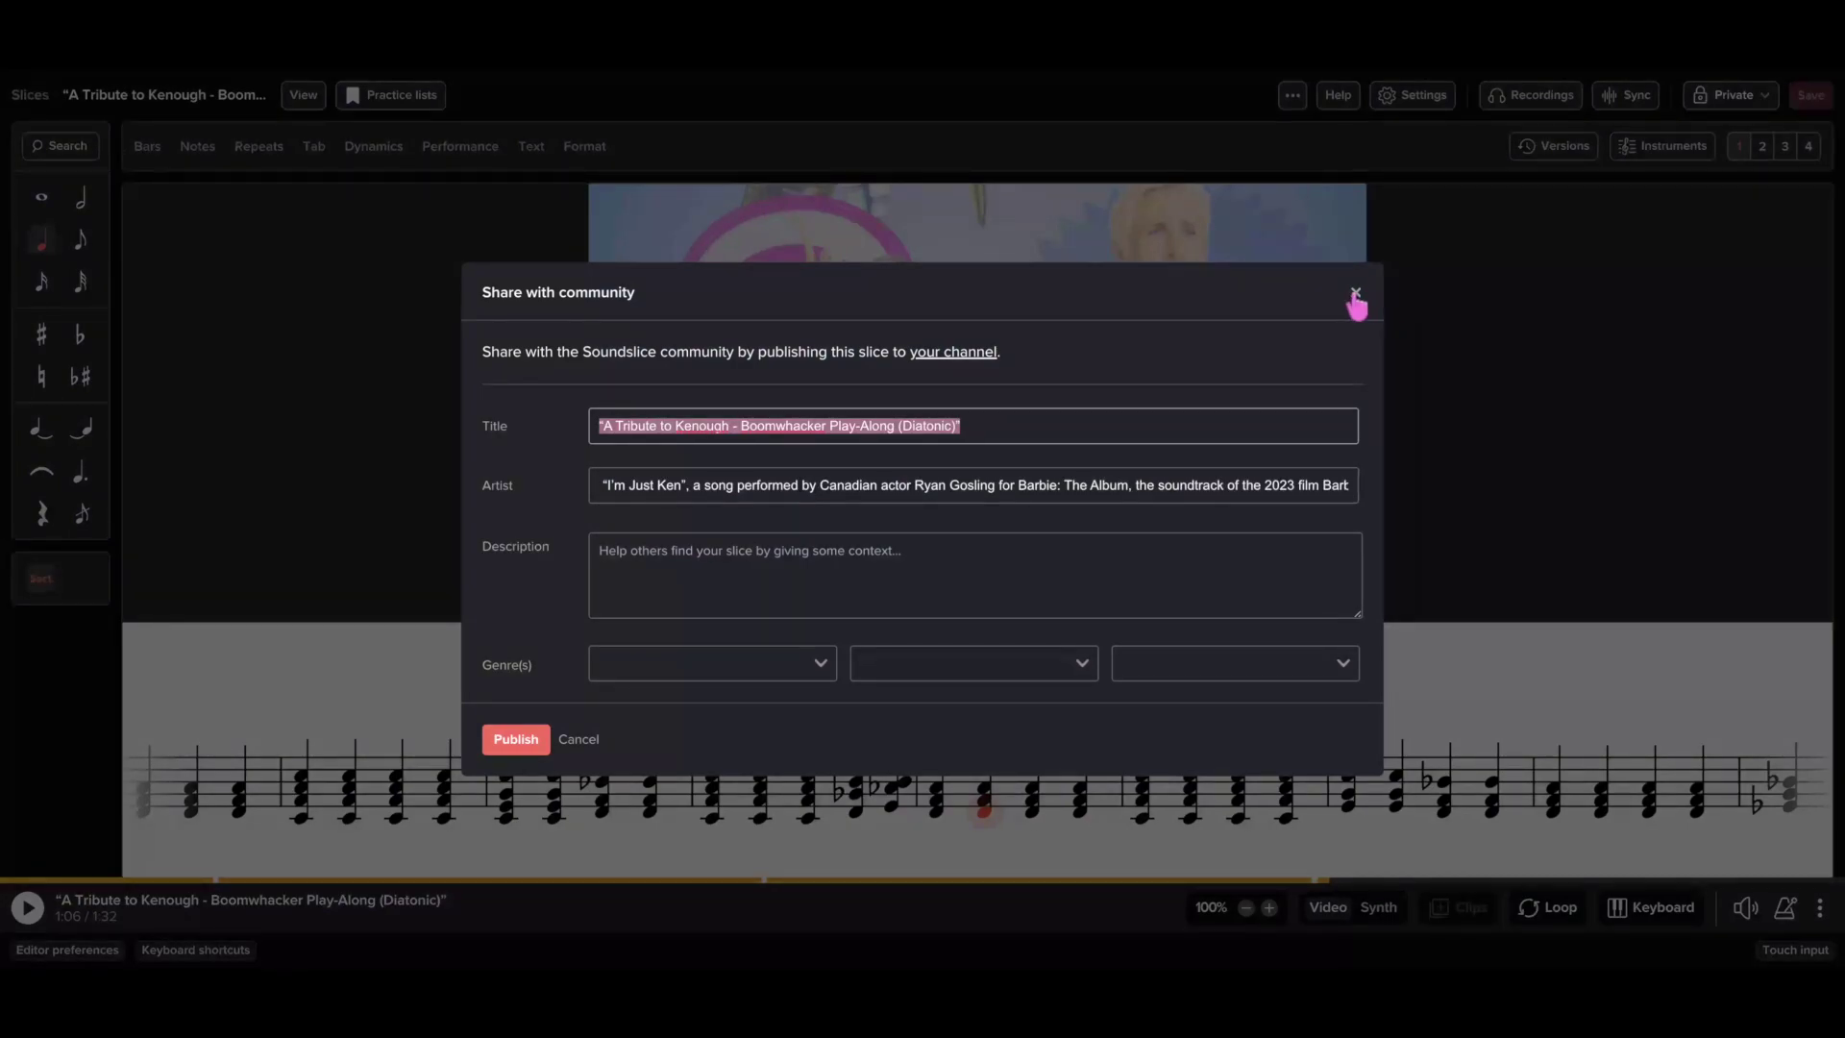
click(1356, 294)
View the slice's embedding settings and close them with embedding left disabled
click(1736, 96)
click(1718, 315)
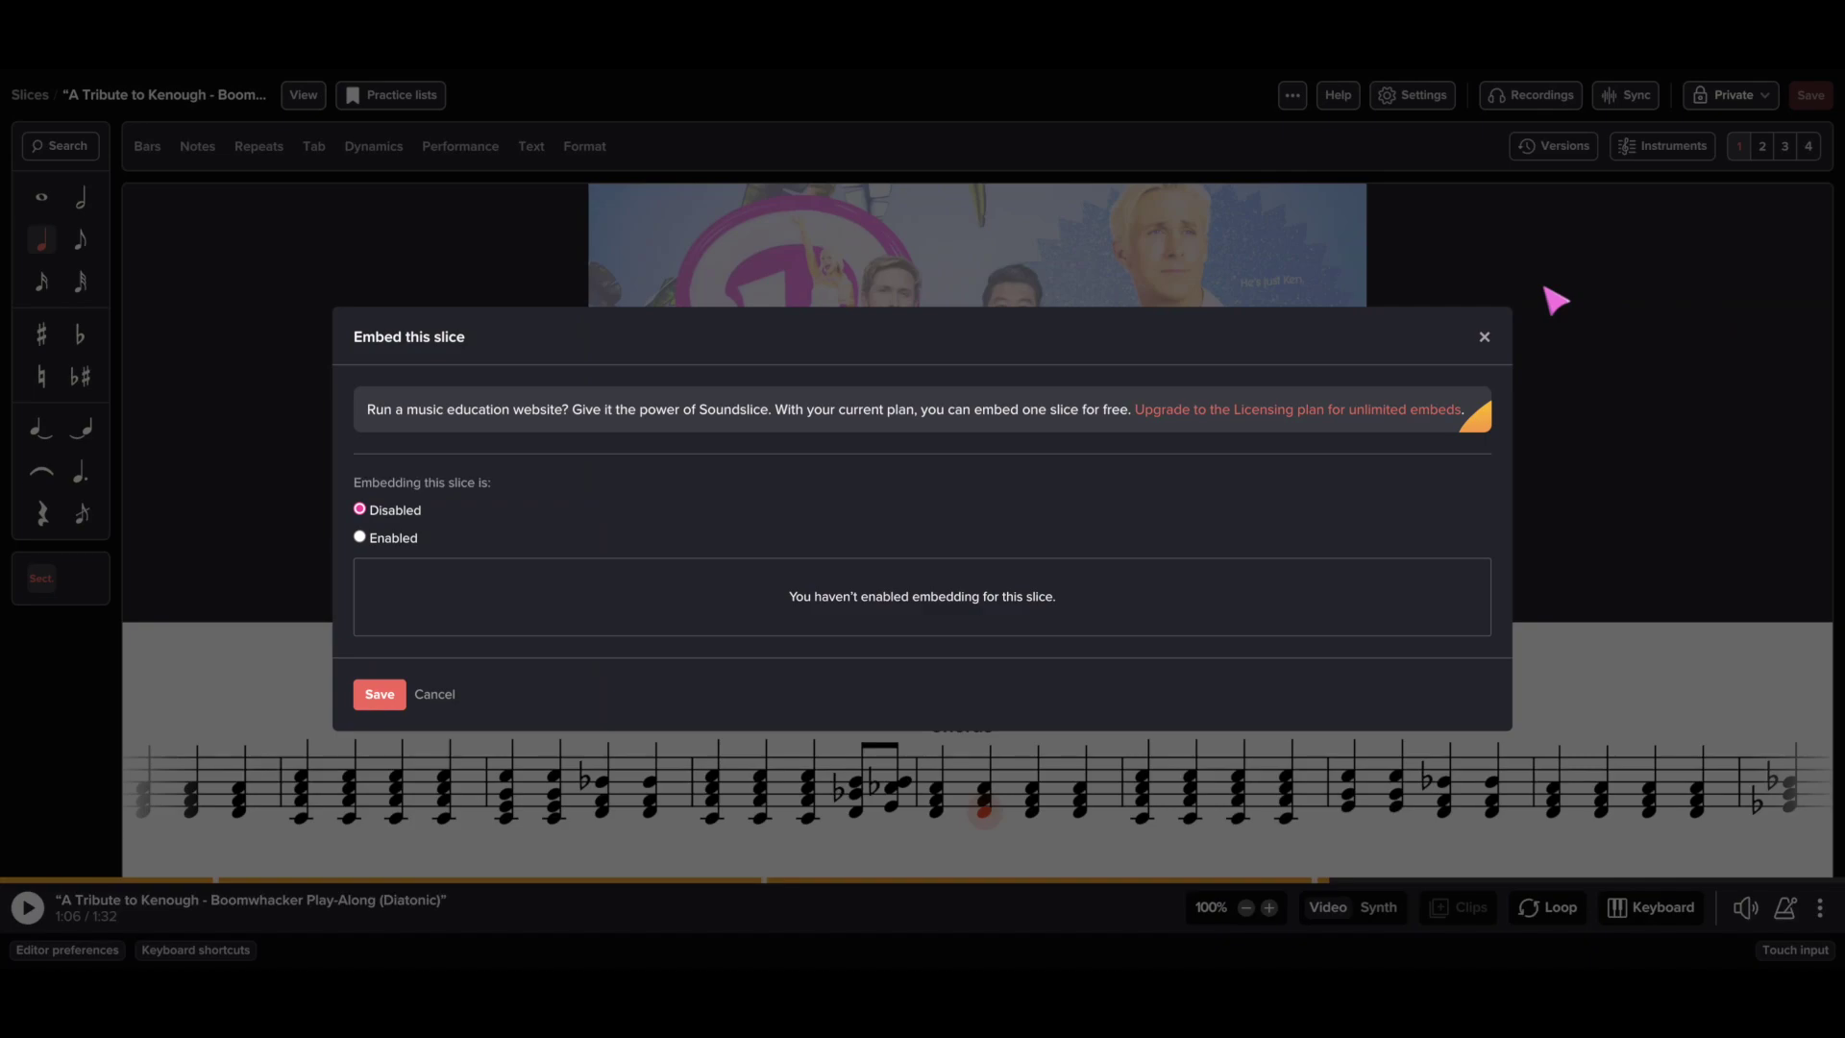
click(1485, 339)
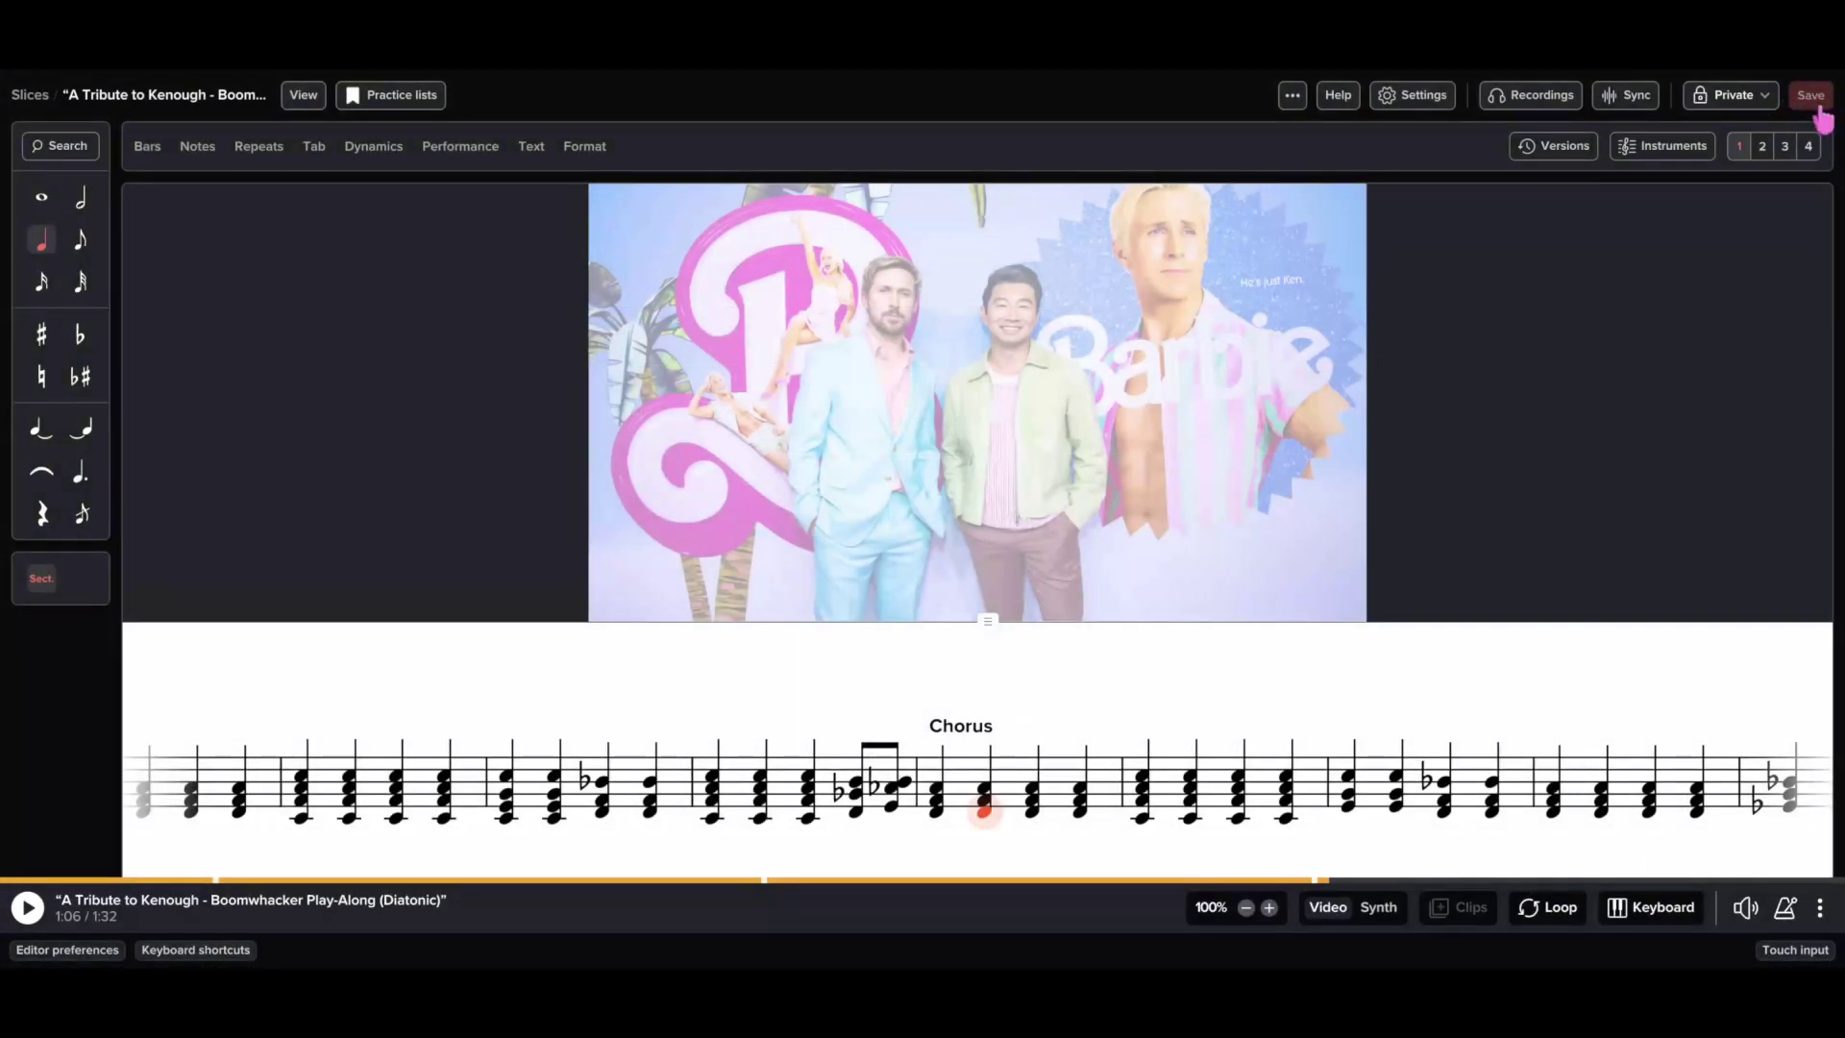
Check the slice's version history and open the list of instruments
click(1551, 154)
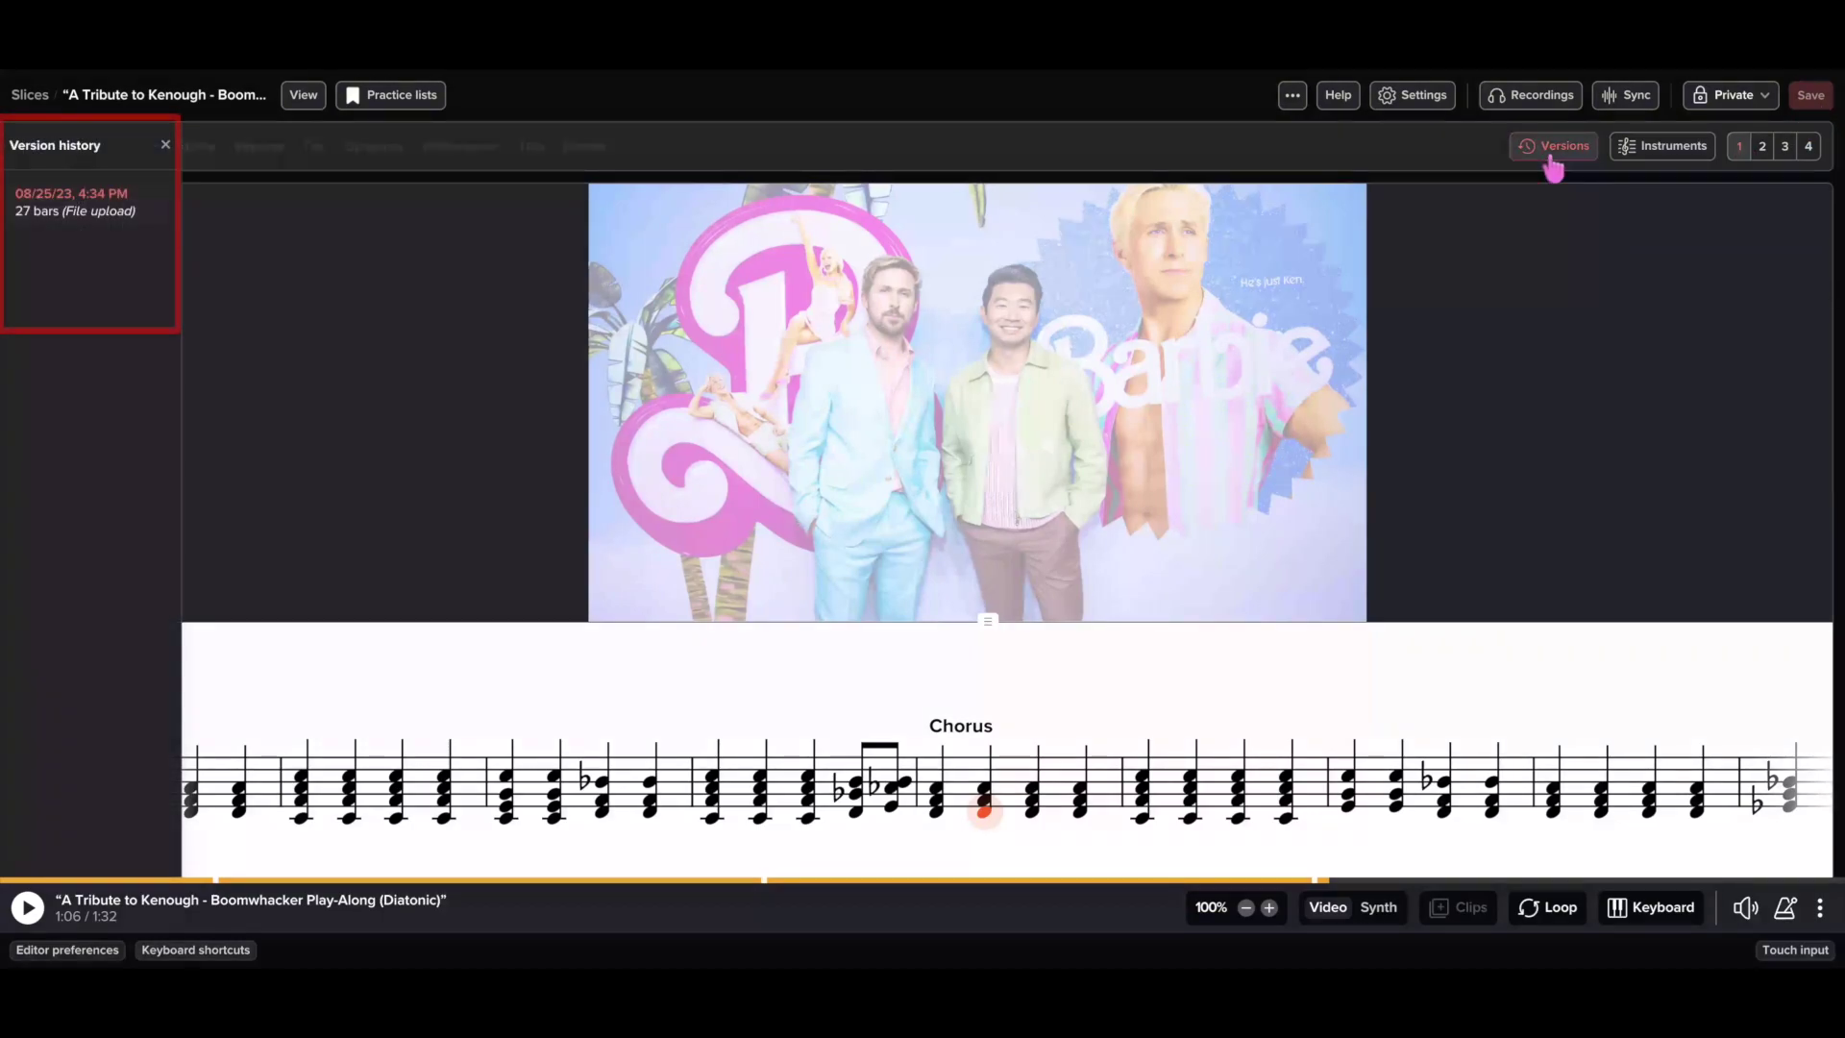
click(166, 145)
click(1658, 154)
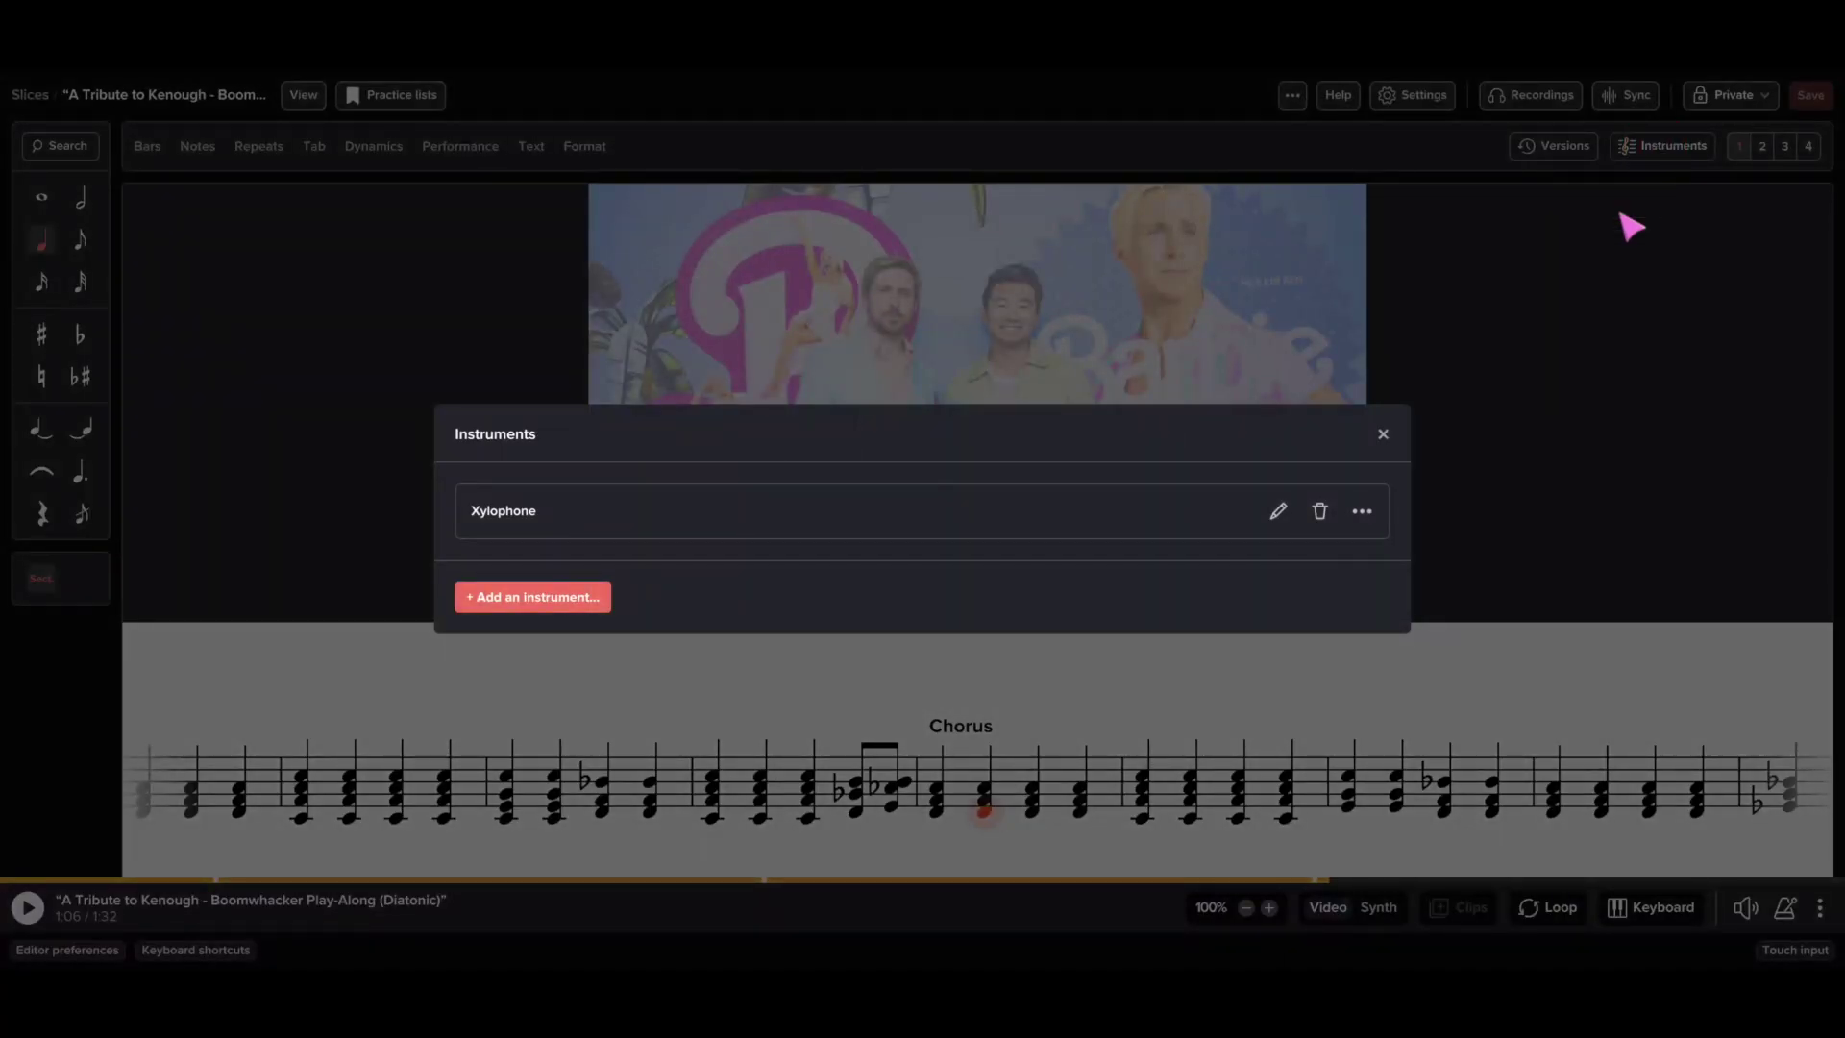
Close the instruments list and look through the Bars, Notes, Repeats, Tab, Dynamics, Performance, Text and Format notation tools
click(1382, 436)
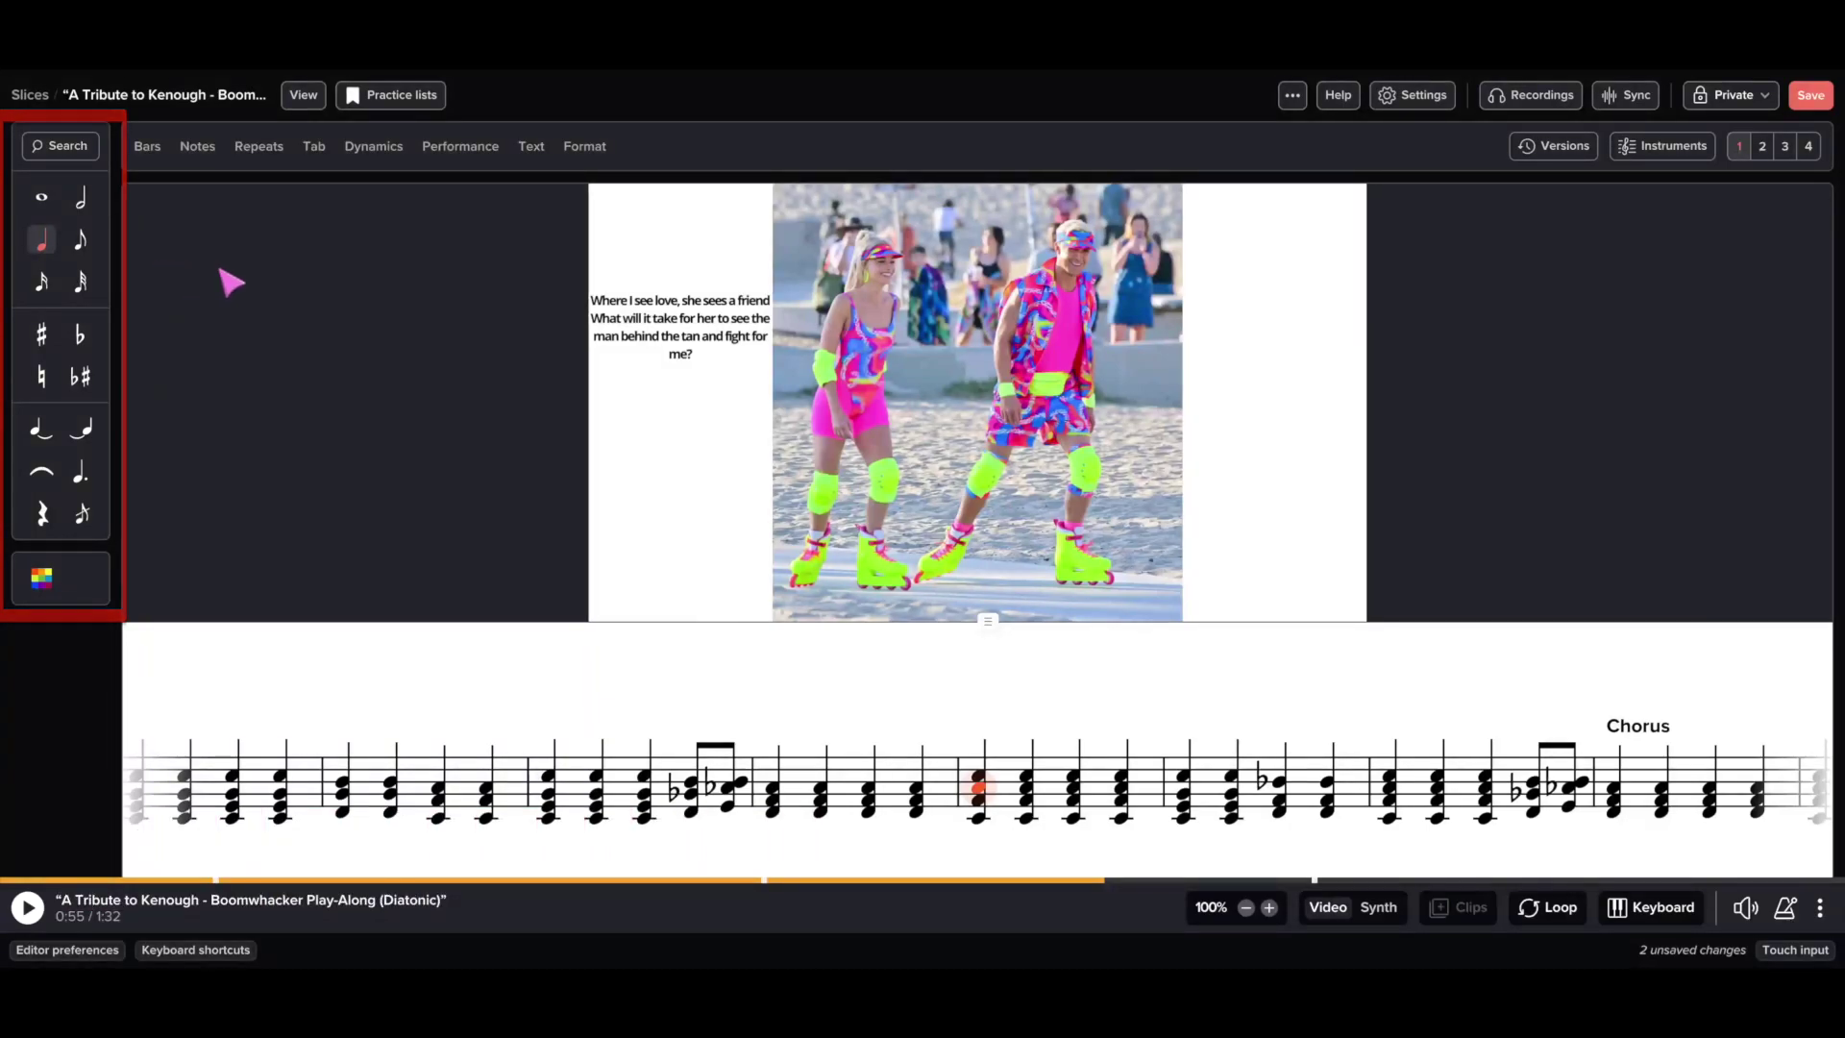
click(149, 161)
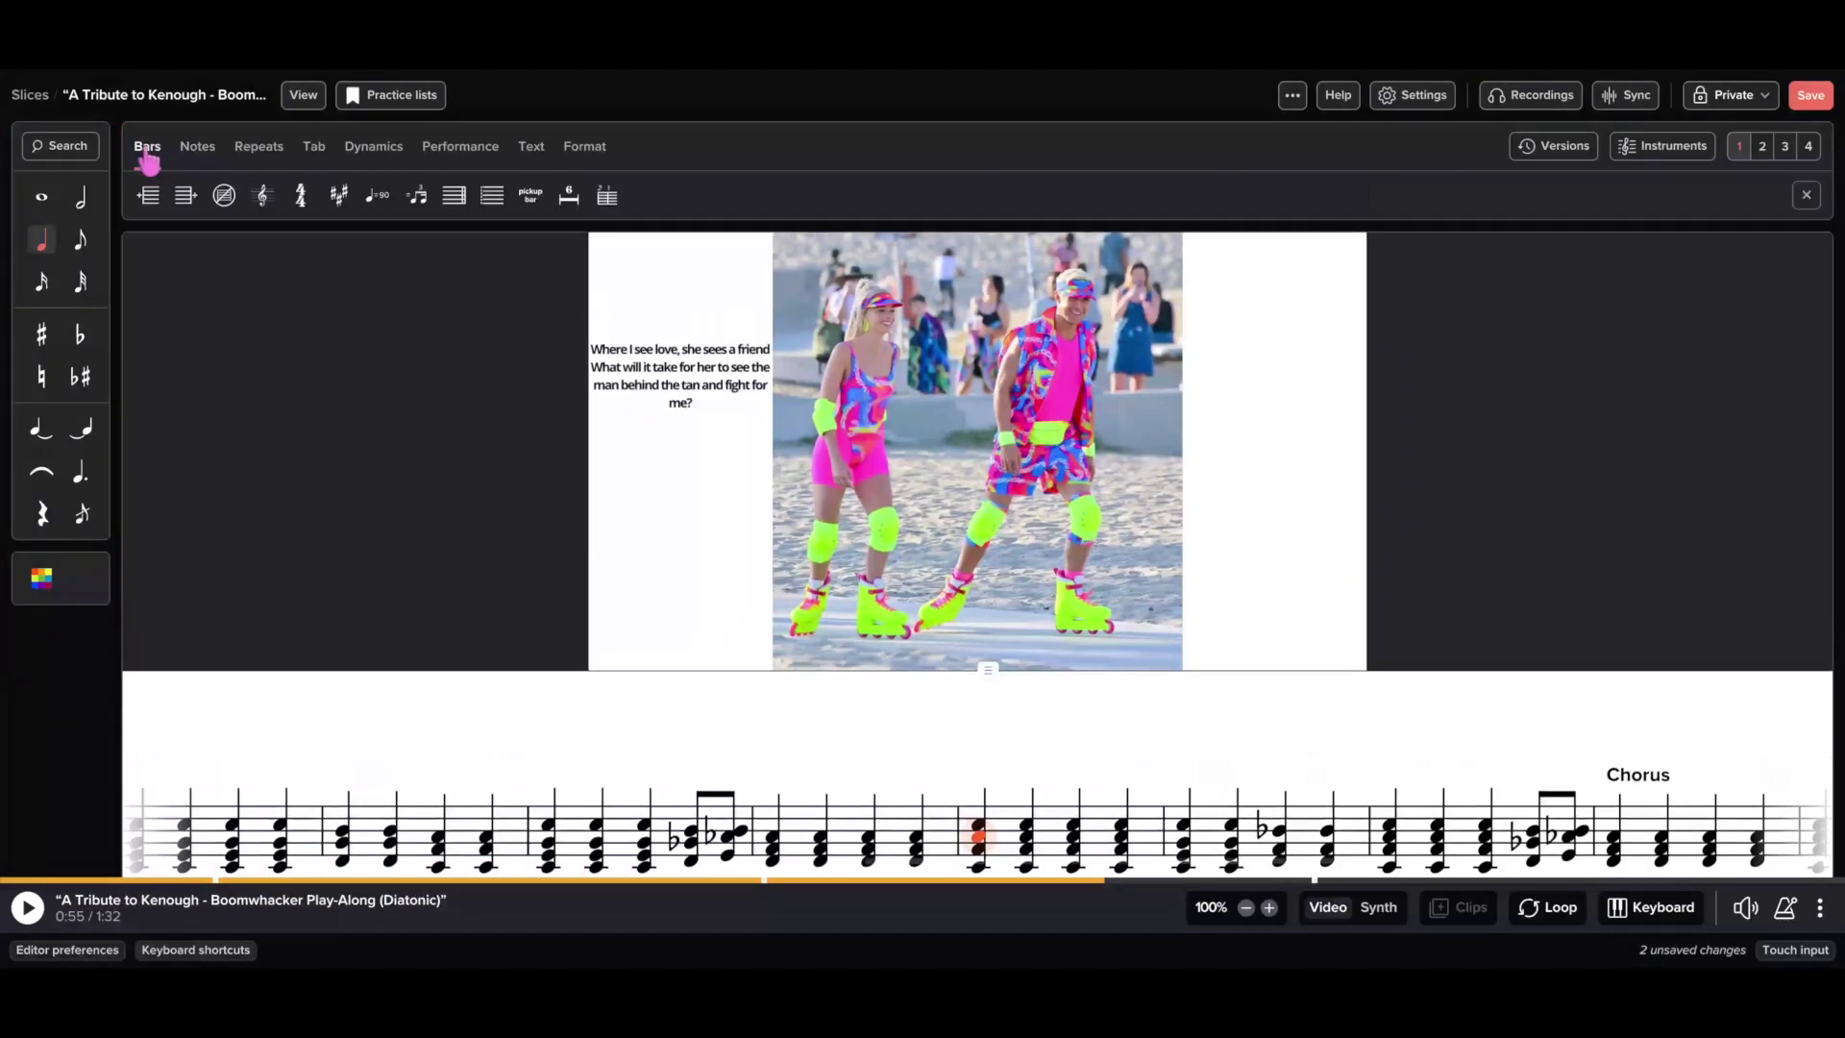
click(195, 161)
click(252, 160)
click(312, 159)
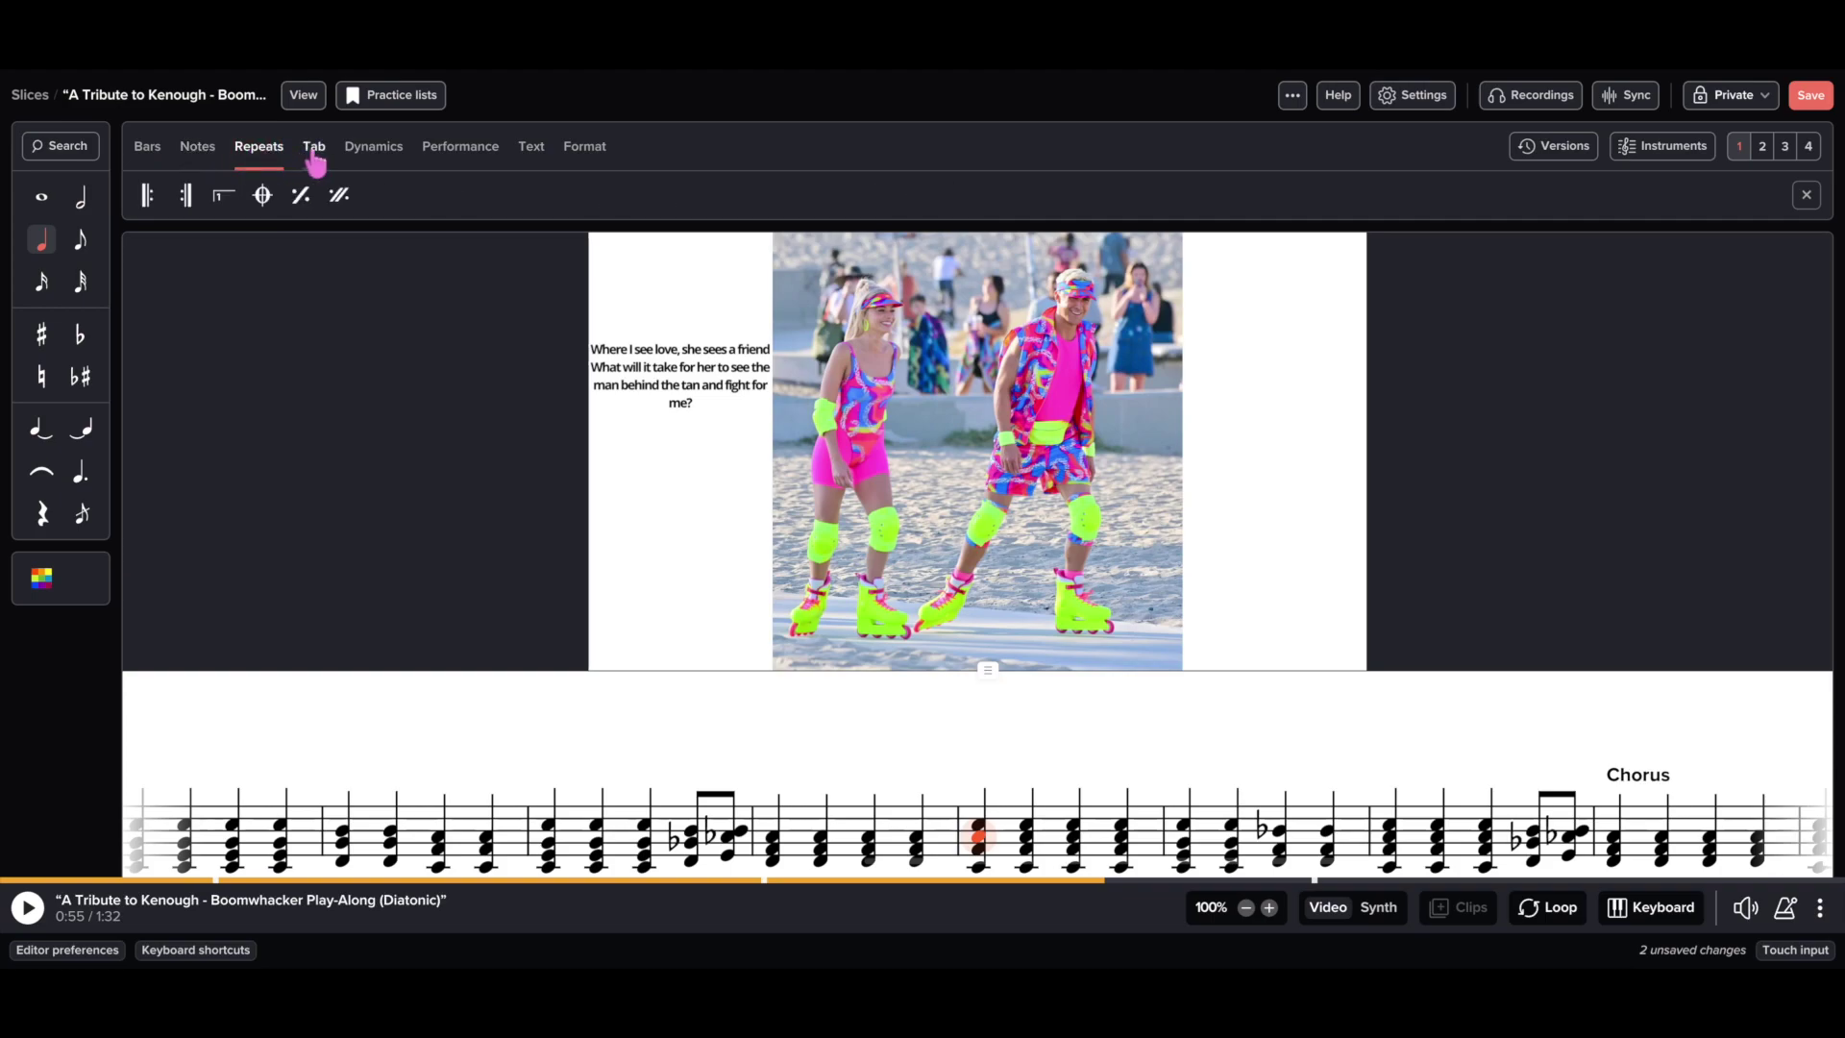
click(375, 156)
click(452, 157)
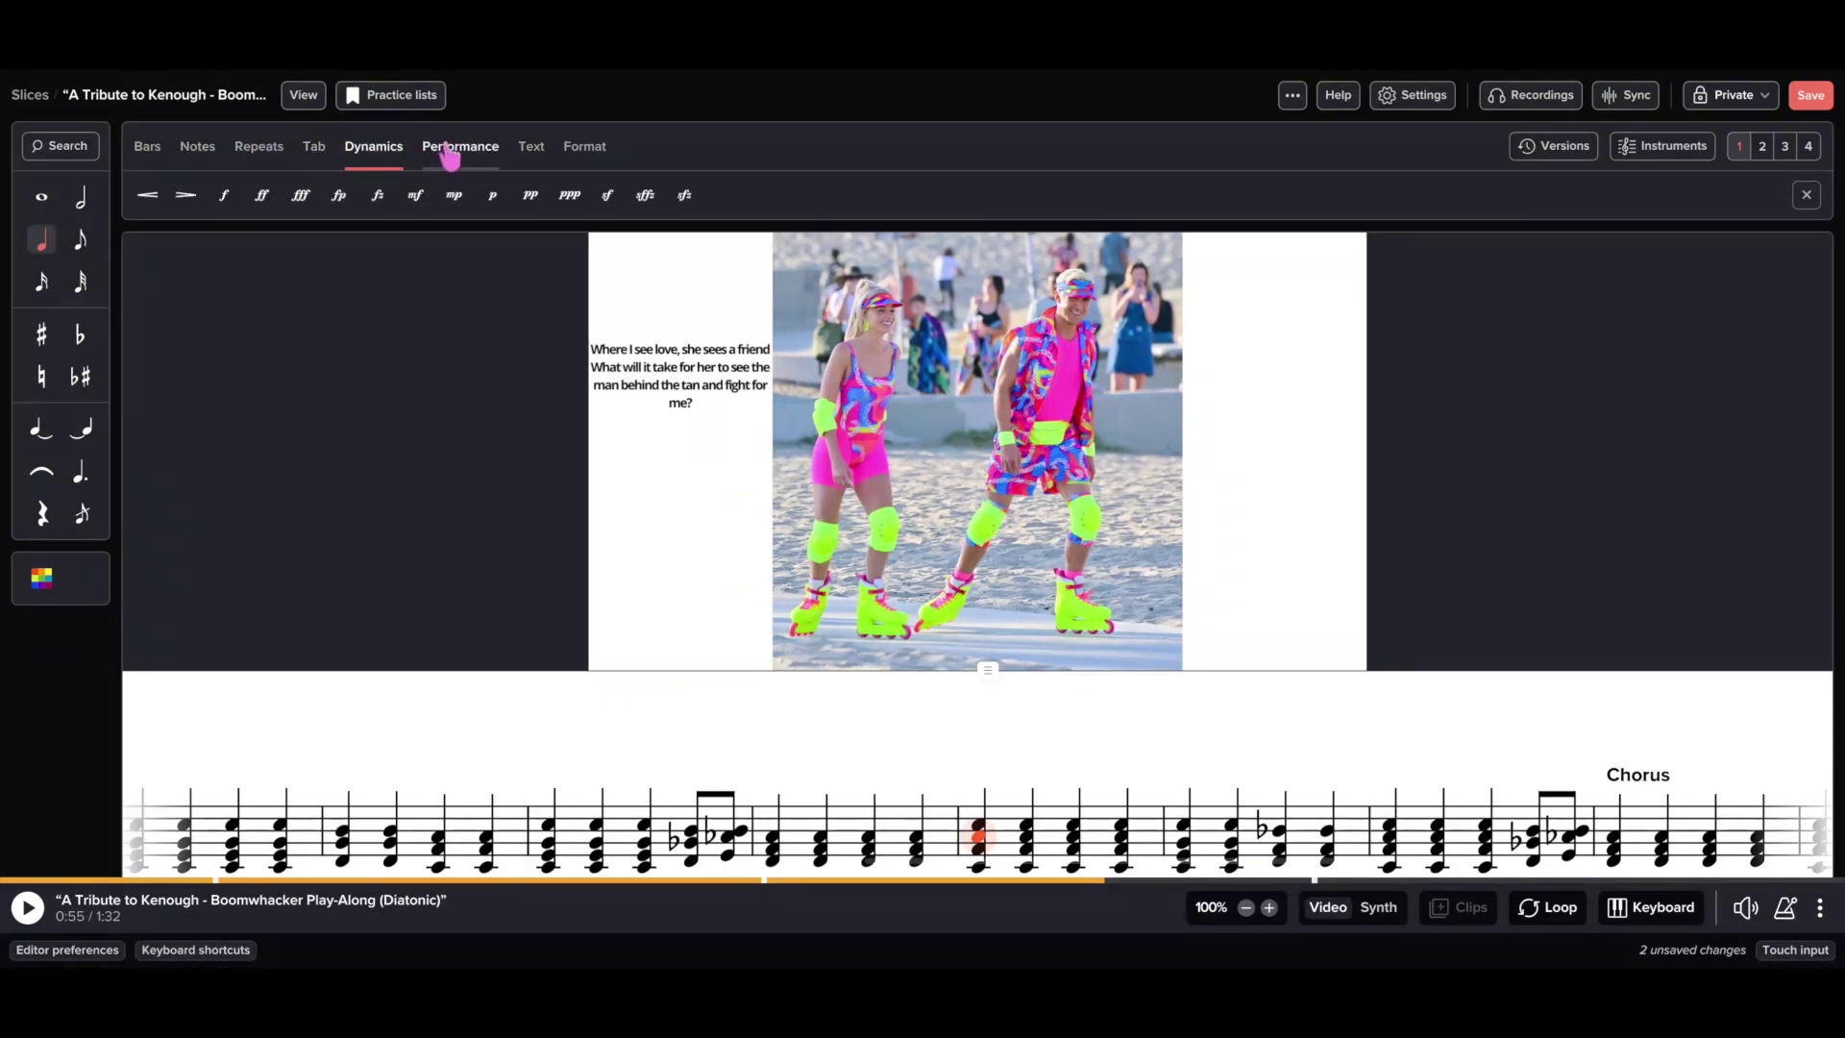
click(537, 155)
click(585, 149)
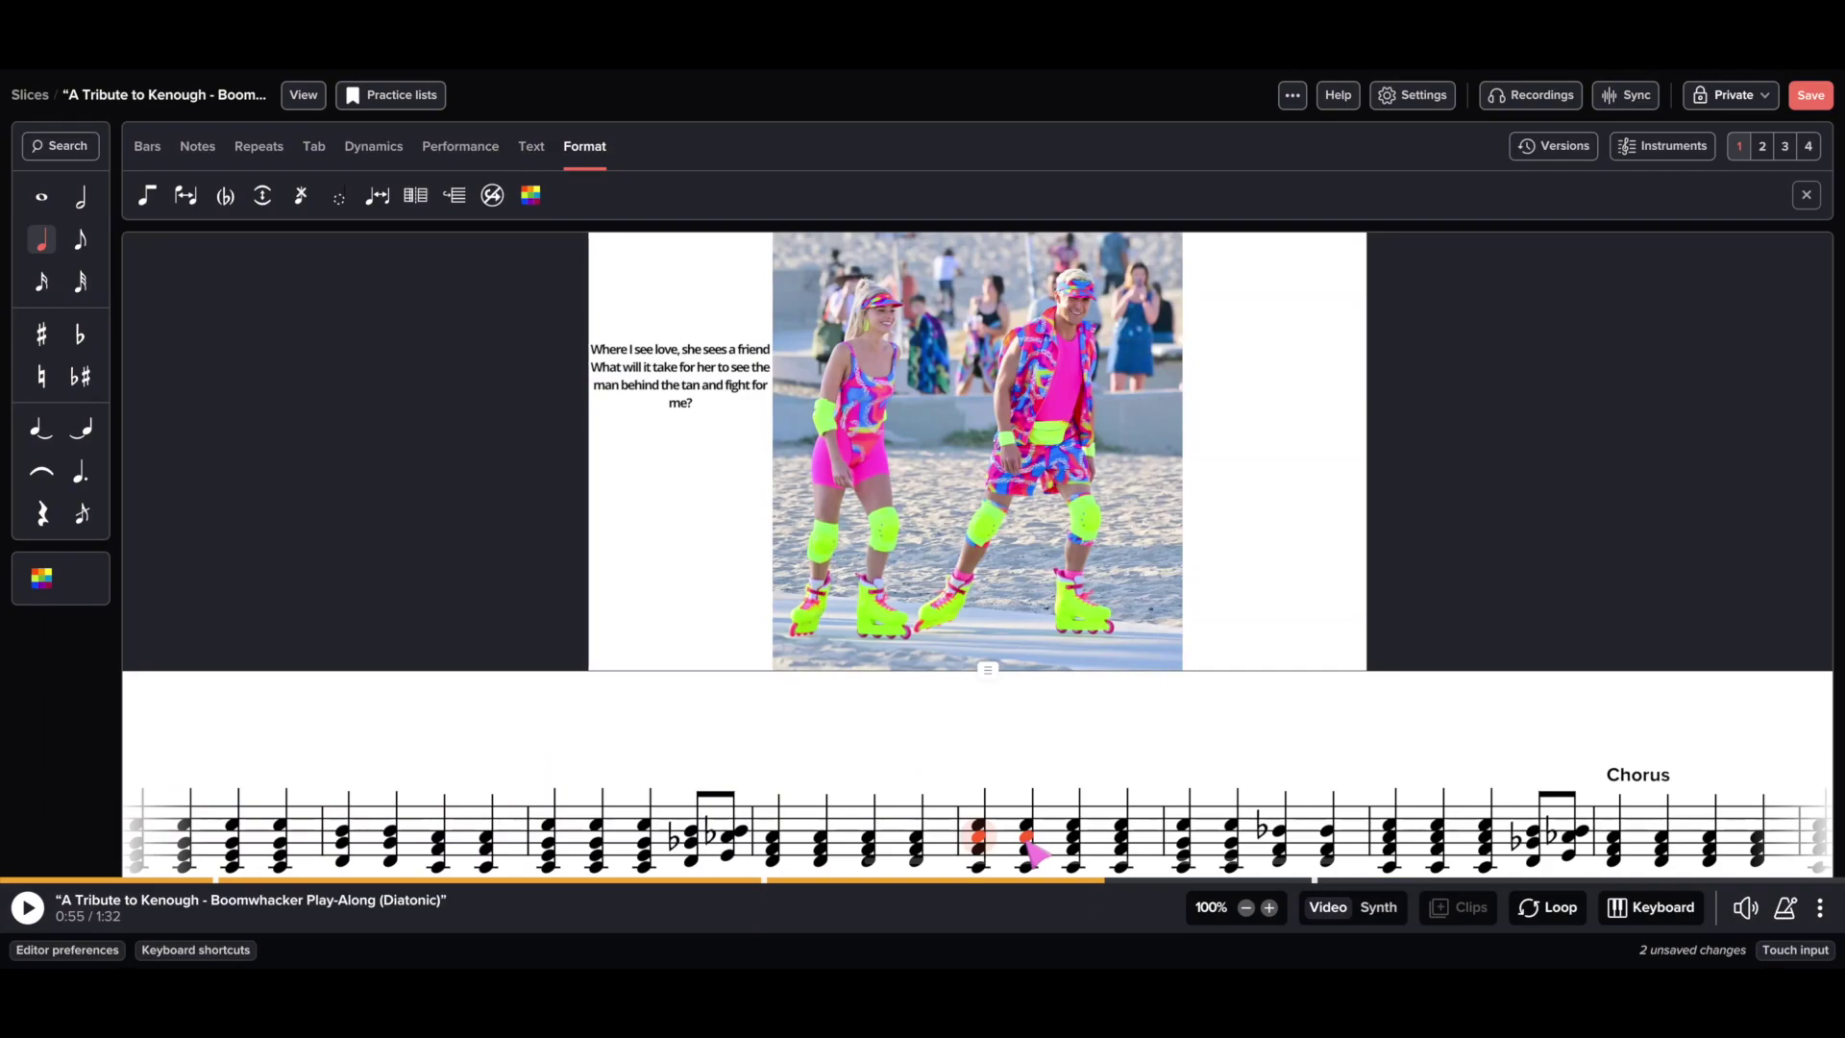
Select the matching inner notes of all four chords in the current bar and open the note colour options
click(1118, 839)
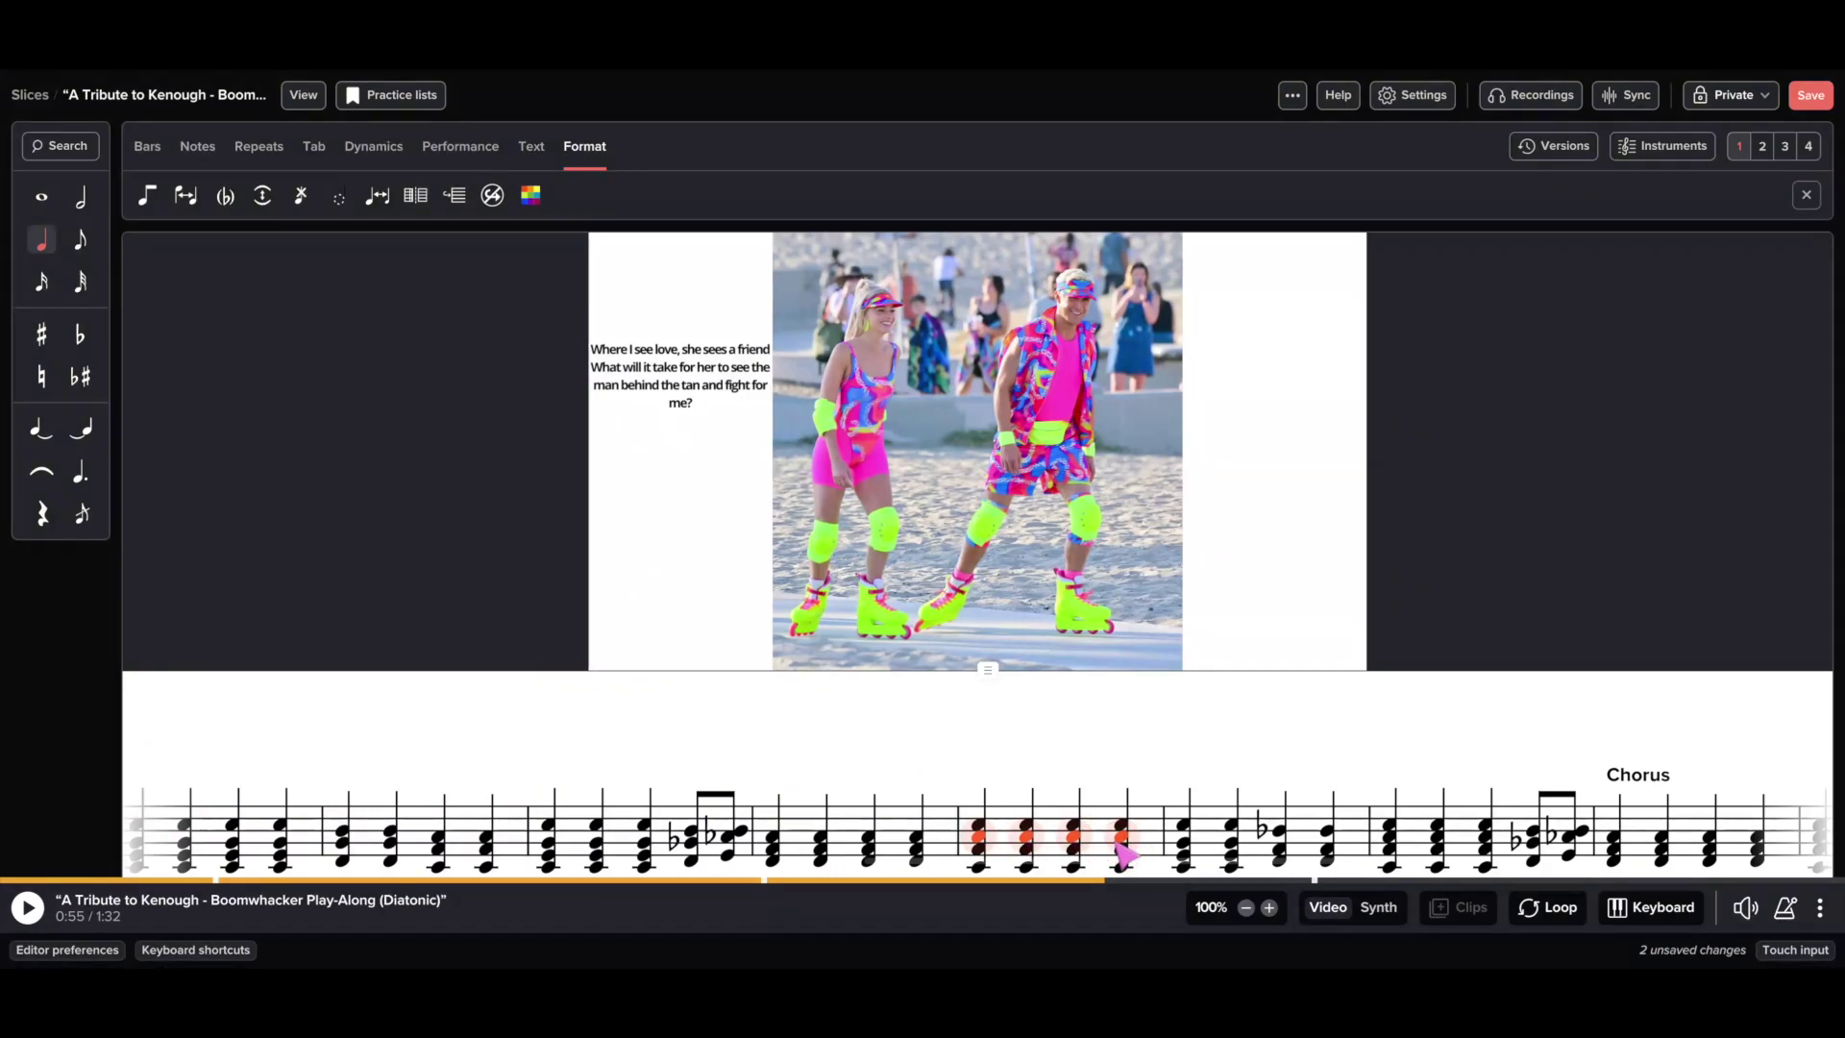
click(531, 195)
click(121, 280)
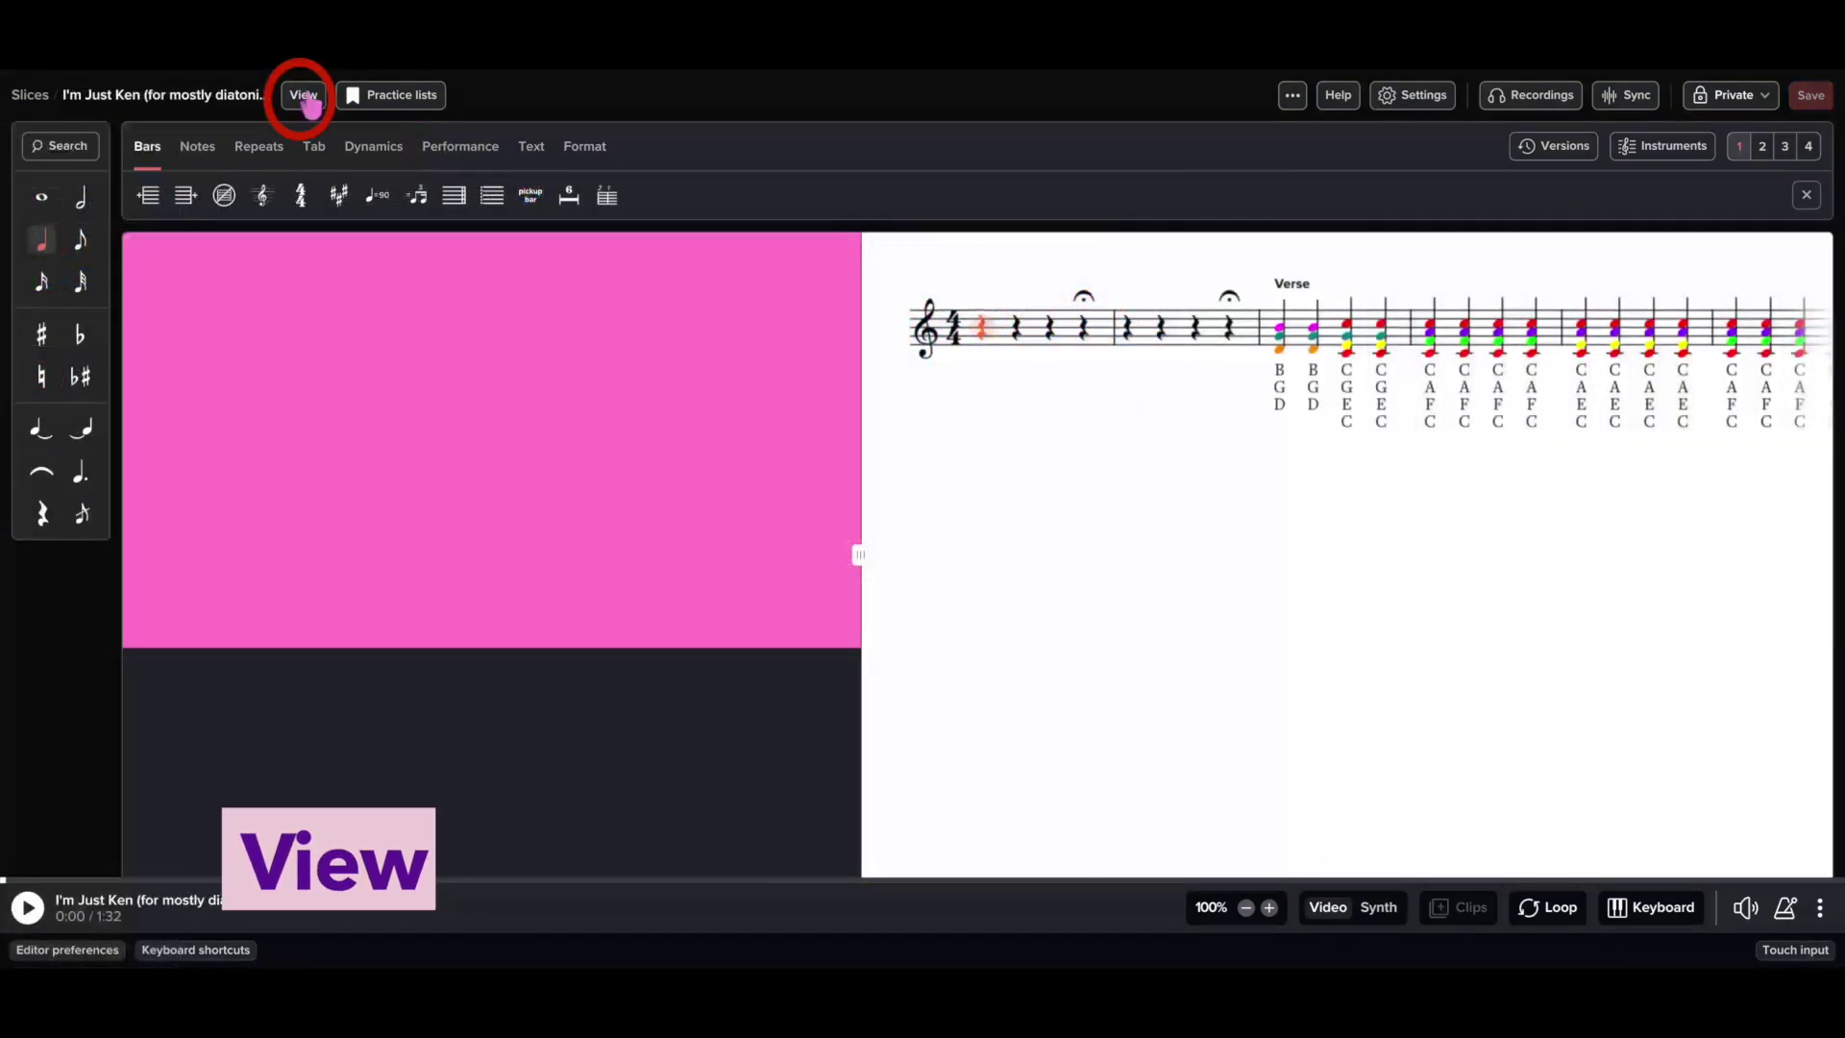
Switch the "I'm Just Ken" slice to viewing mode and set the video quality to 4 (best)
click(304, 94)
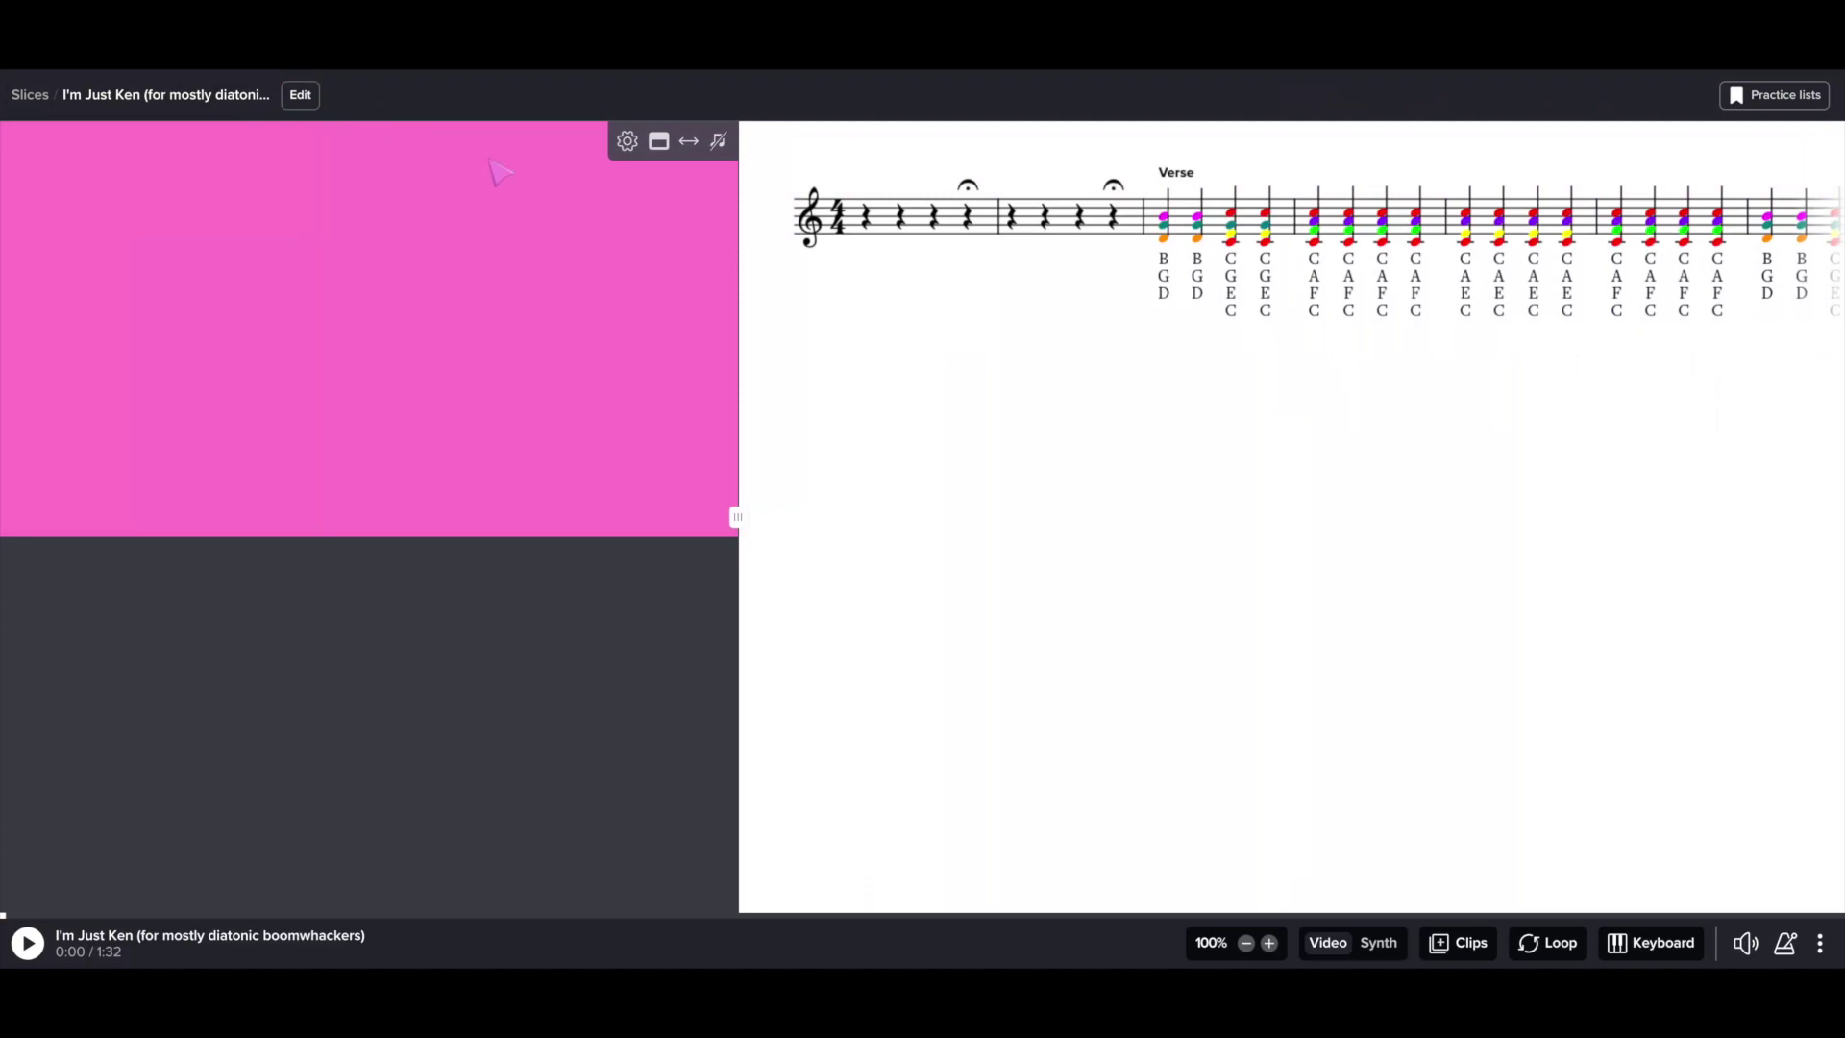
click(627, 144)
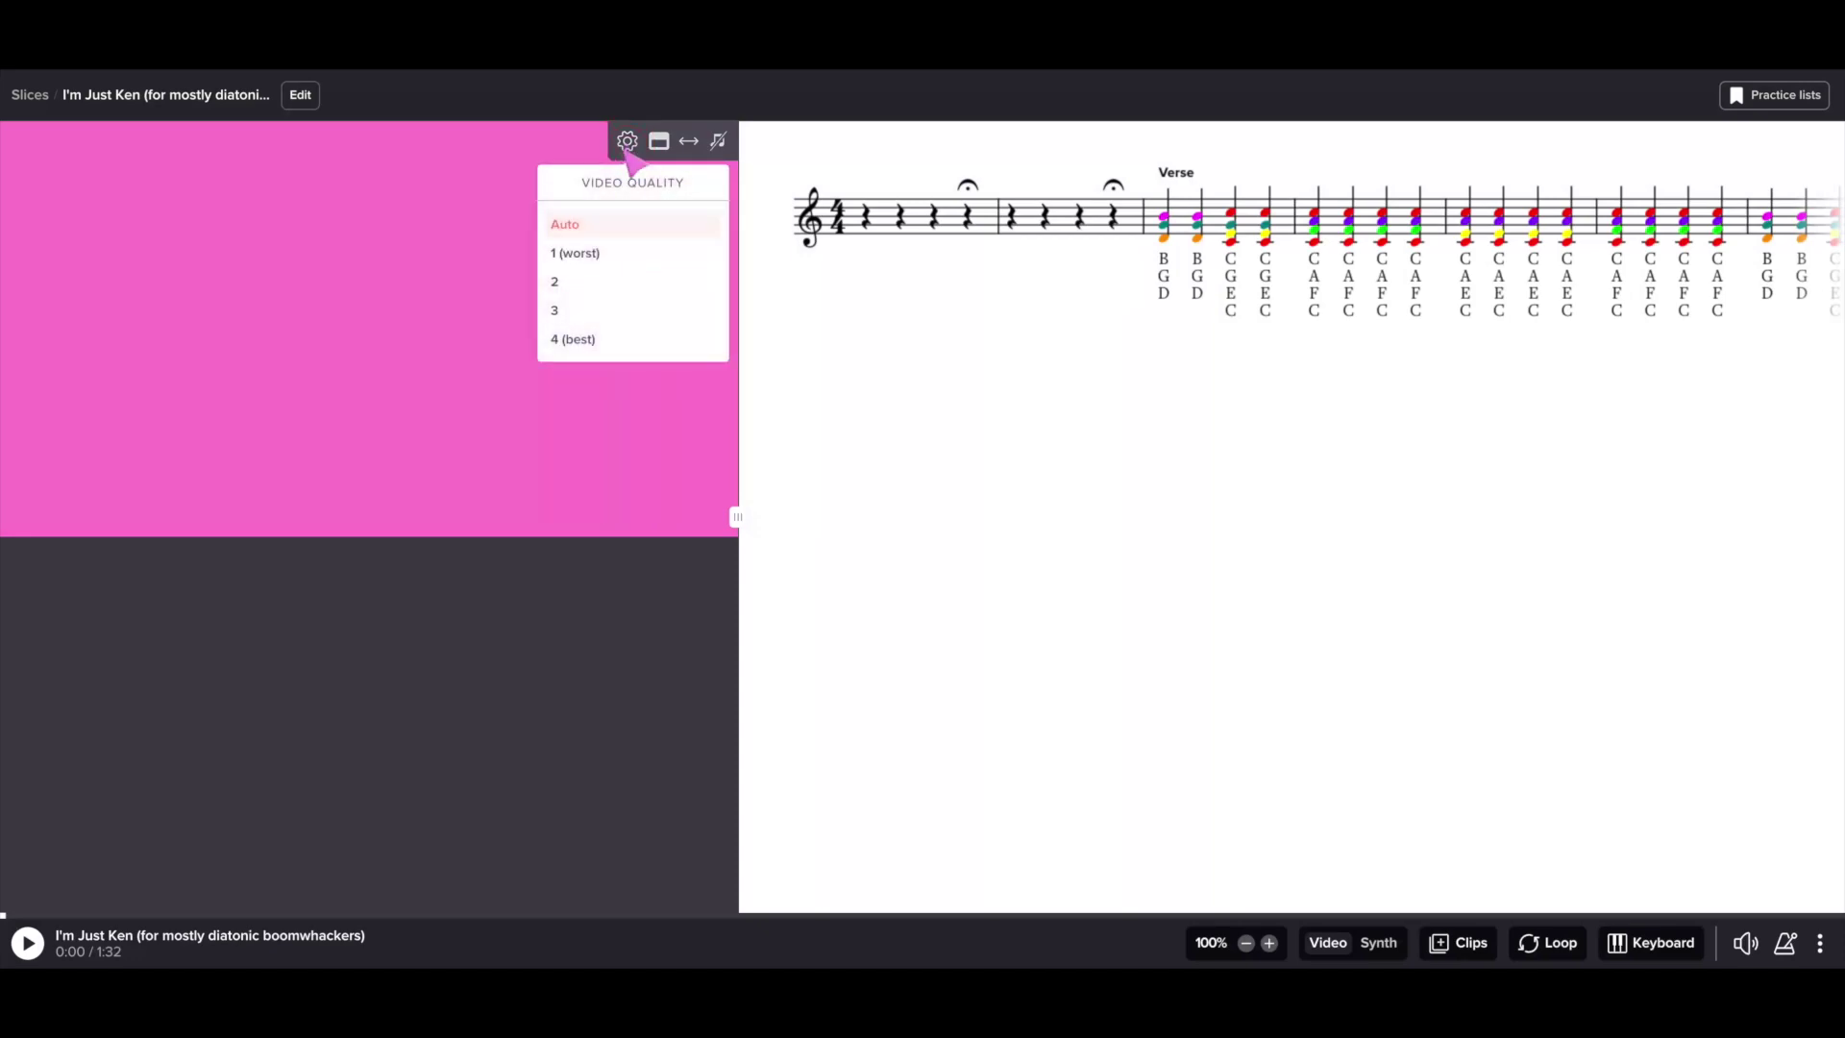
click(572, 340)
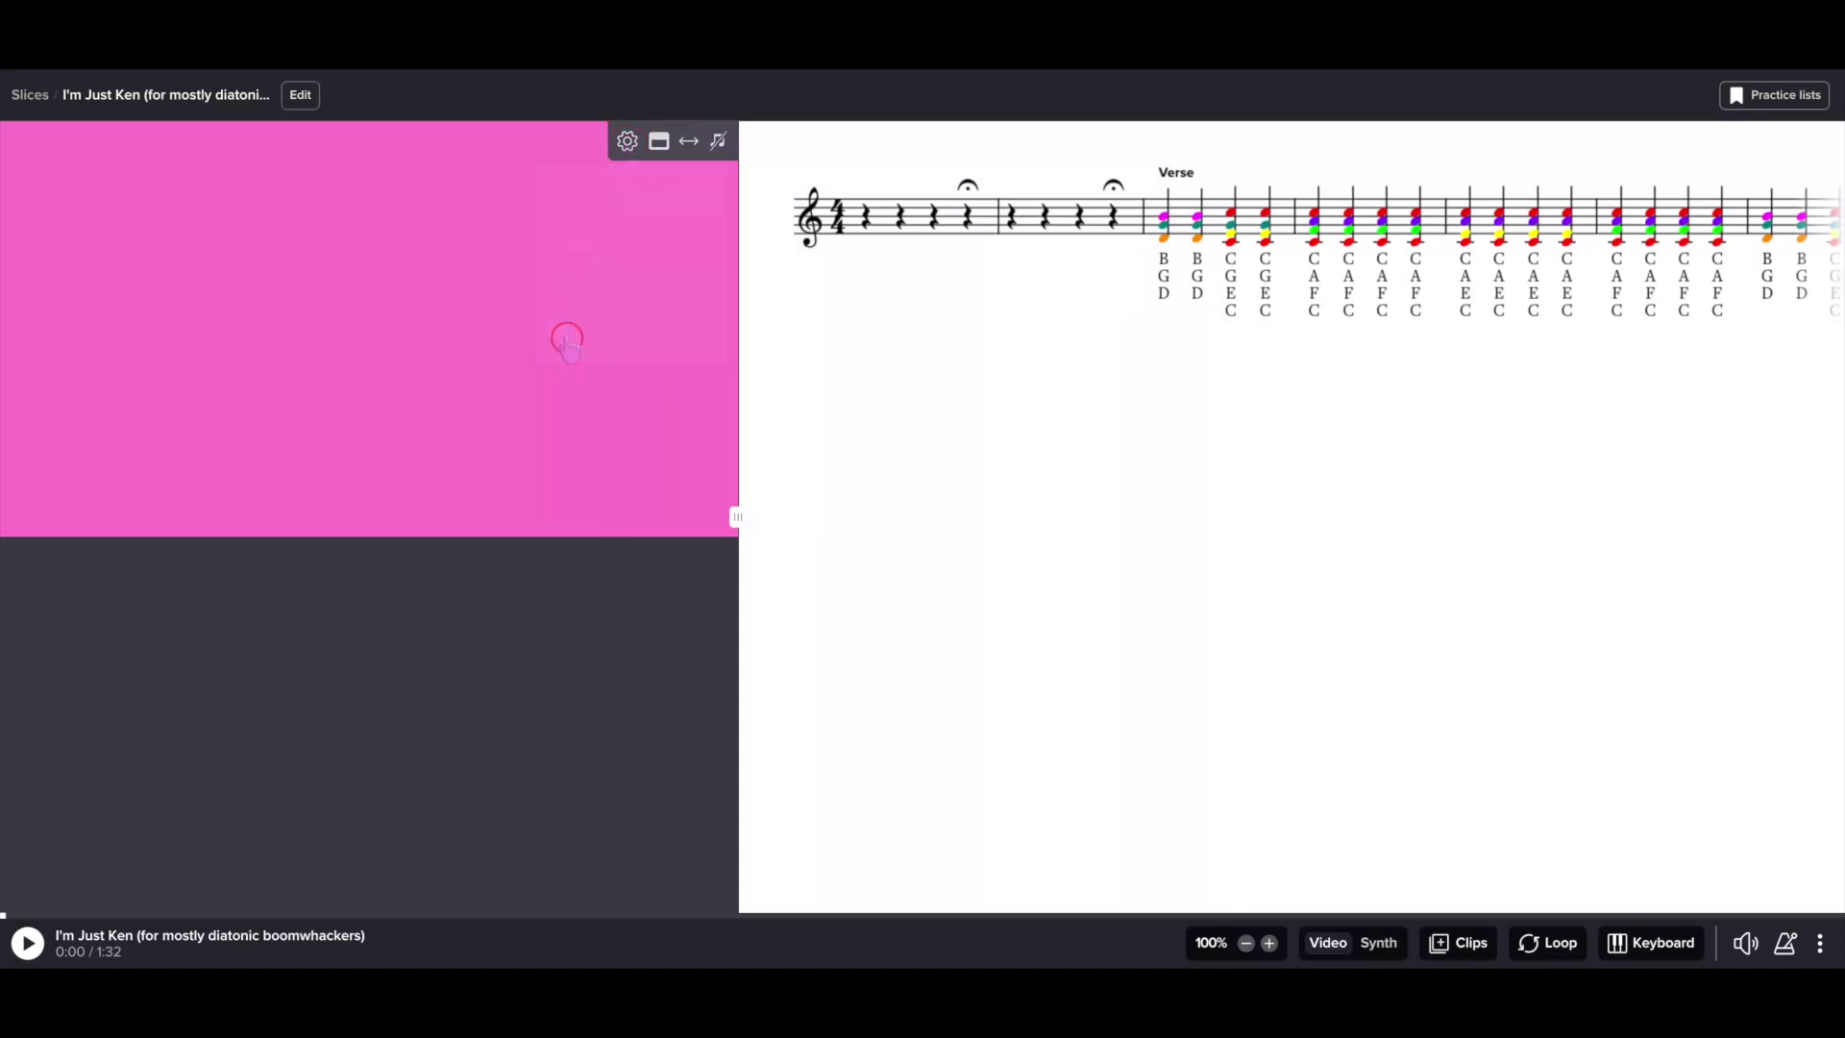
Place the video above the notation in a taller pane and toggle the notation's visibility
click(659, 144)
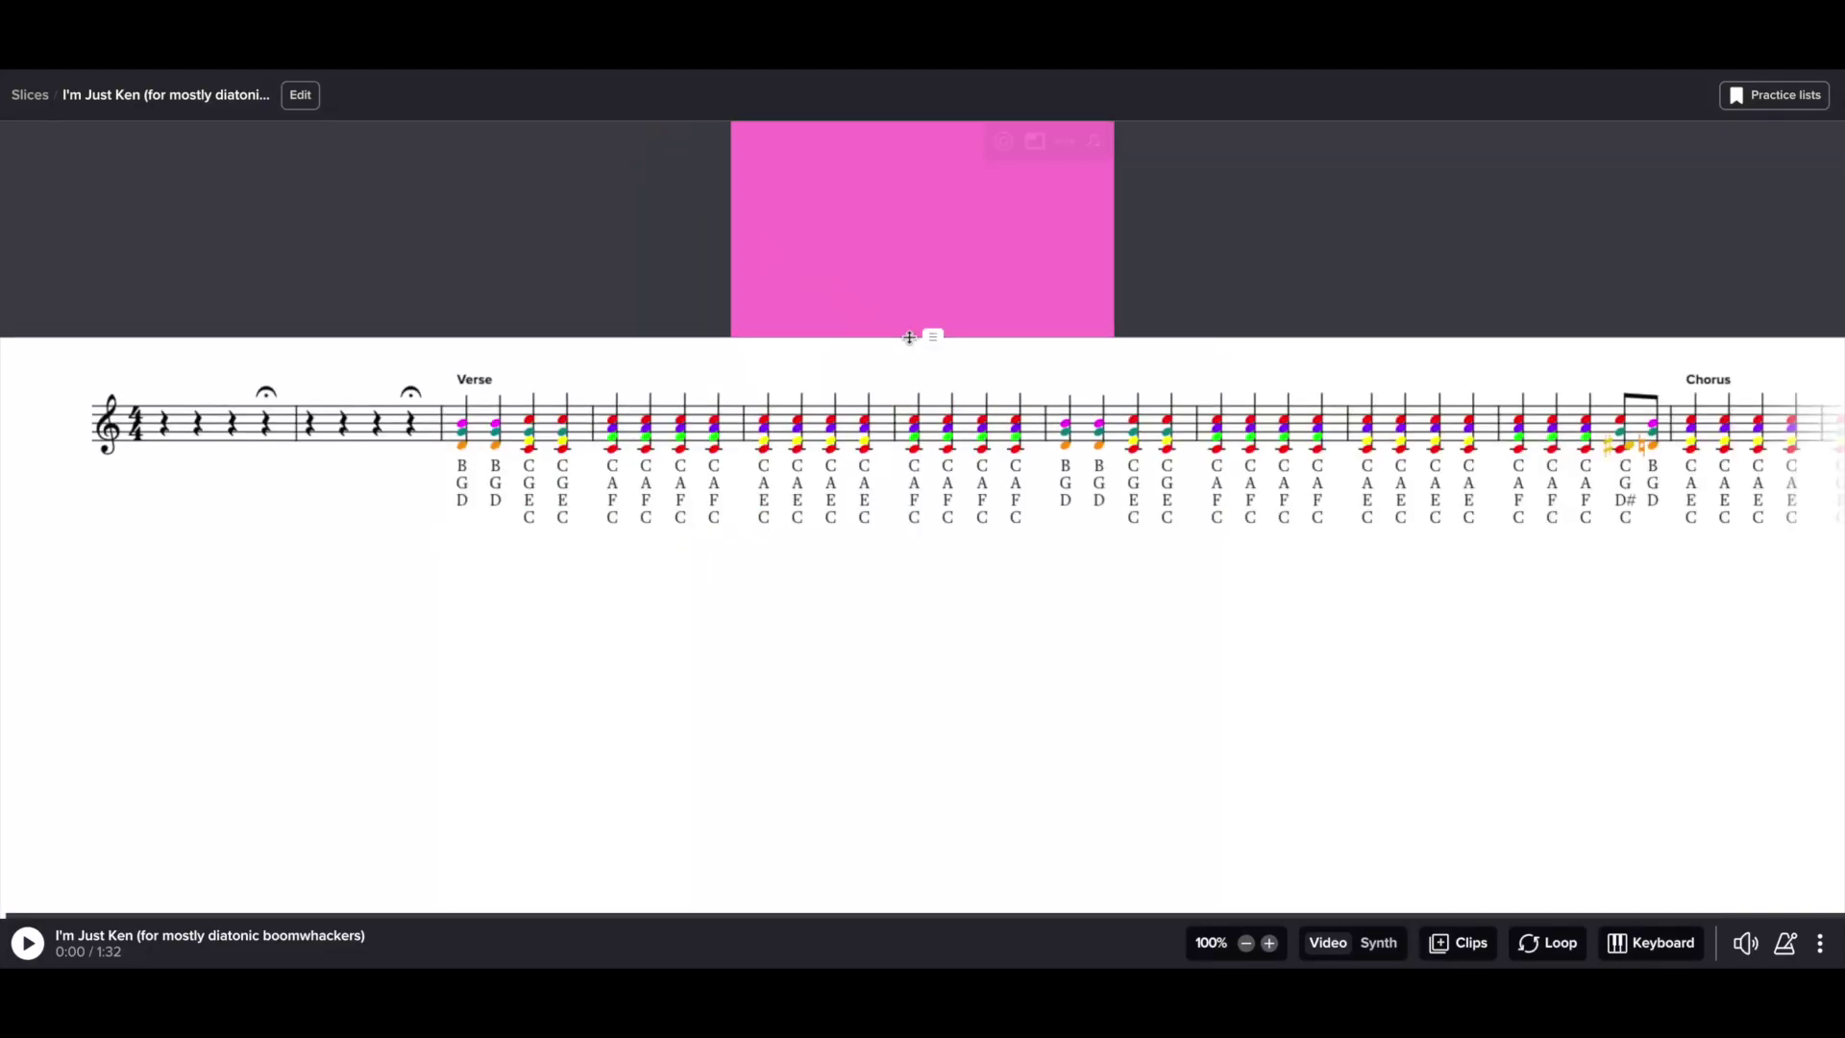
drag(937, 336, 940, 445)
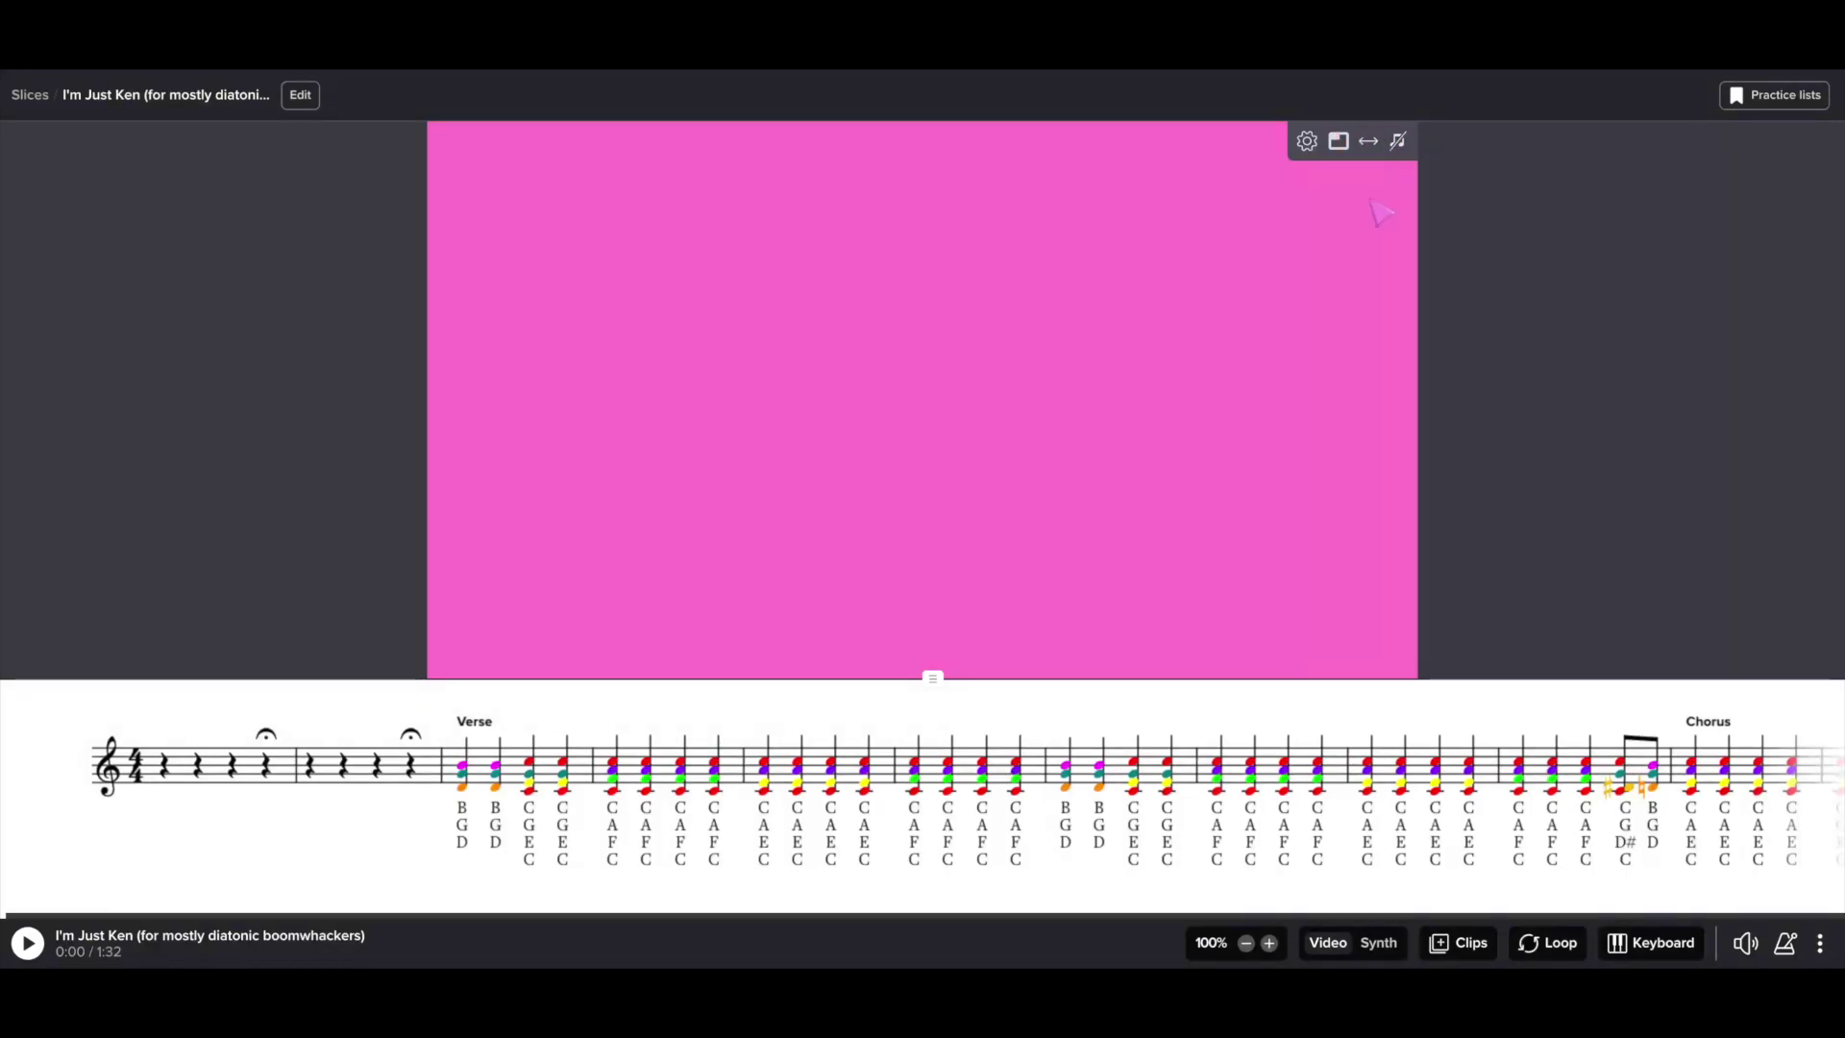
click(1399, 143)
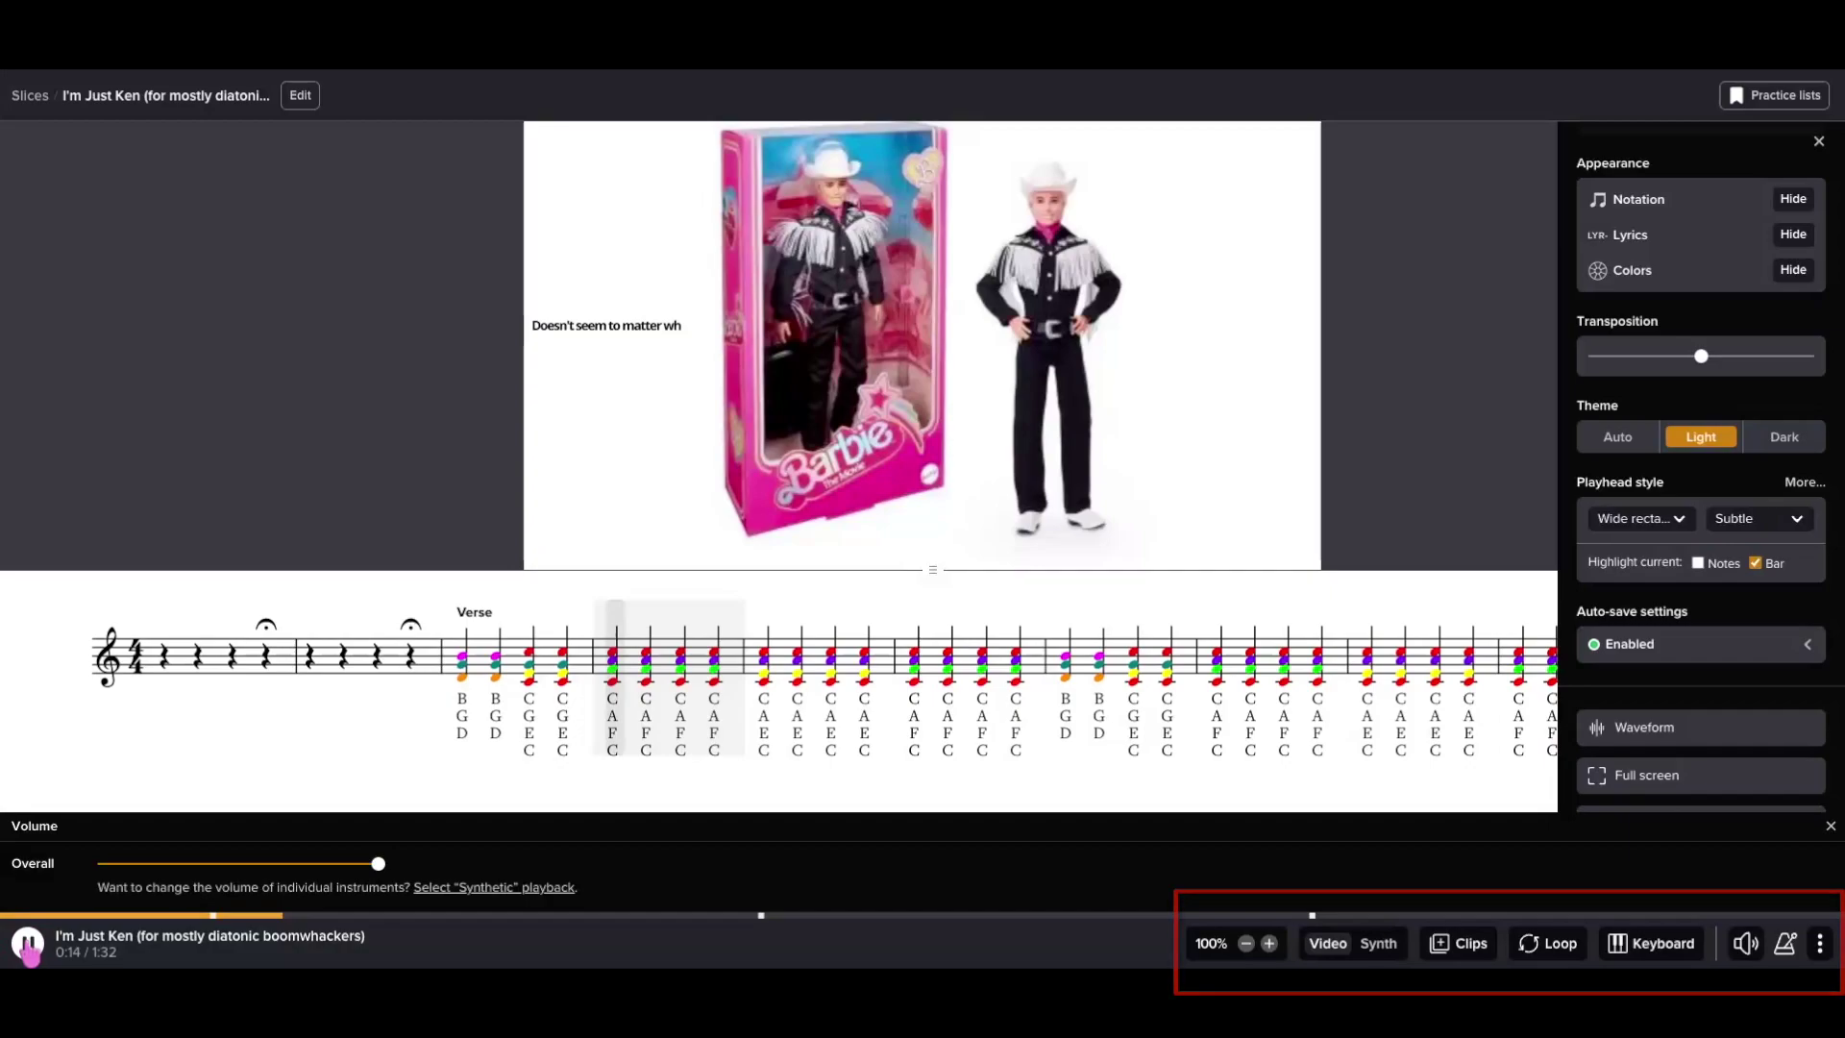
Slow the playback speed to 80% and restore it to 100%
click(1246, 943)
click(1246, 943)
click(1245, 943)
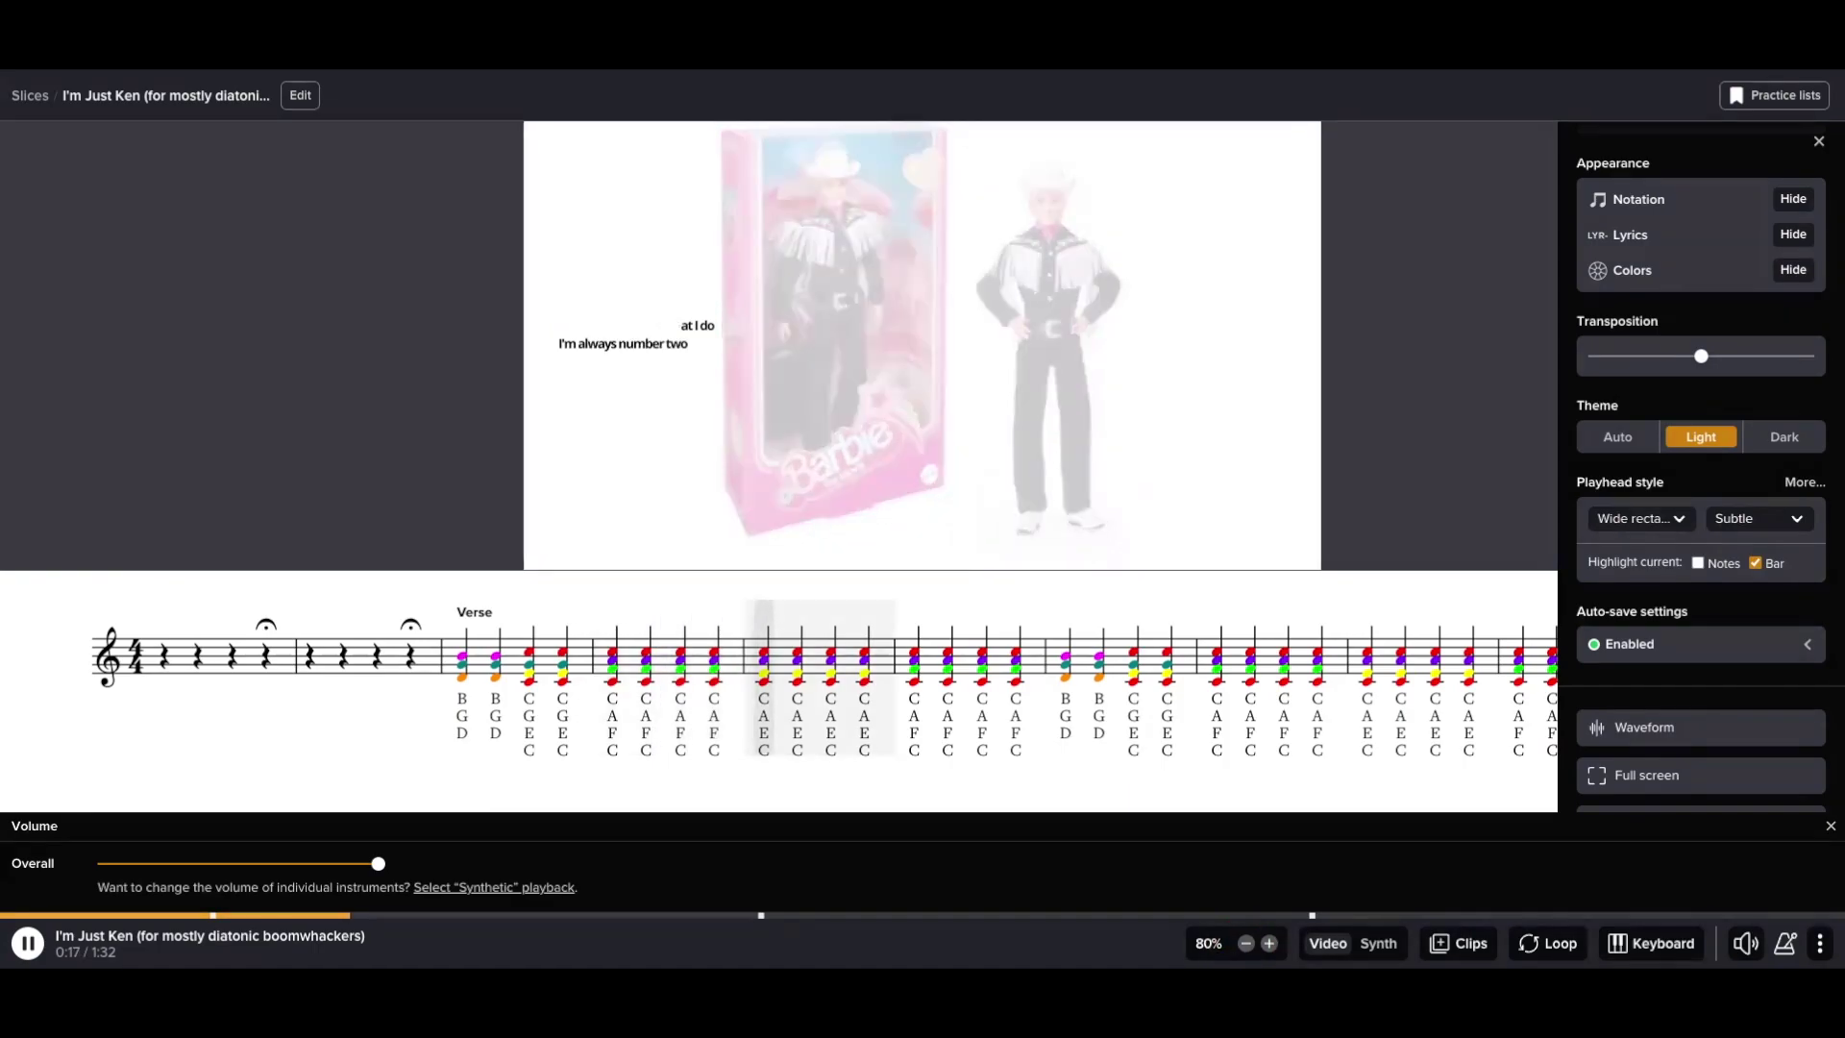
click(1246, 943)
click(1268, 943)
click(1269, 942)
click(1269, 942)
click(1268, 942)
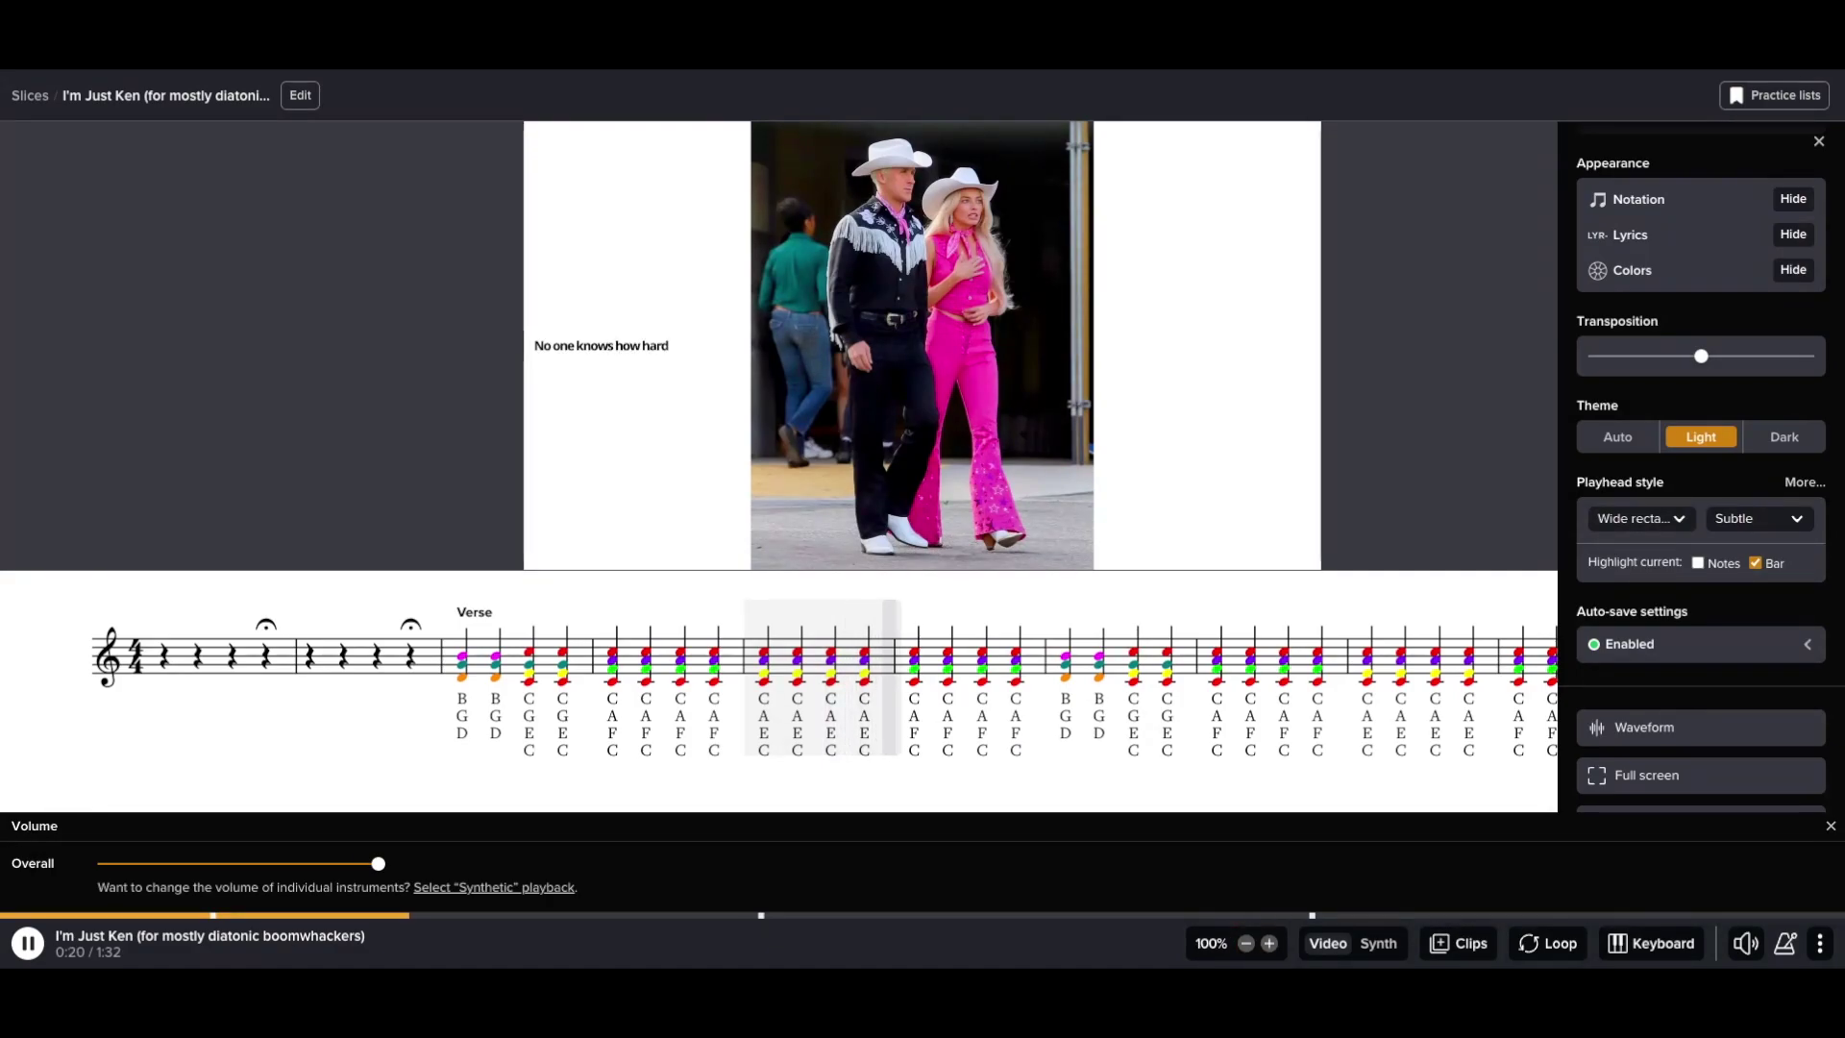
Switch playback to the synthetic sound and try a transposition of -1 (B) before resetting it to the original key
click(1377, 945)
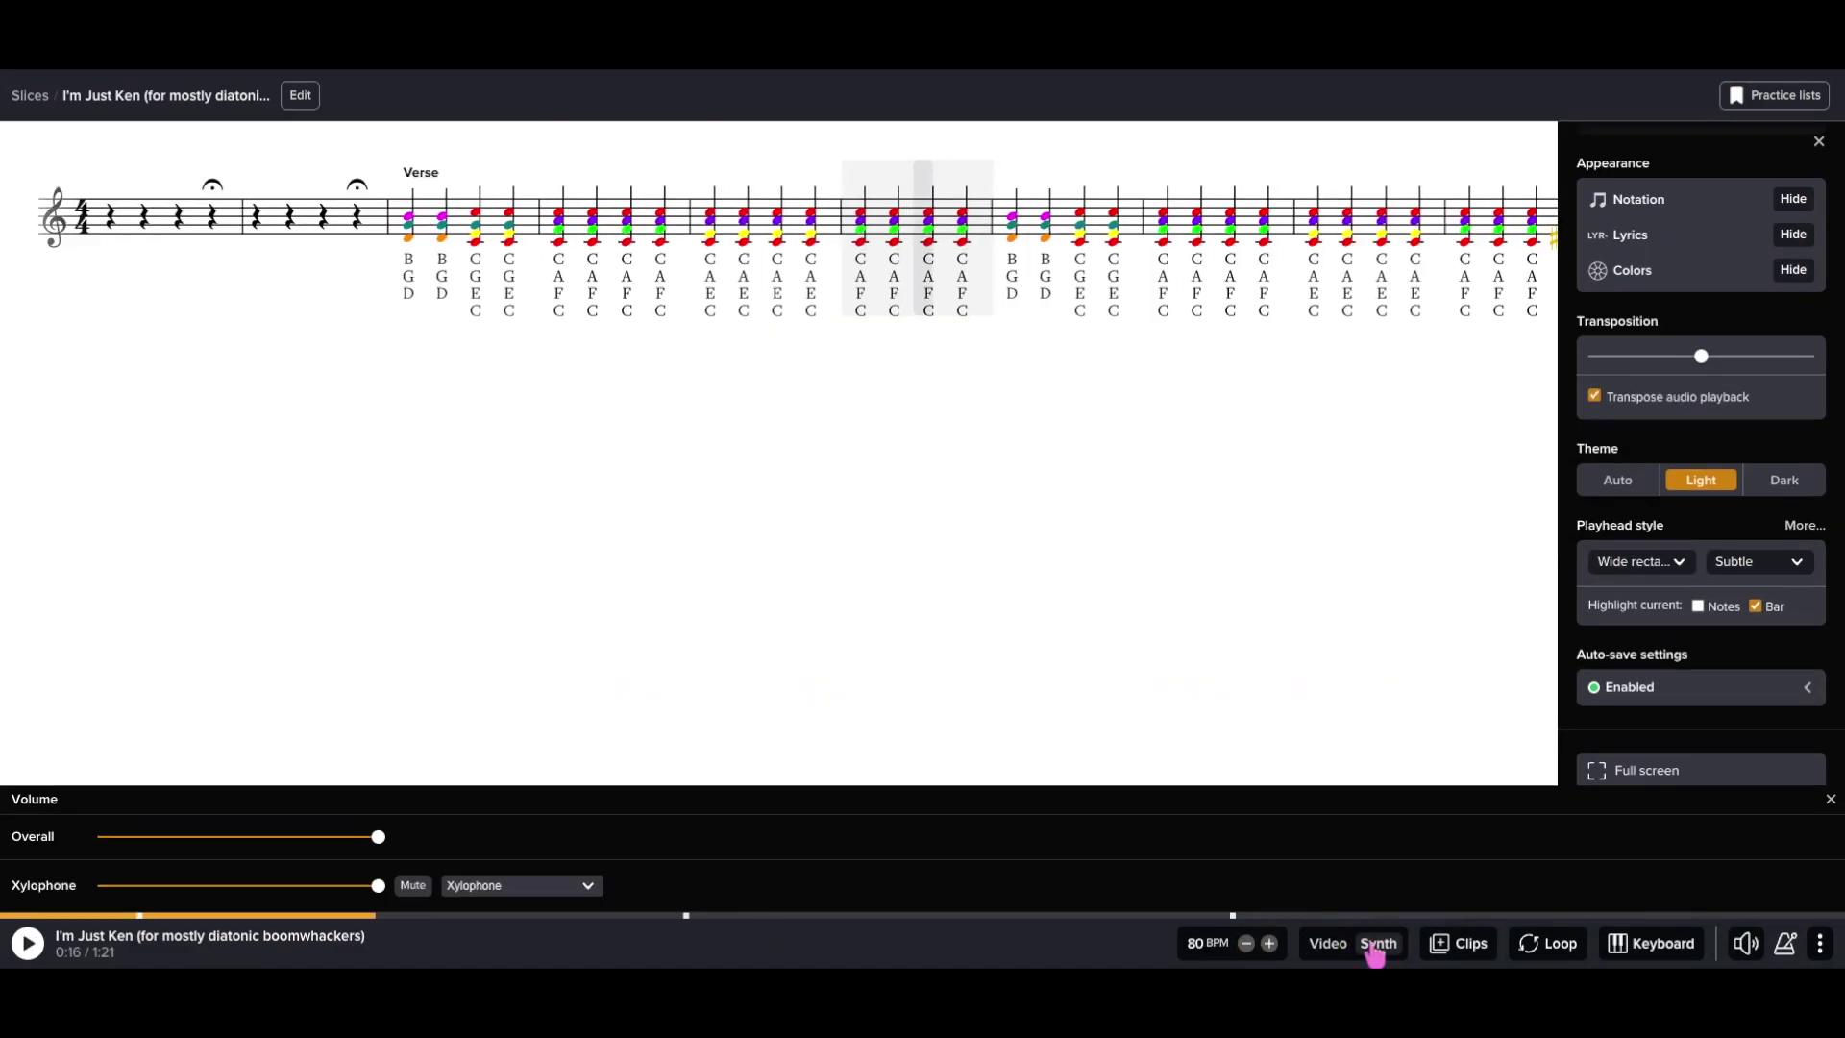
mouse_move(1715, 355)
drag(1701, 356, 1697, 361)
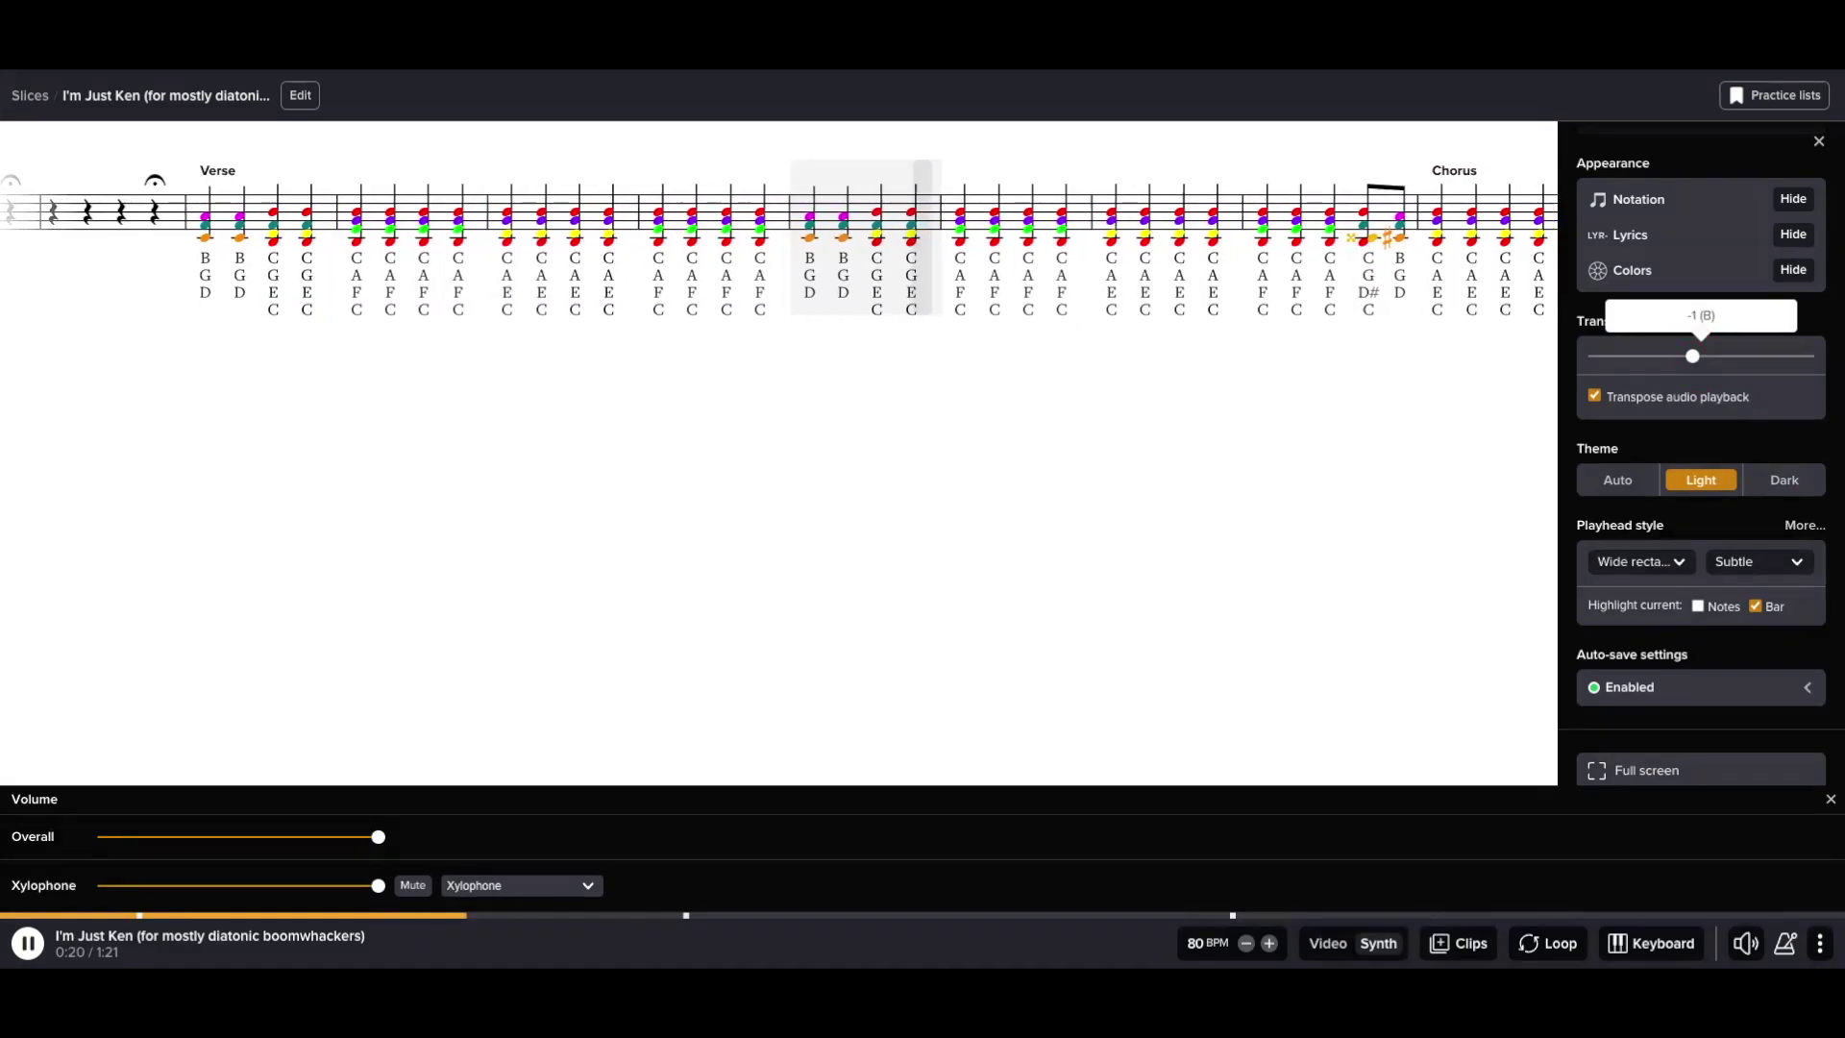
click(1701, 356)
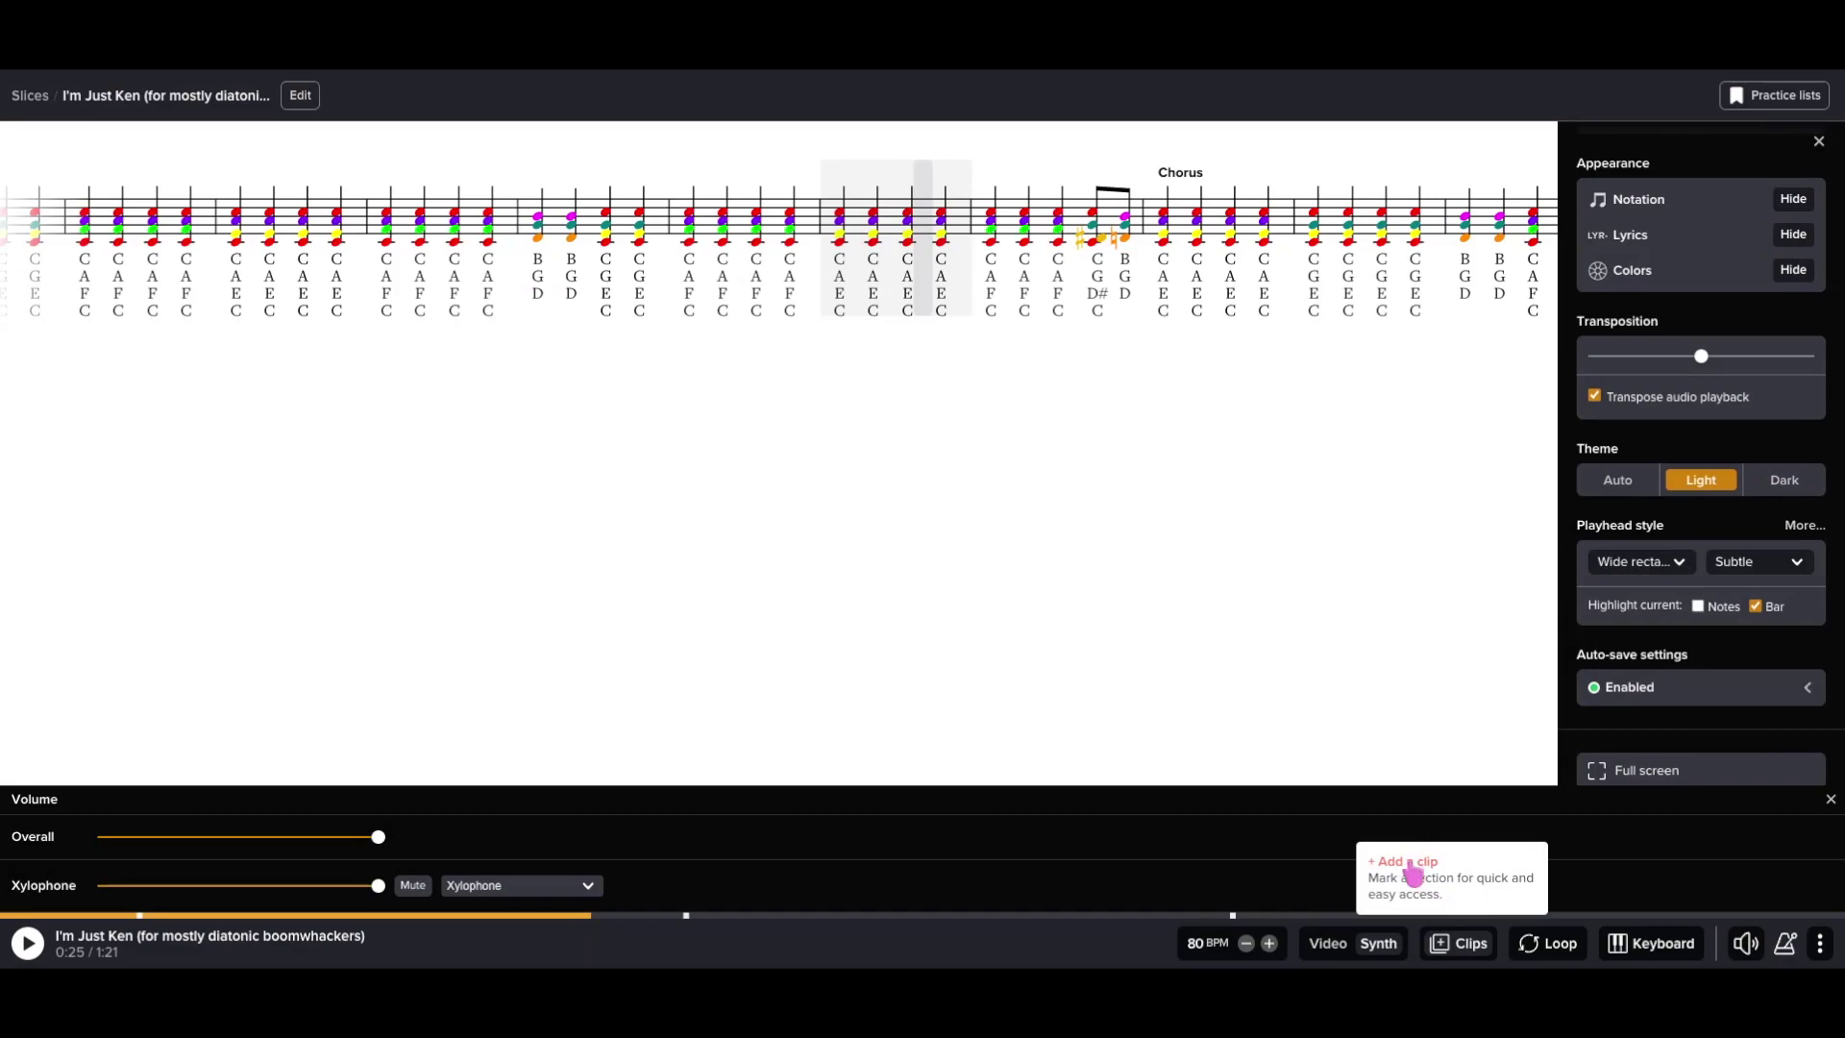
Start a new clip and focus it on bars 9 to 14
click(1409, 862)
click(325, 143)
click(325, 143)
click(325, 143)
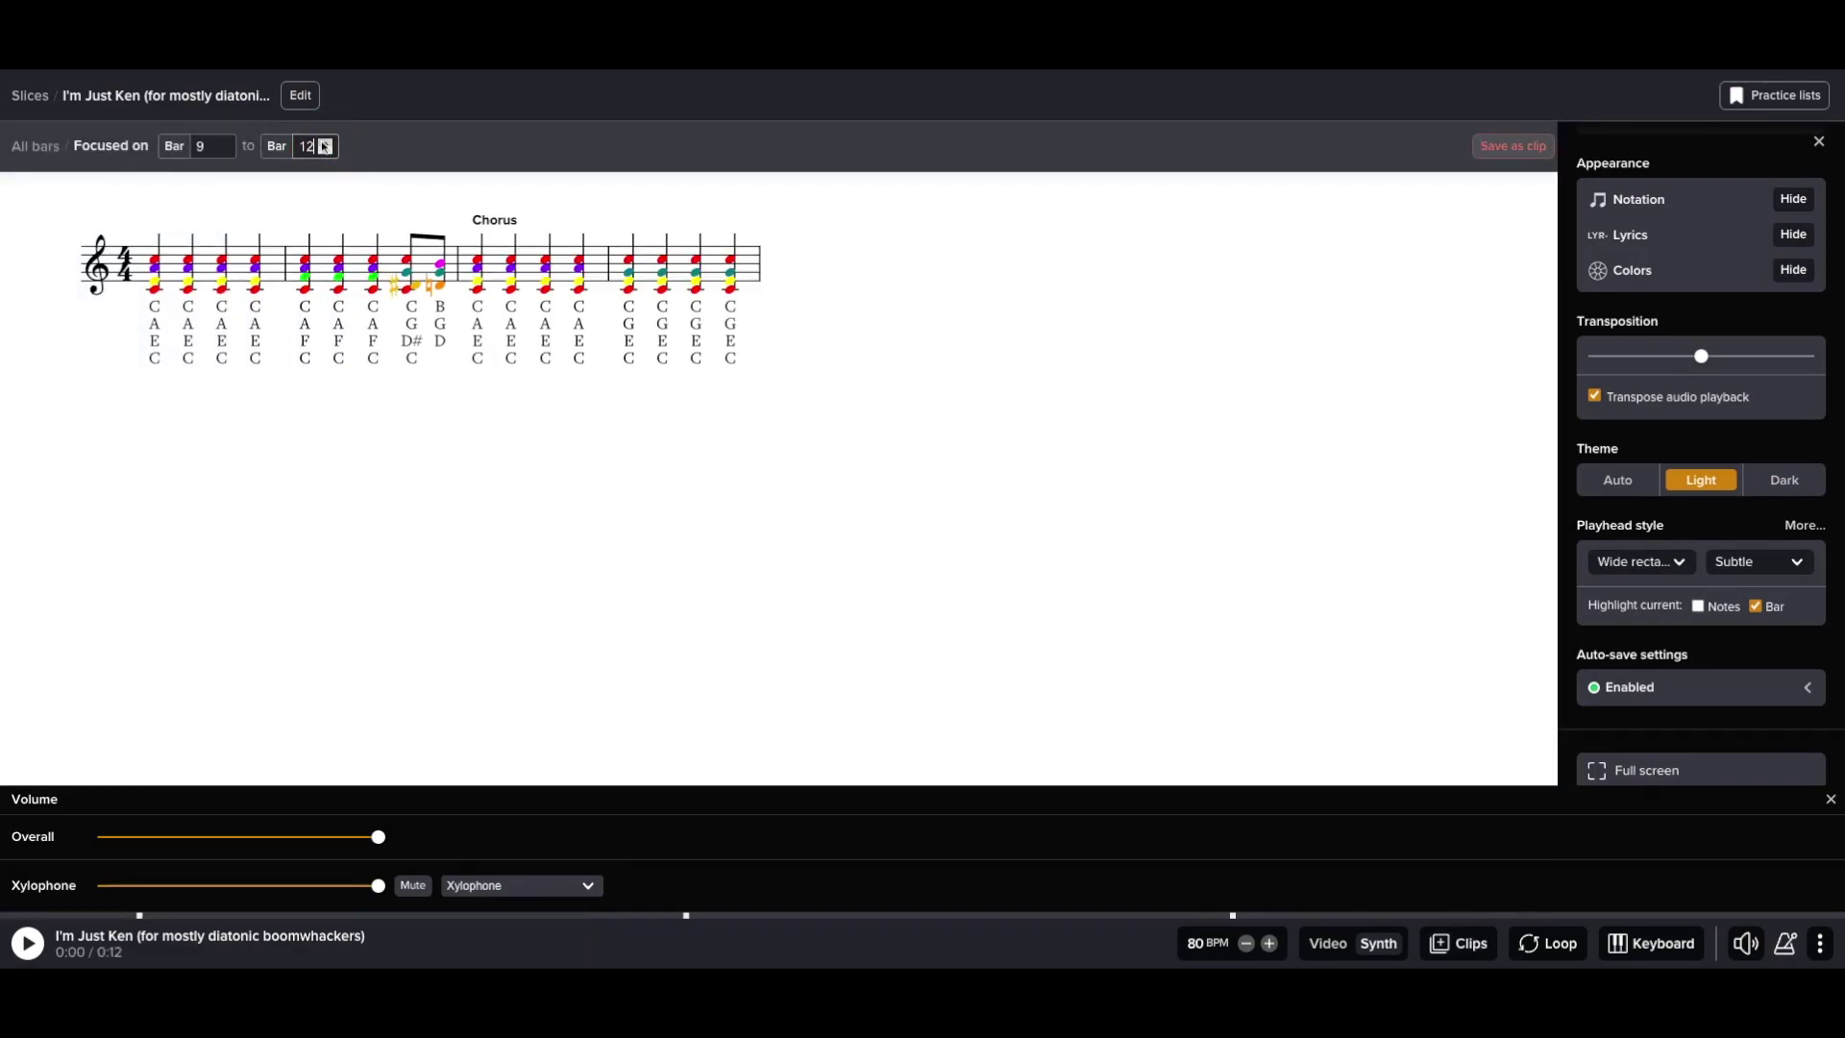
click(324, 143)
click(325, 143)
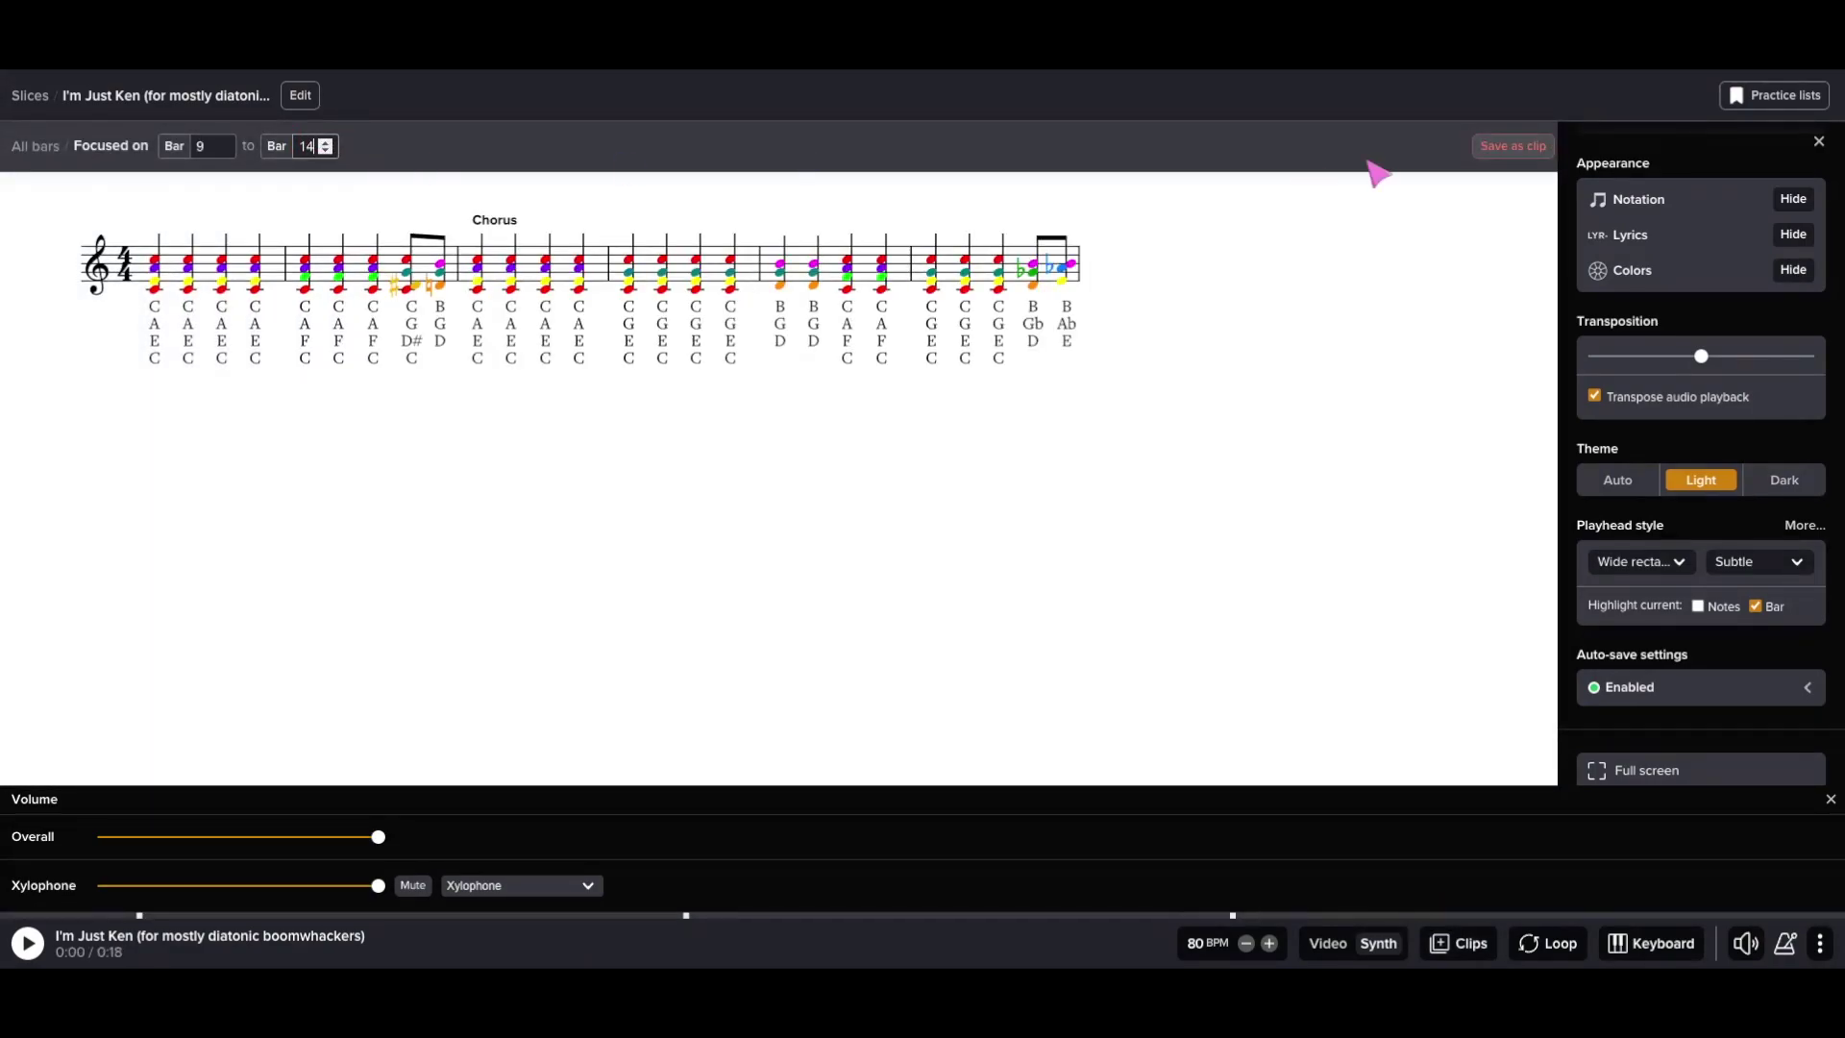
Create a loop over bars 9 and 10 and play it with a count-in
click(1547, 945)
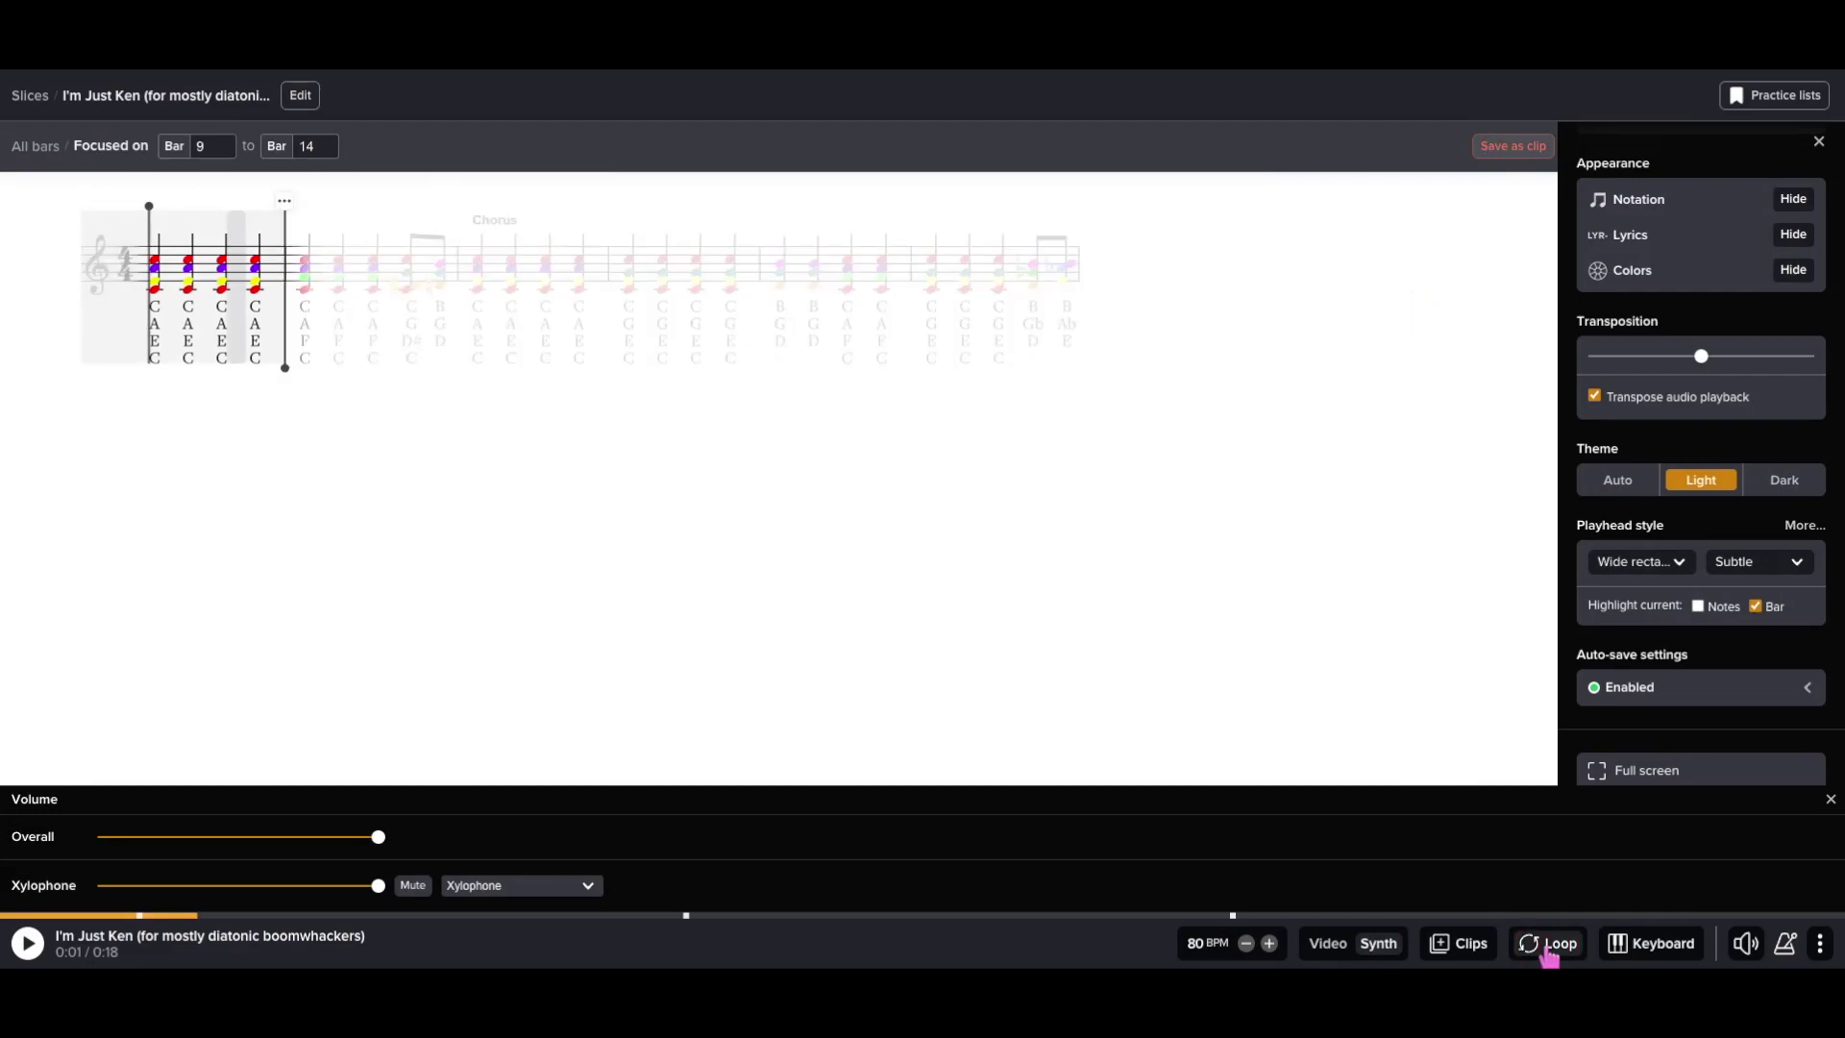
drag(287, 368, 459, 373)
click(457, 201)
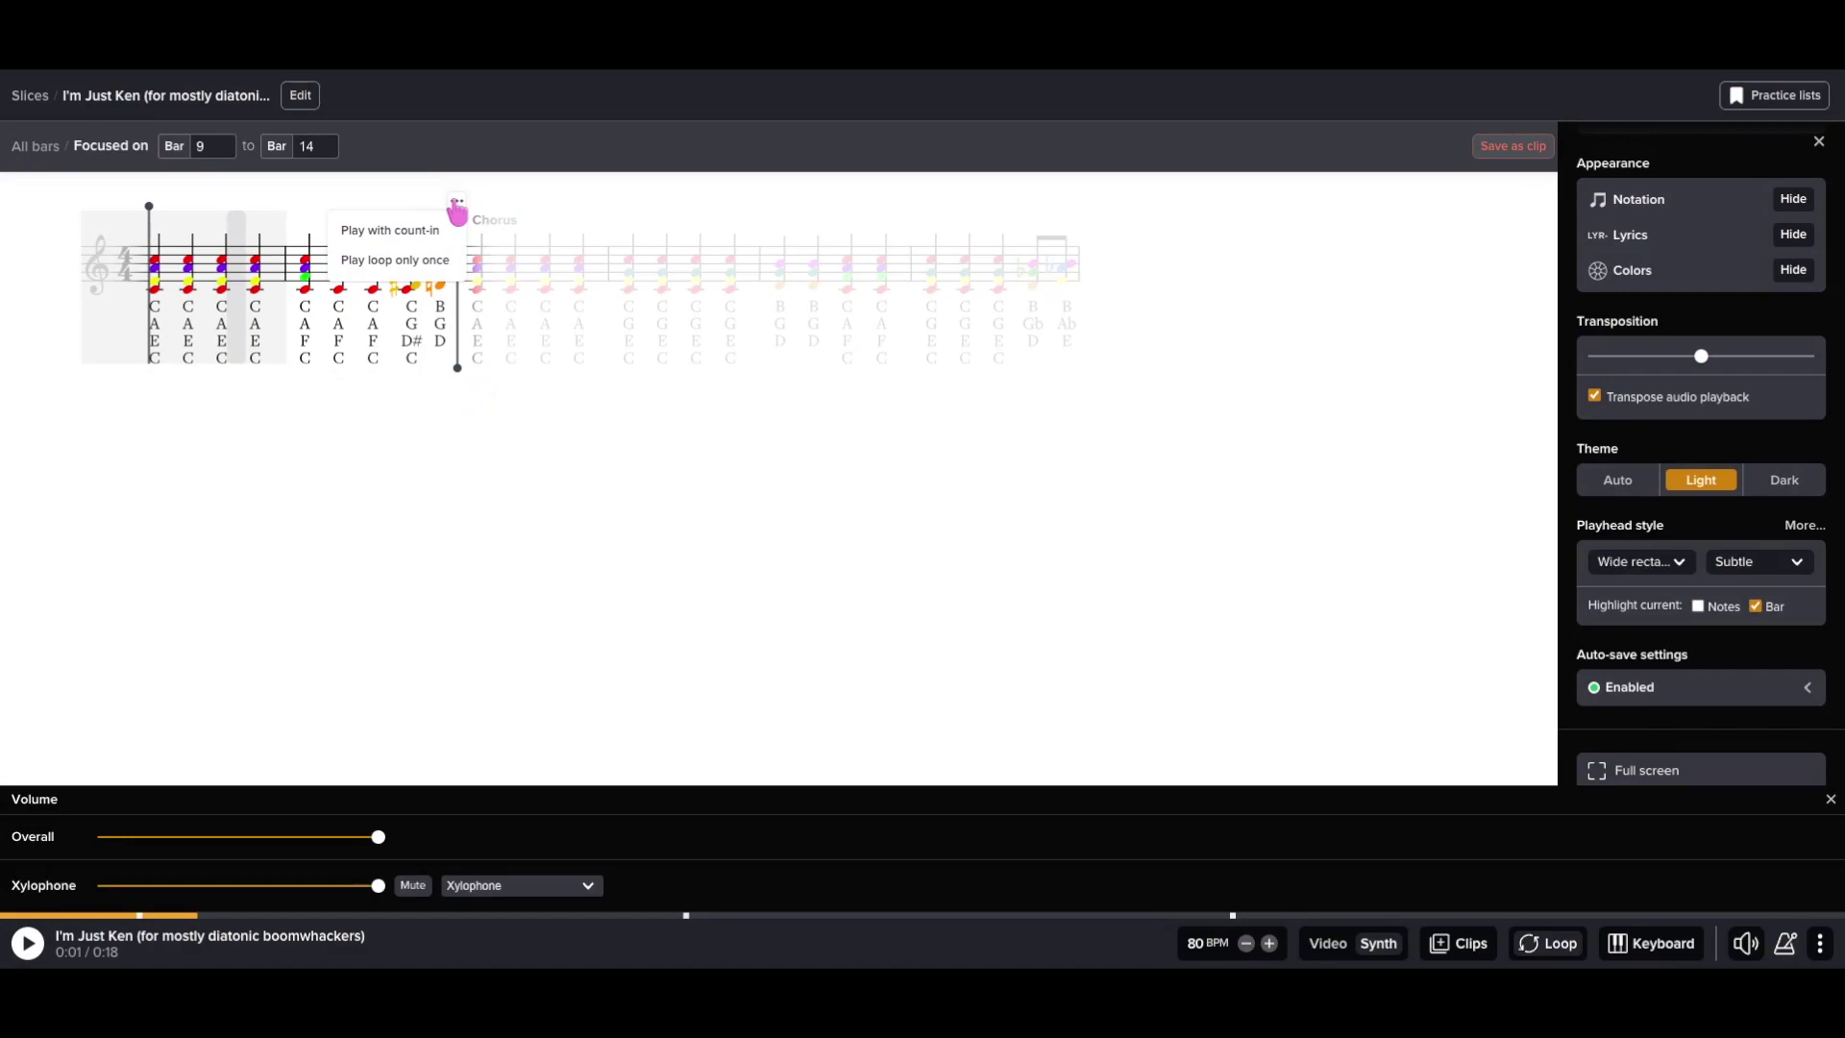
click(438, 232)
click(26, 947)
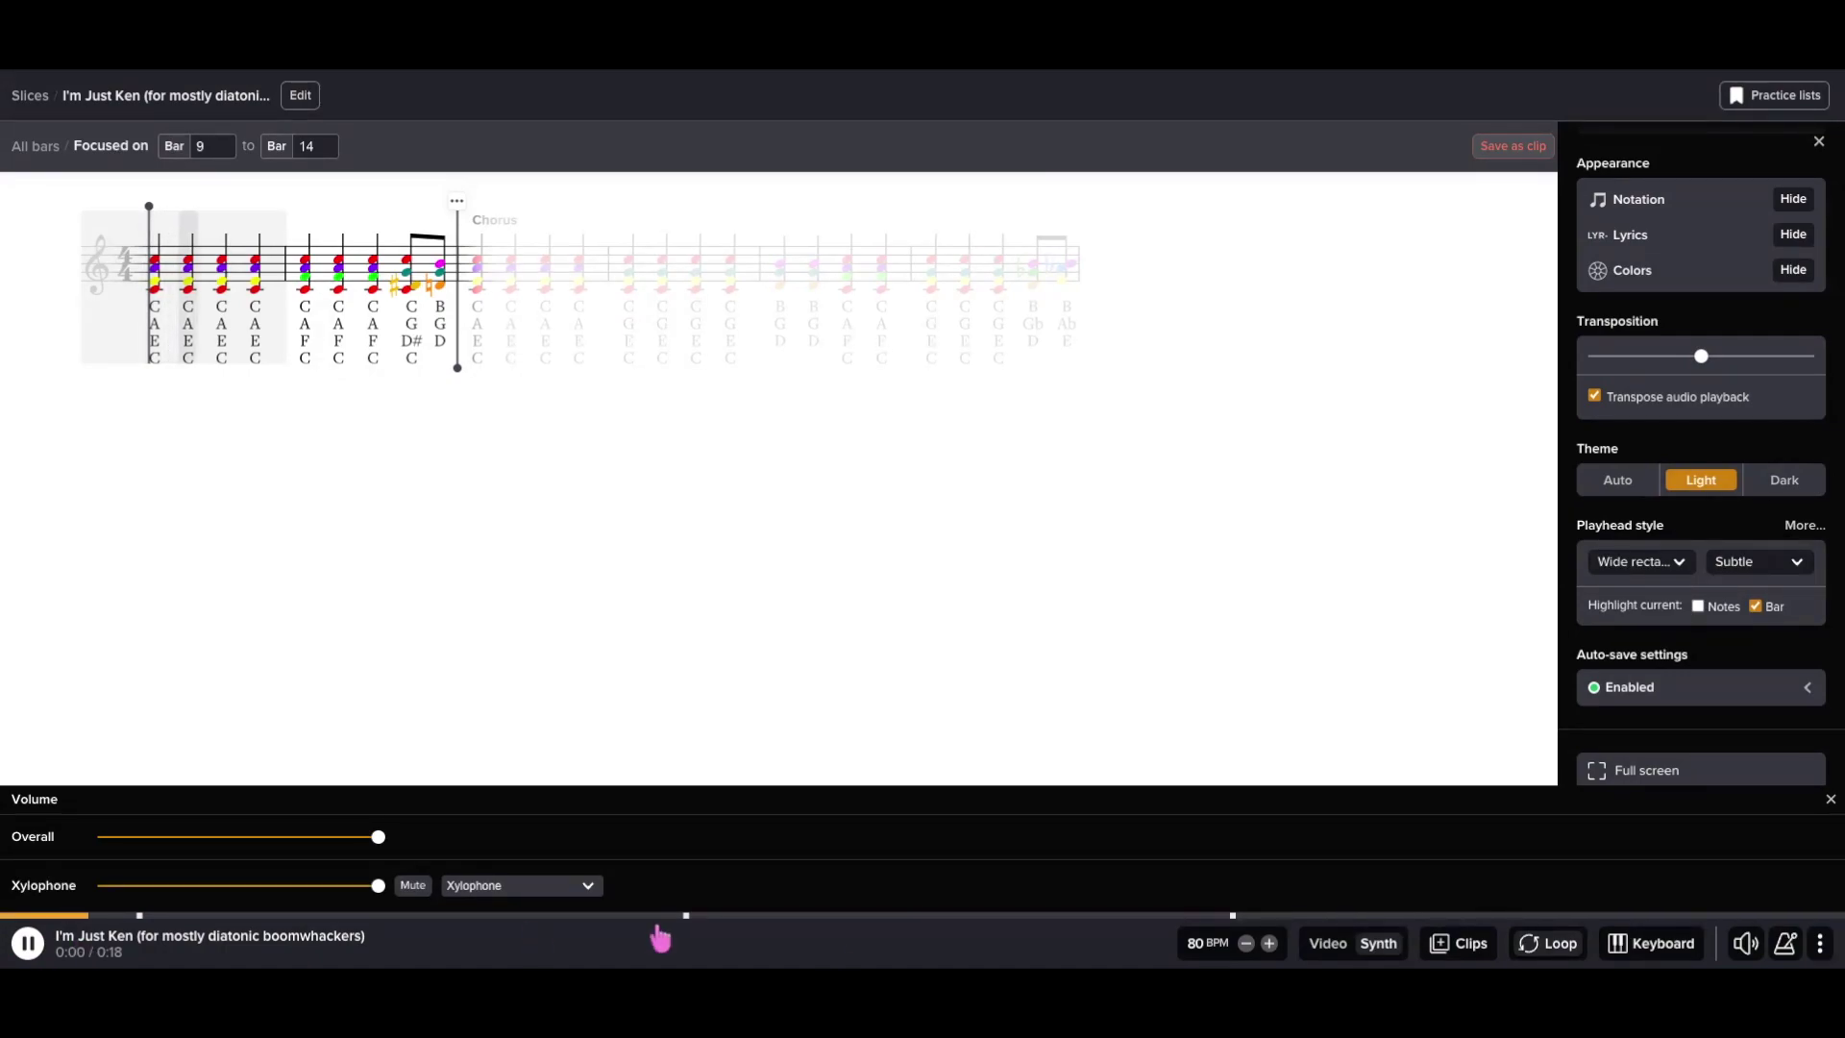
View the on-screen keyboard, the volume controls and the metronome options while the loop plays
click(1642, 950)
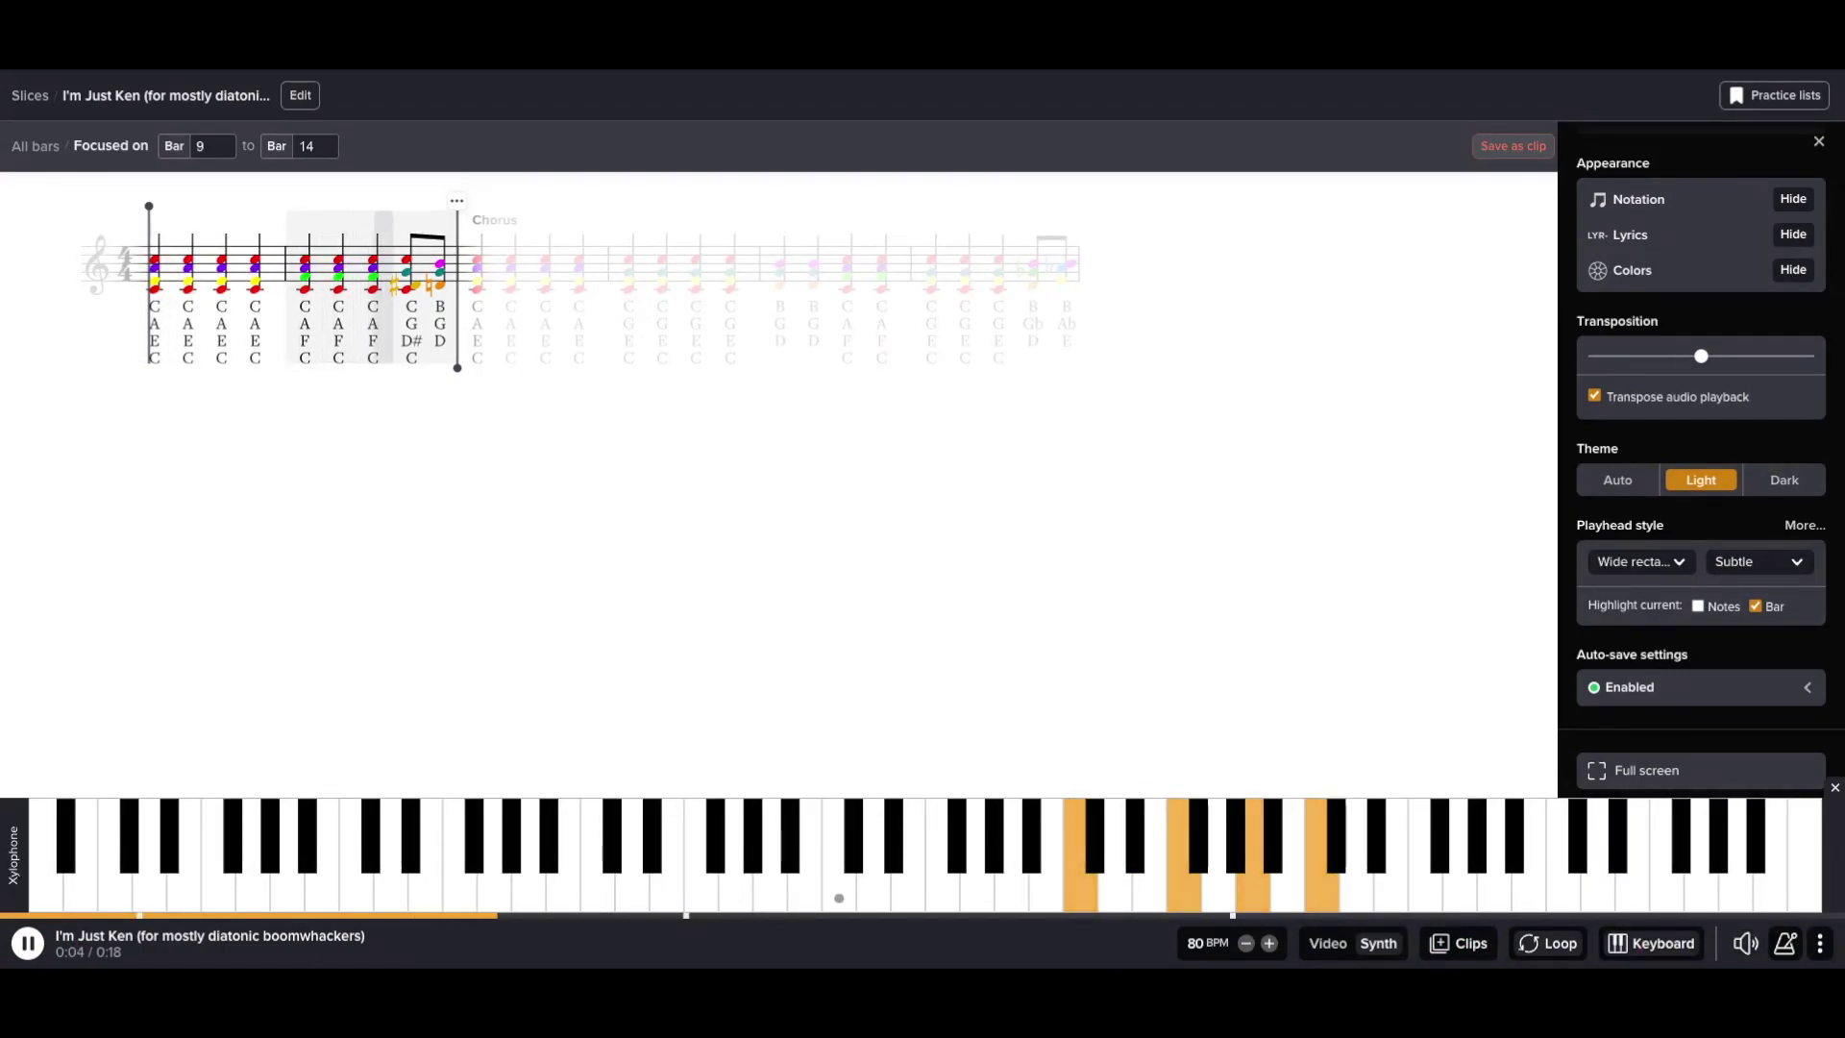
click(1745, 947)
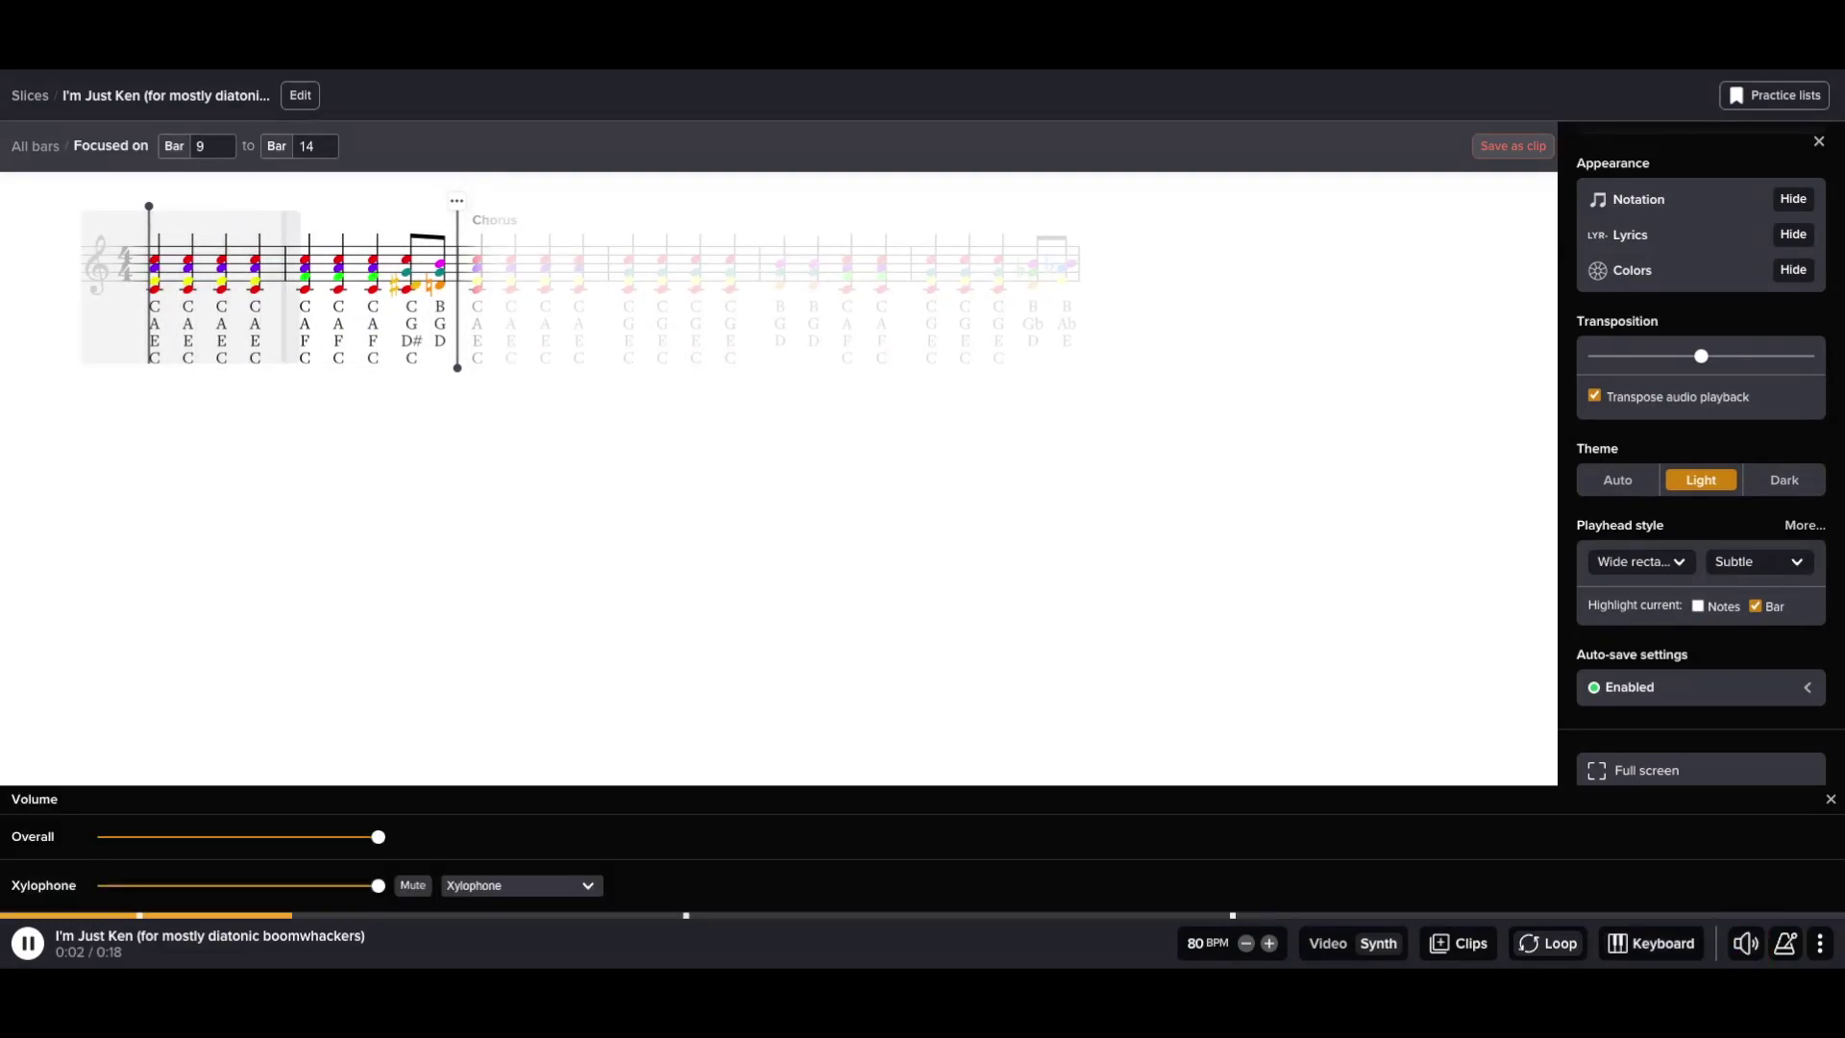
click(1744, 945)
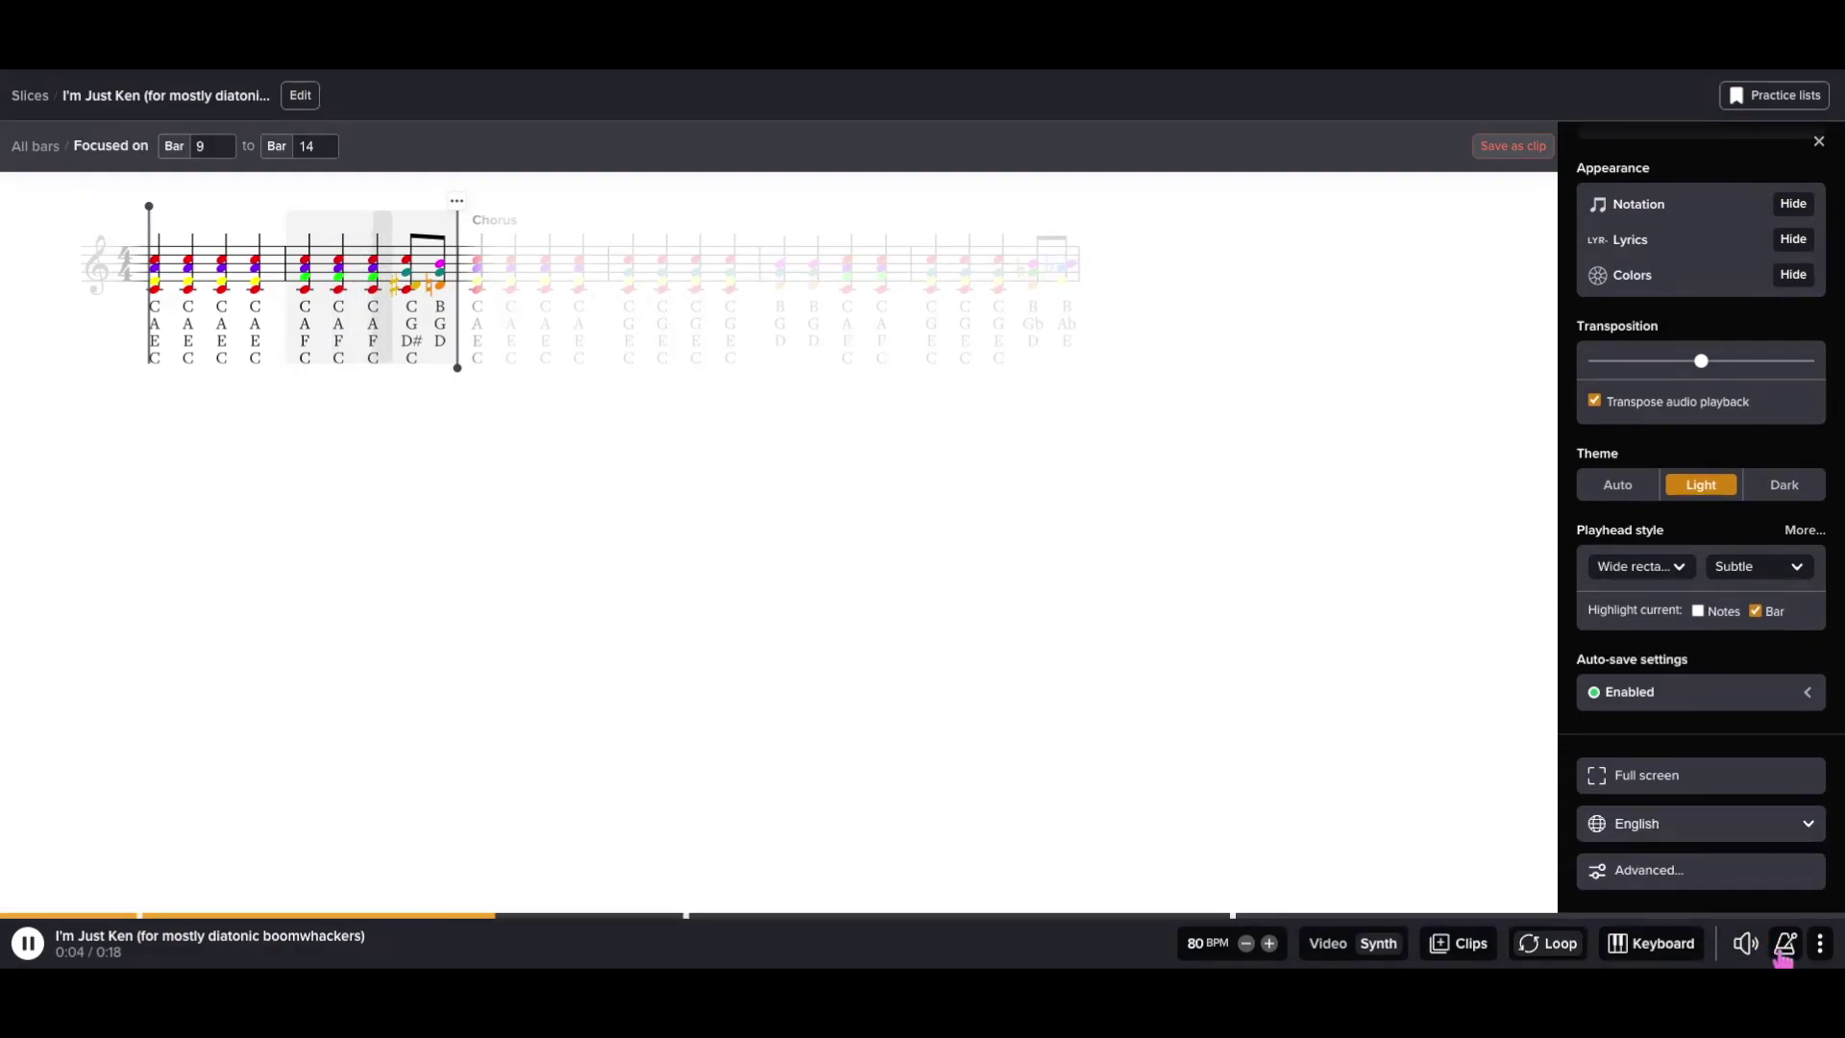
click(1785, 944)
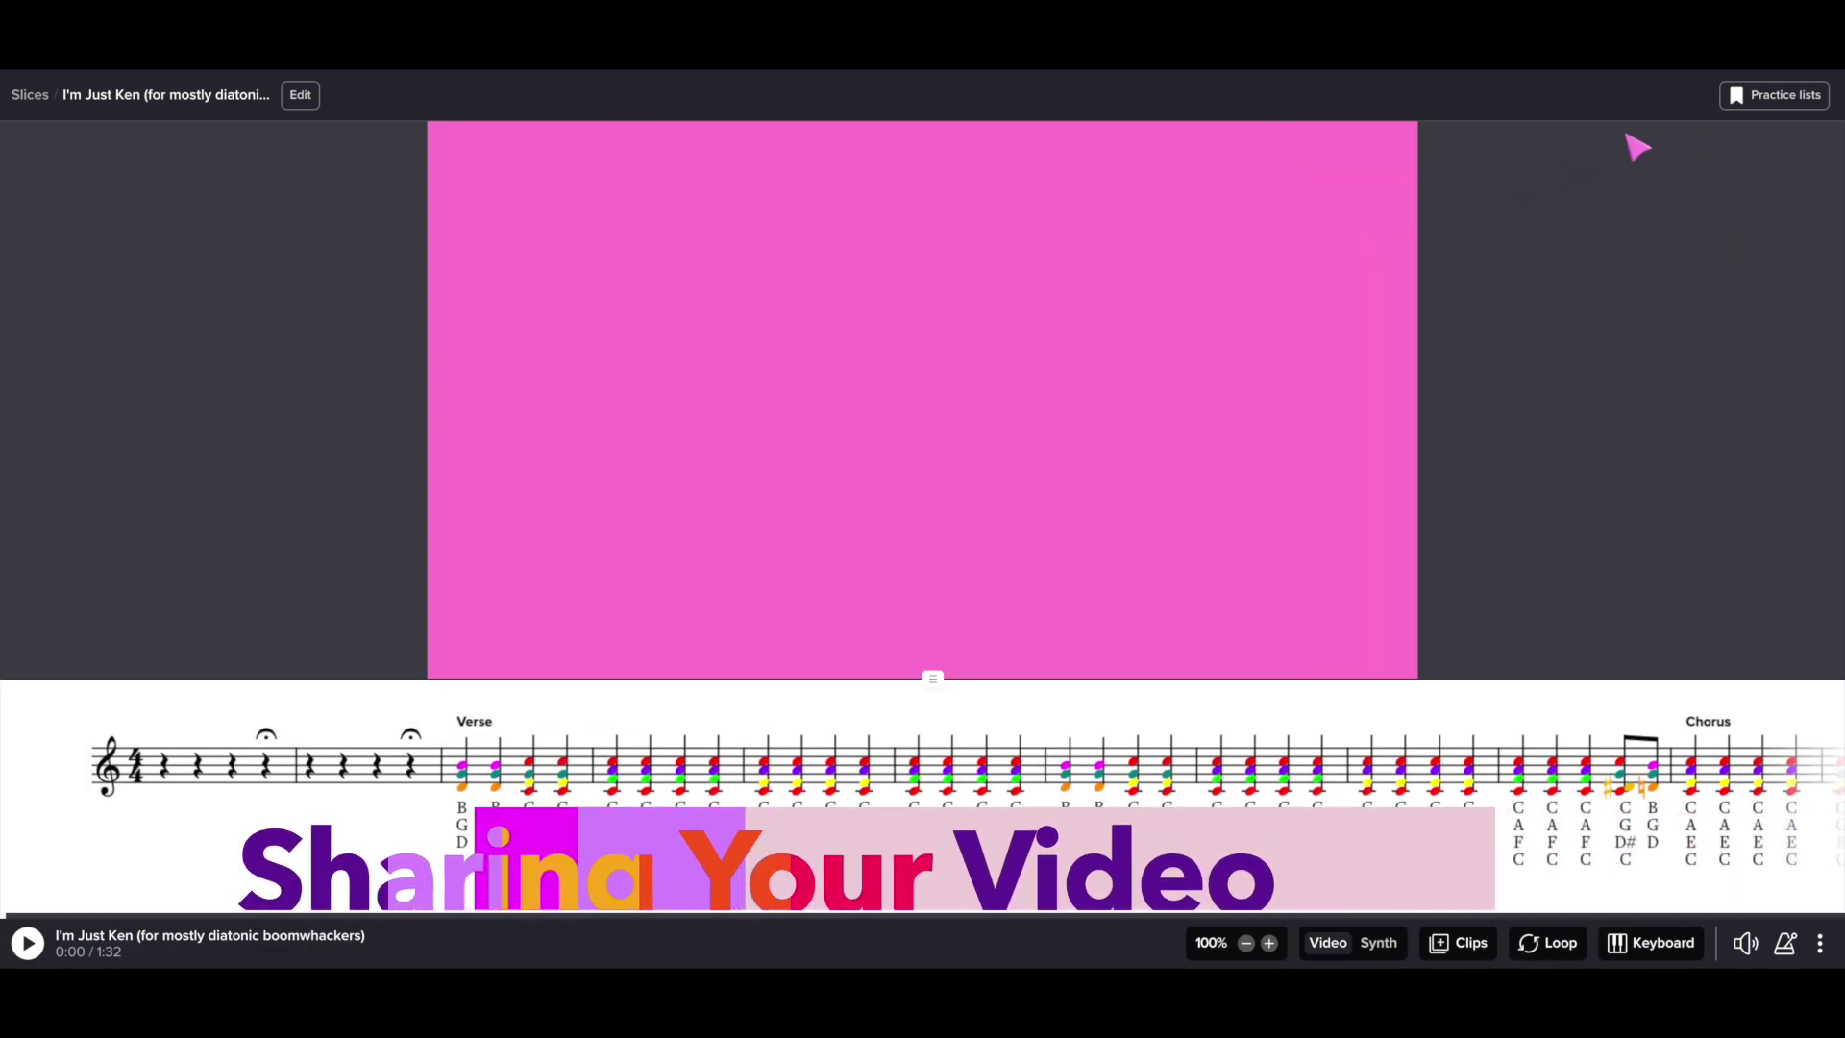
Return to editing the slice and open its sharing options
click(300, 94)
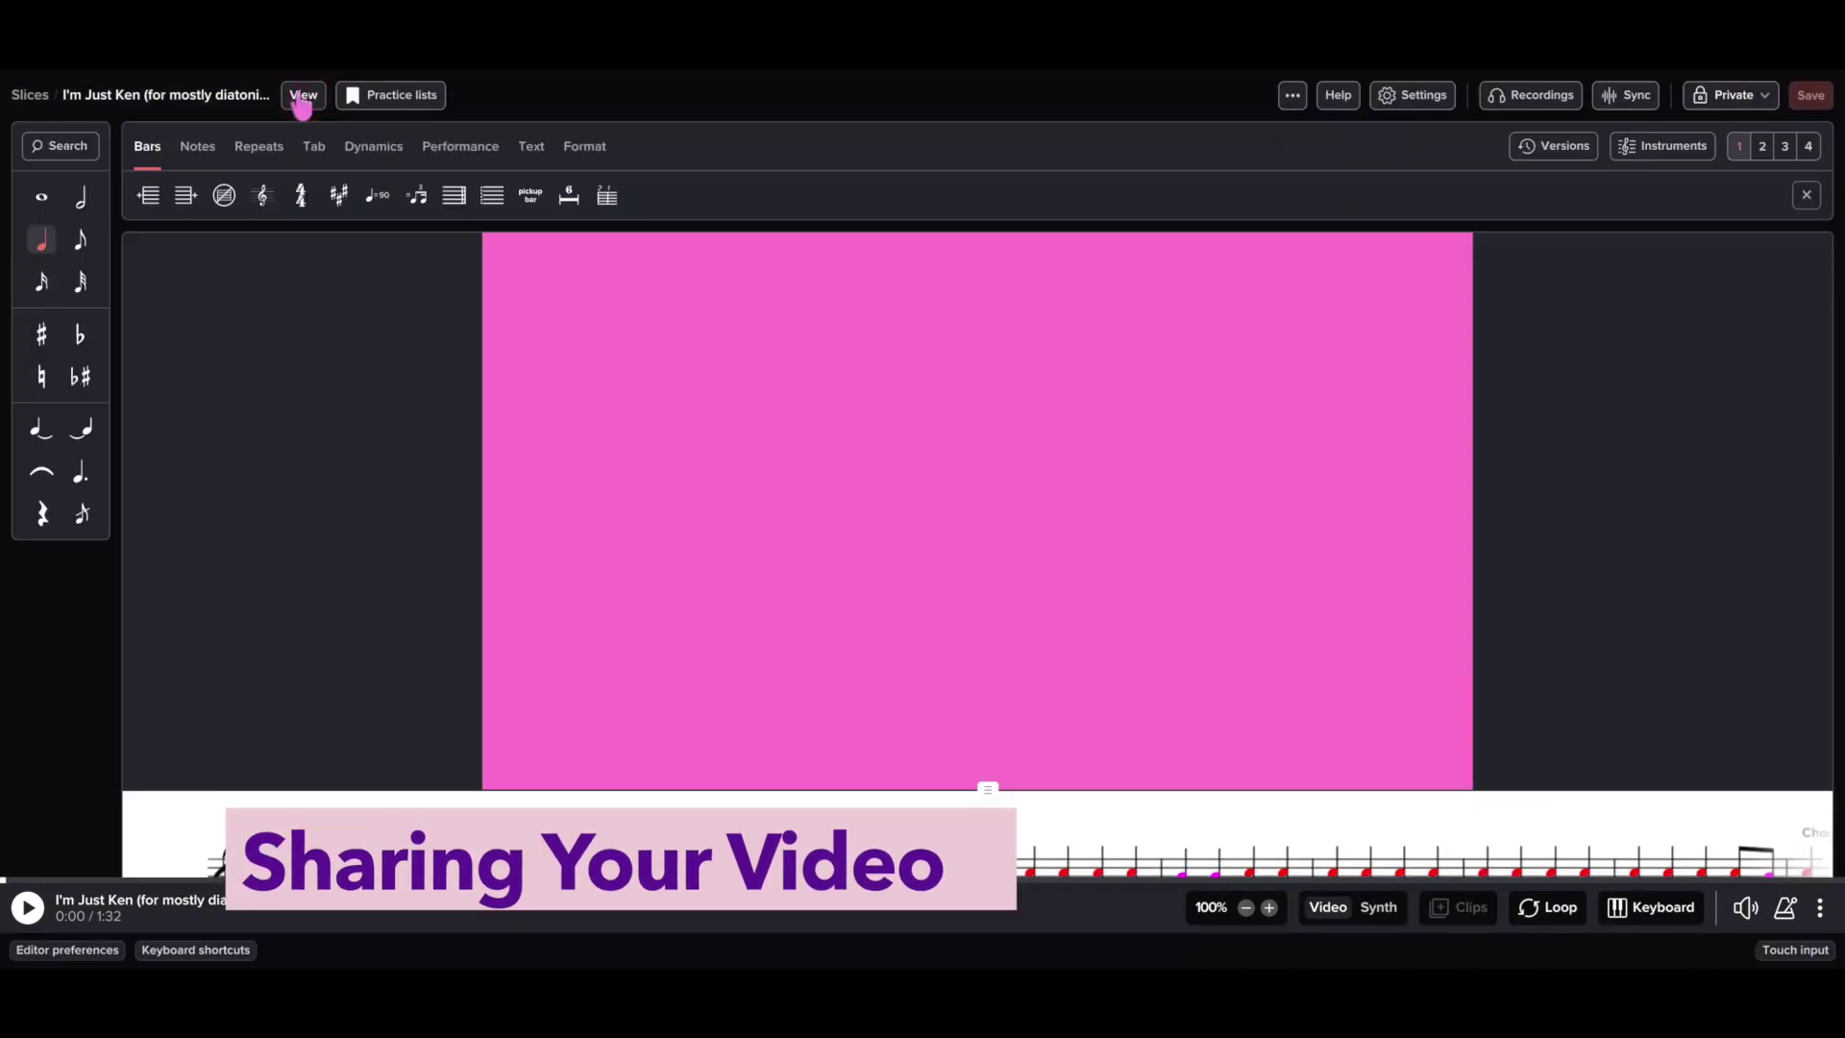
click(1732, 95)
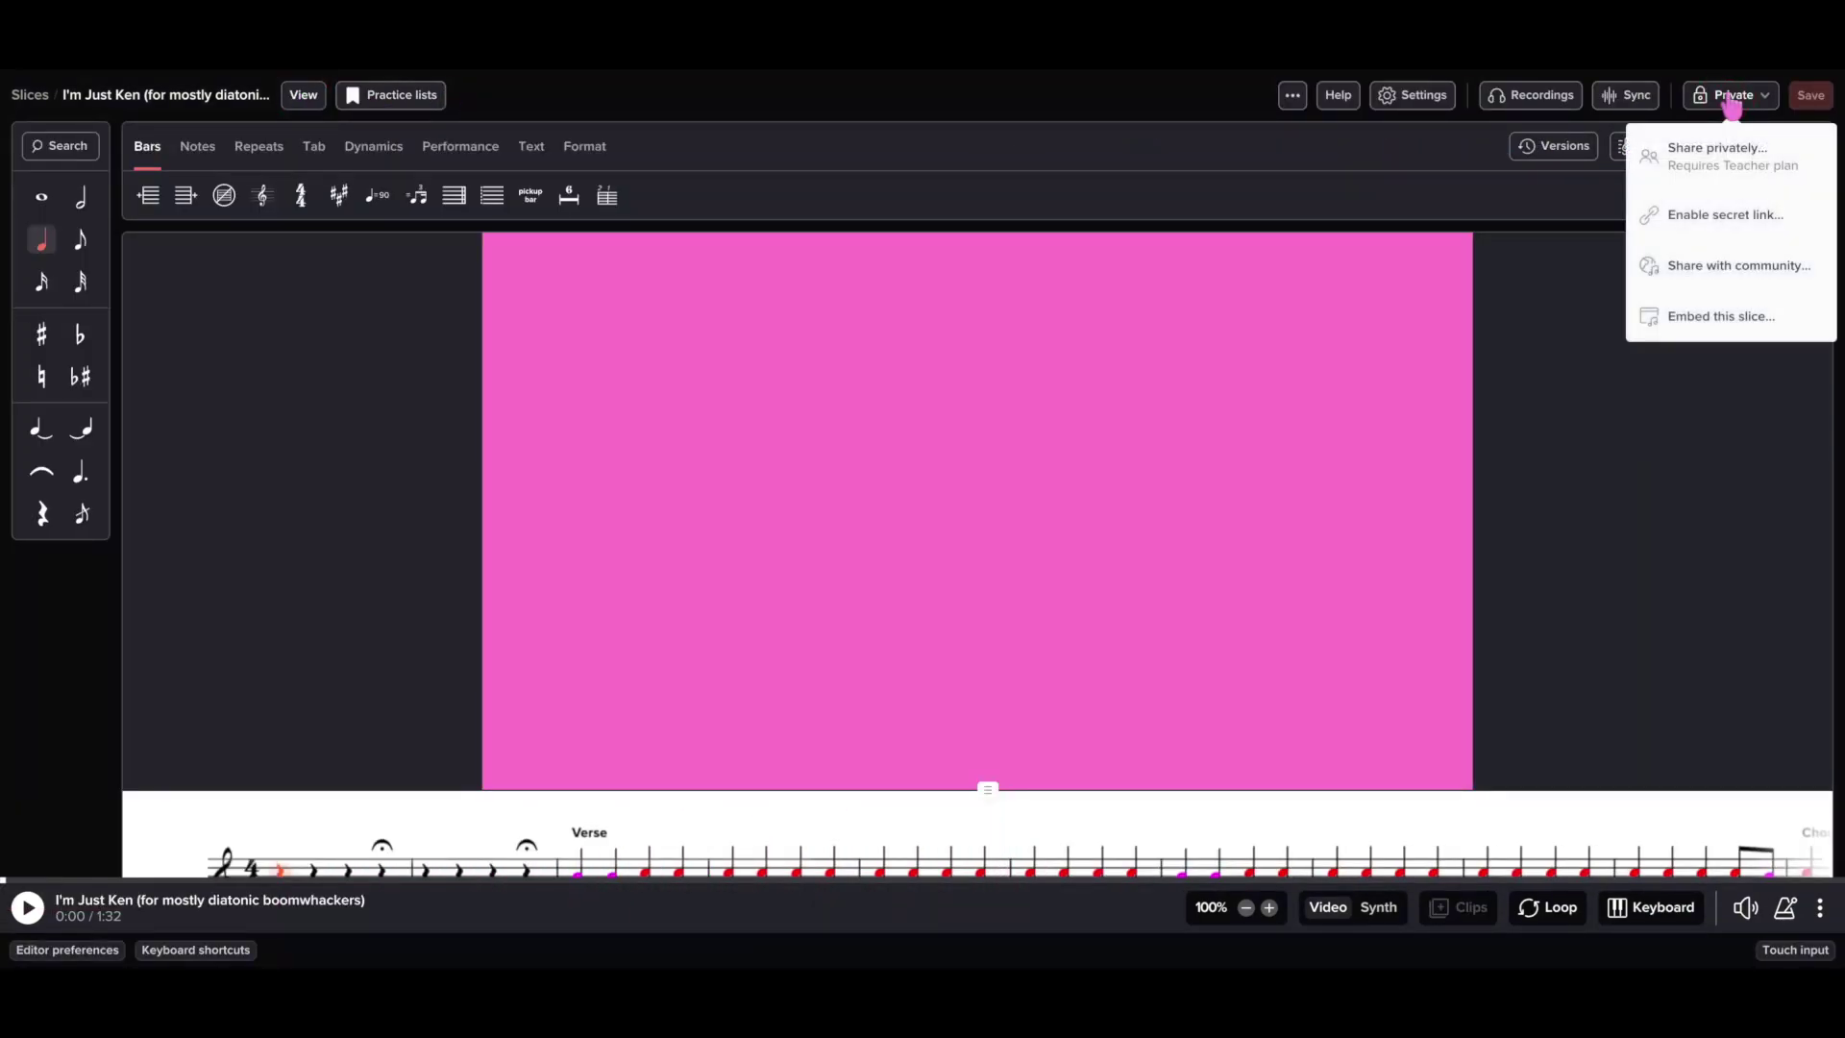